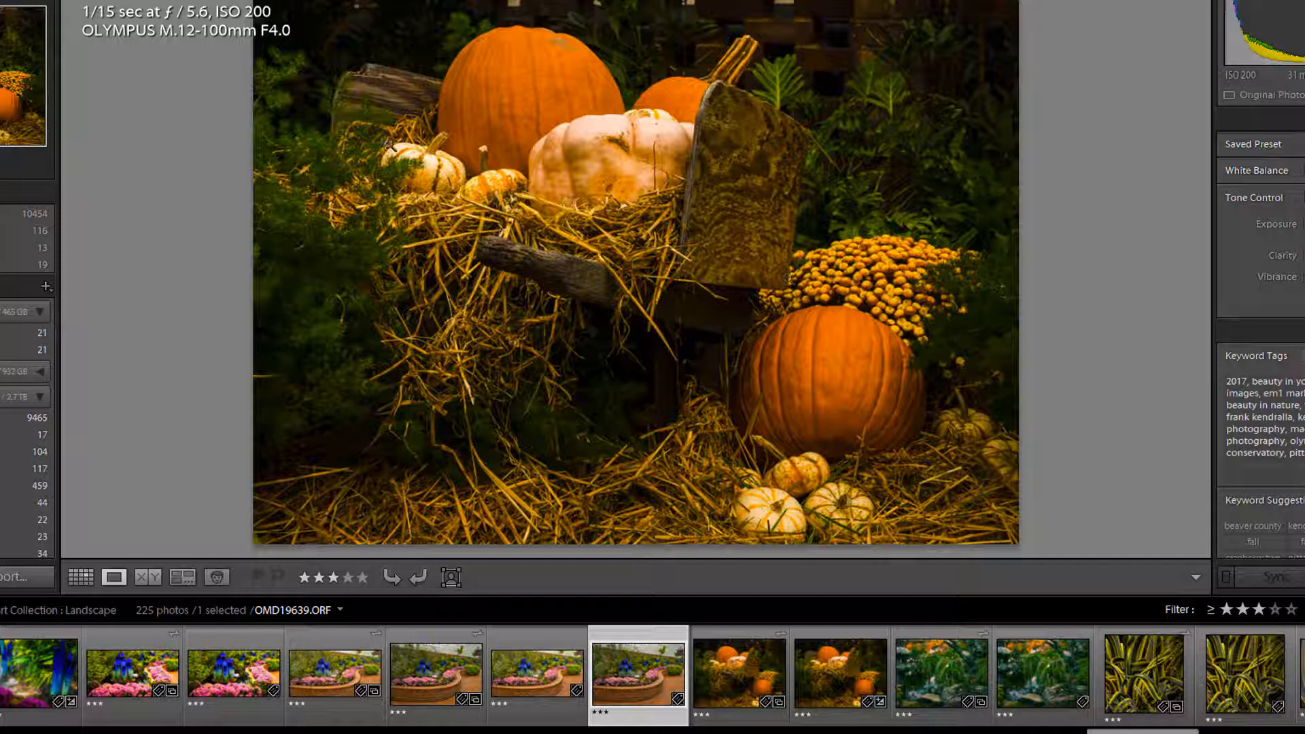
- Open the export settings for the pumpkin photo and review the available export destinations and folder location choices
{"action": "left_click", "coordinate": [3, 1]}
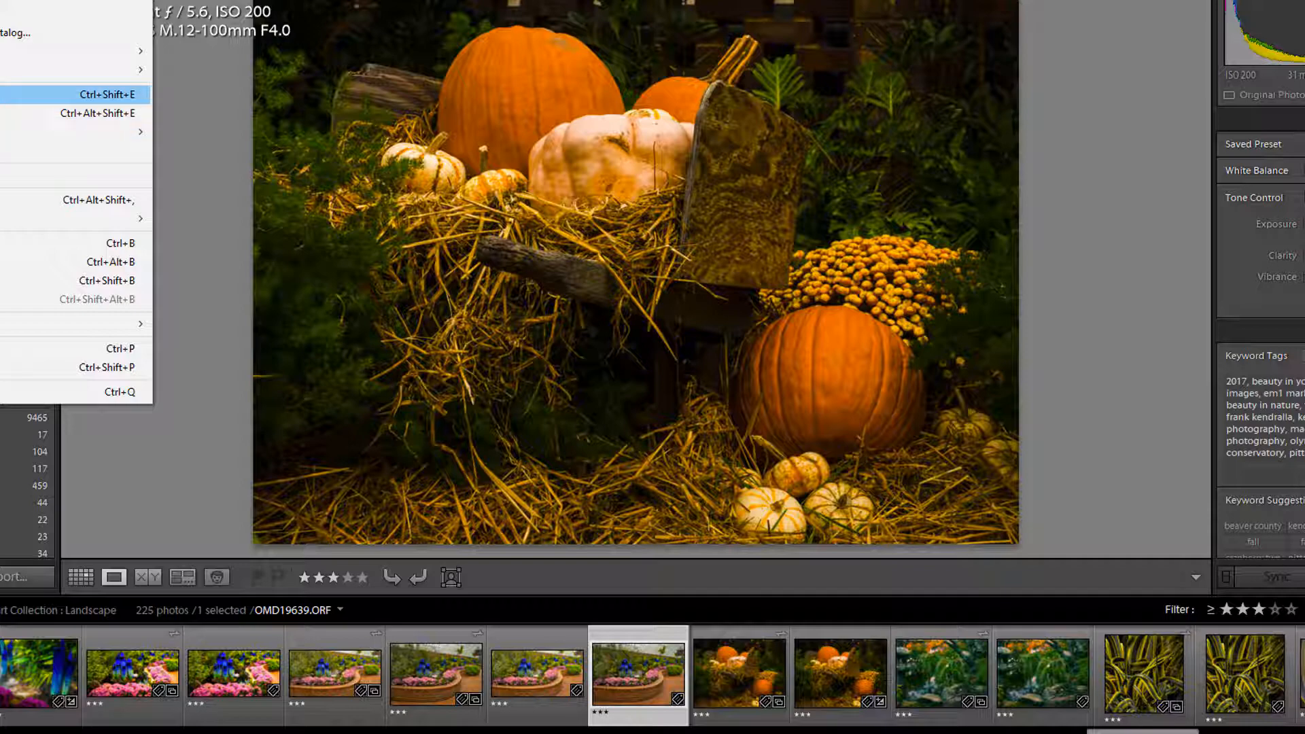
{"action": "left_click", "coordinate": [3, 93]}
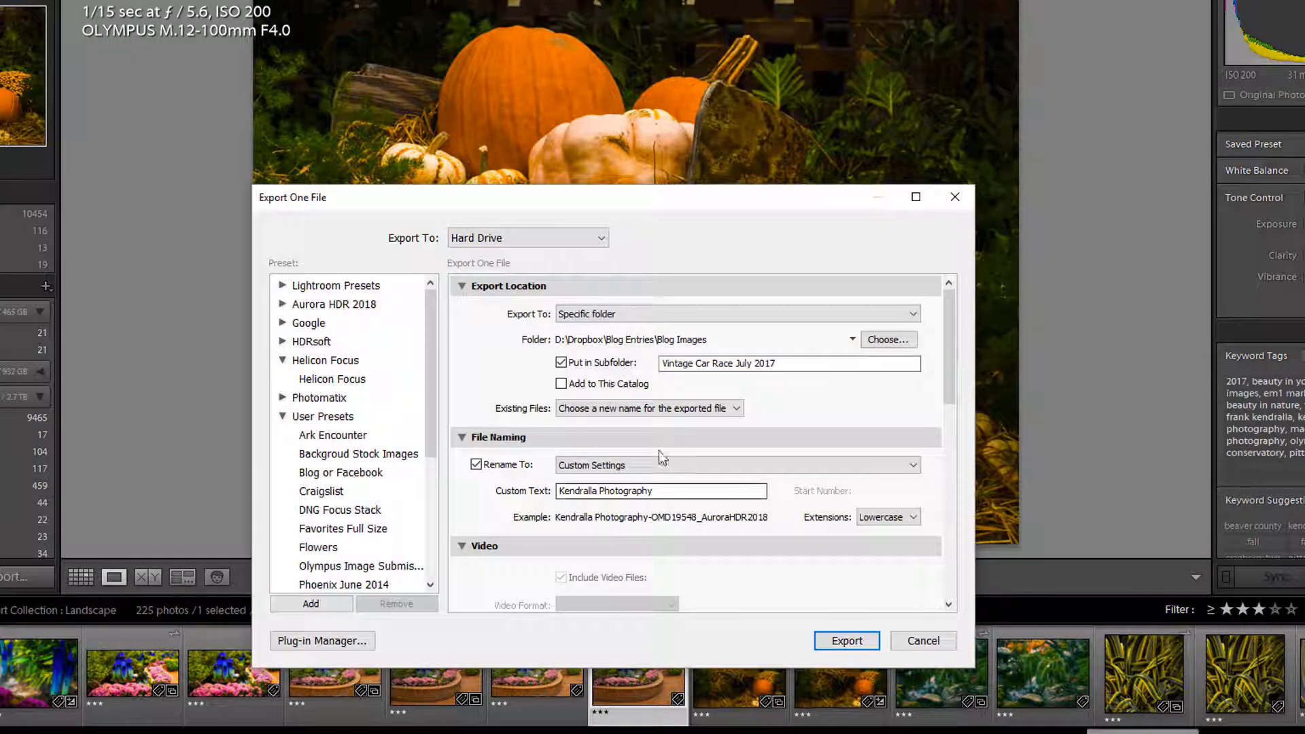
{"action": "left_click", "coordinate": [604, 238]}
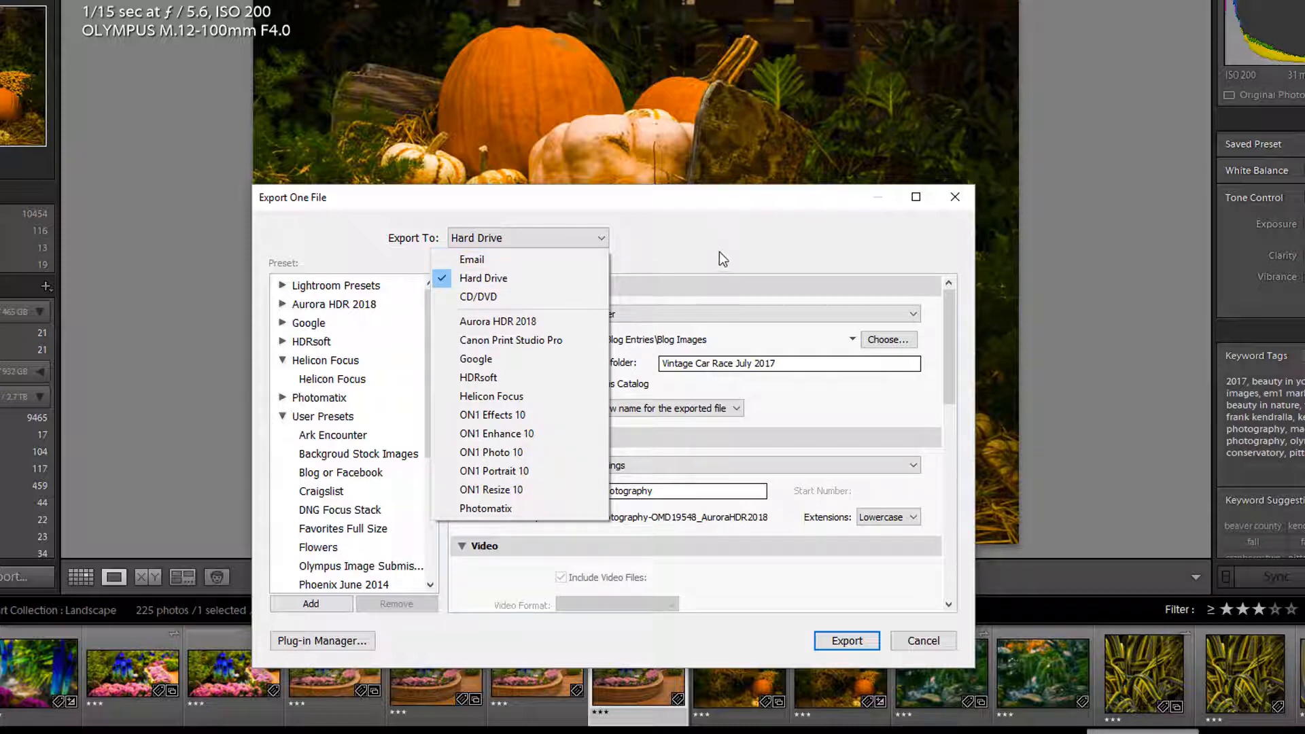
{"action": "left_click", "coordinate": [756, 246]}
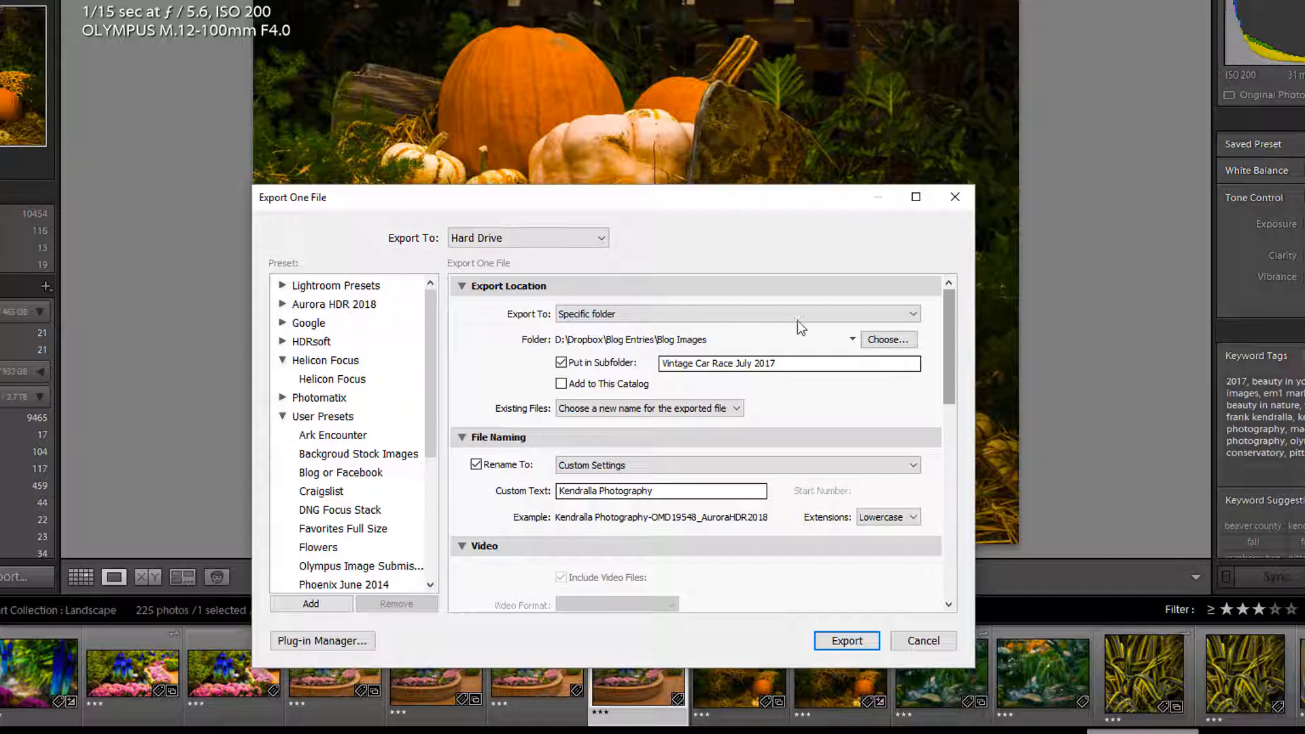
{"action": "left_click", "coordinate": [912, 315]}
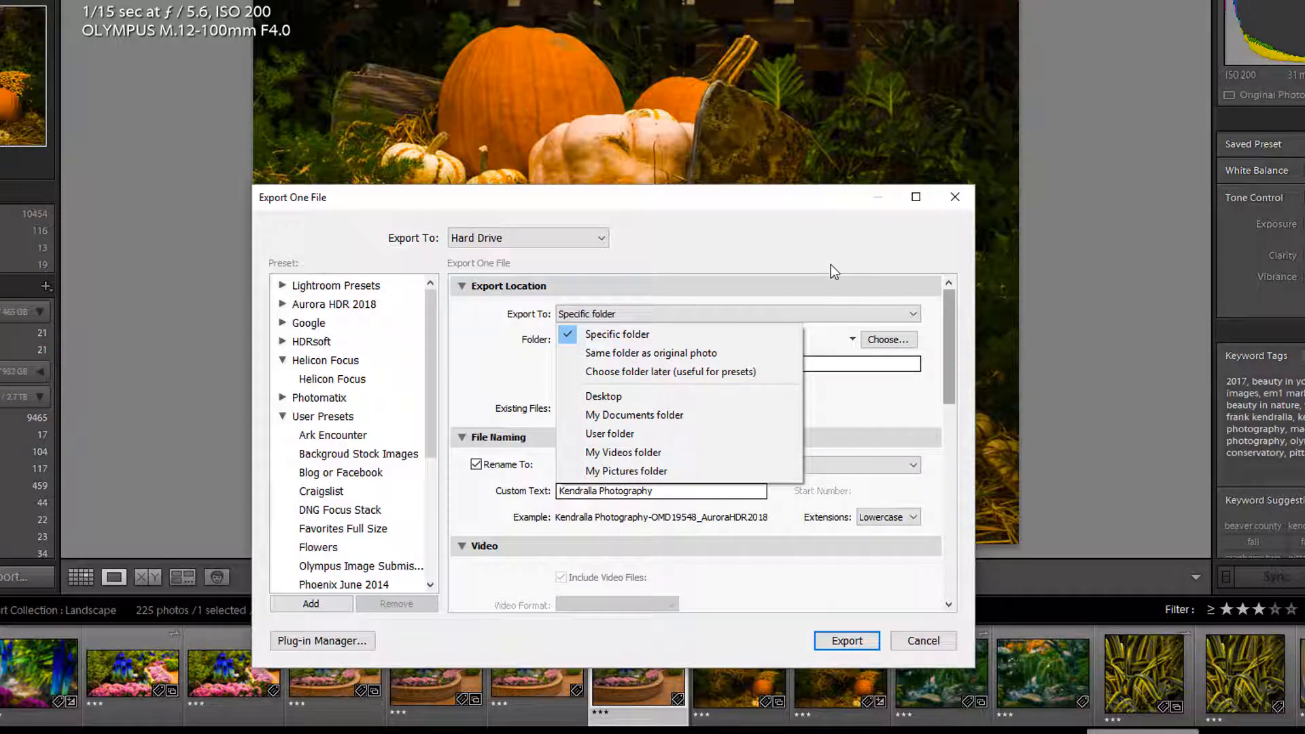
{"action": "left_click", "coordinate": [839, 293]}
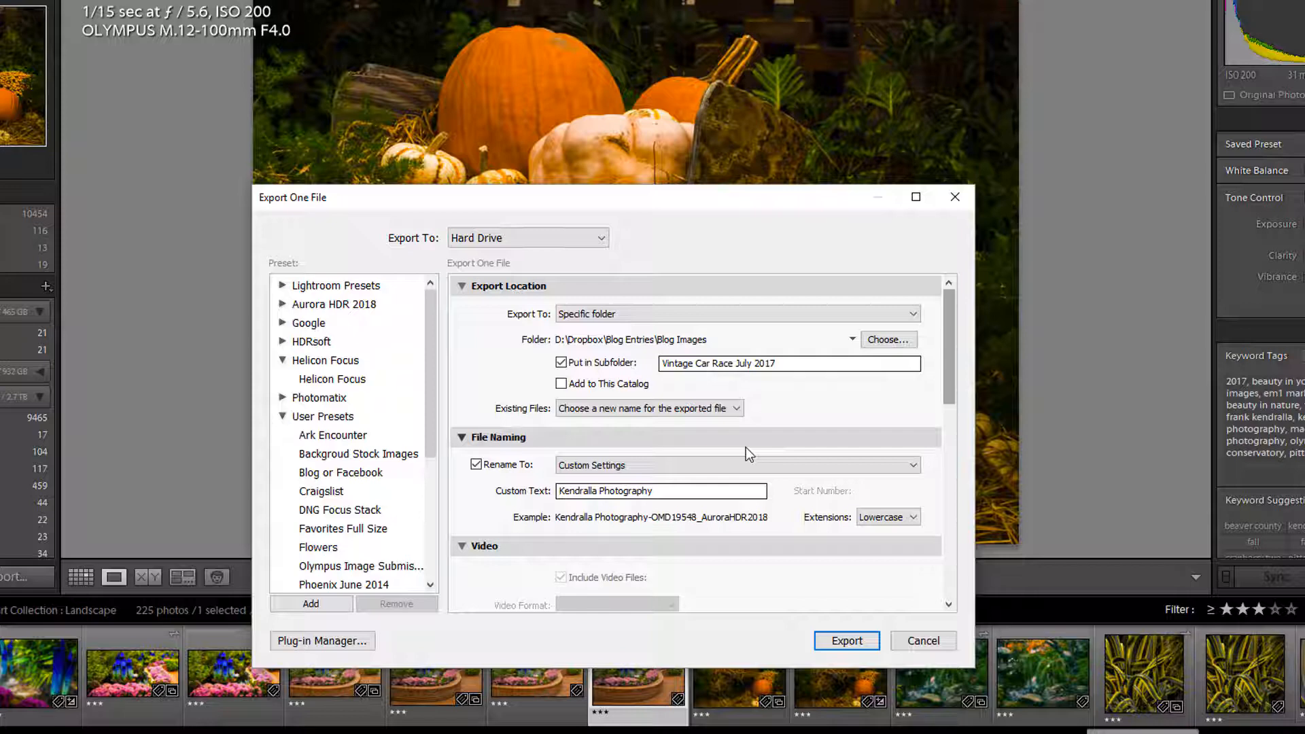
{"action": "left_click", "coordinate": [988, 492]}
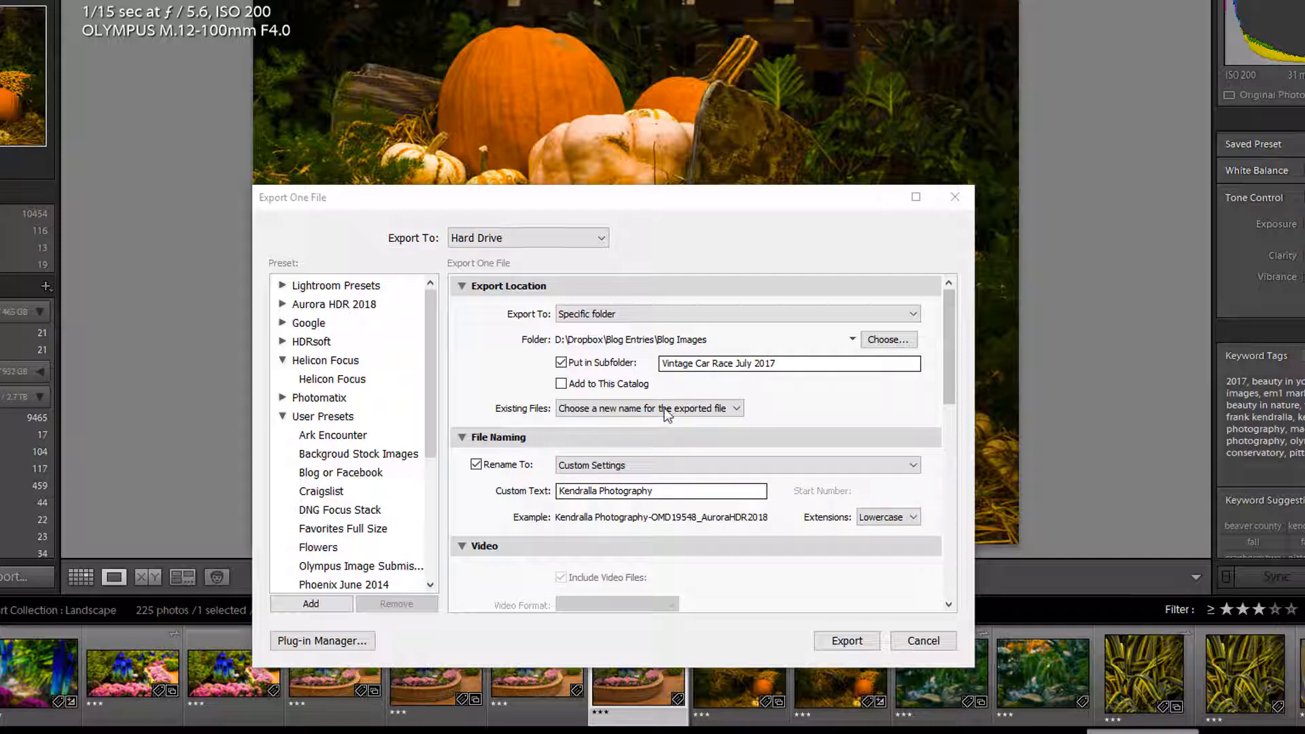
- Examine the options for handling existing files in the export location
{"action": "left_click", "coordinate": [737, 409]}
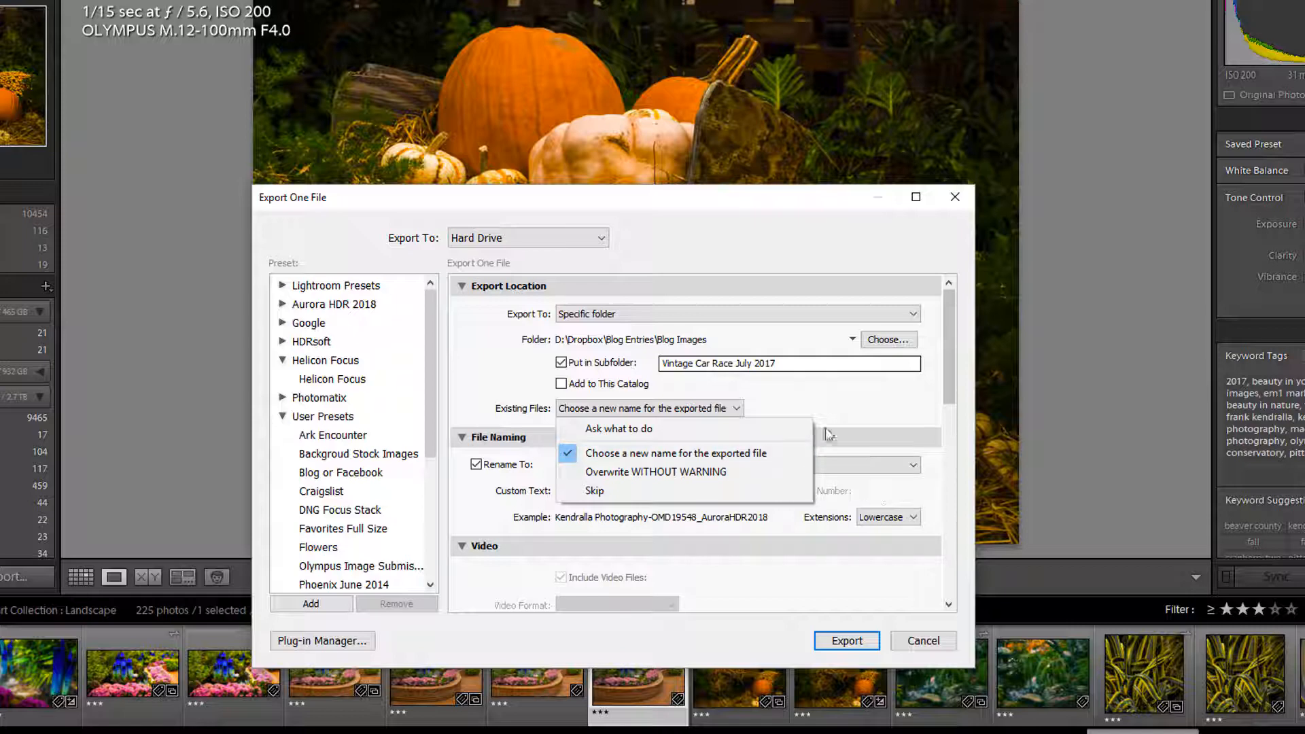
{"action": "left_click", "coordinate": [835, 412]}
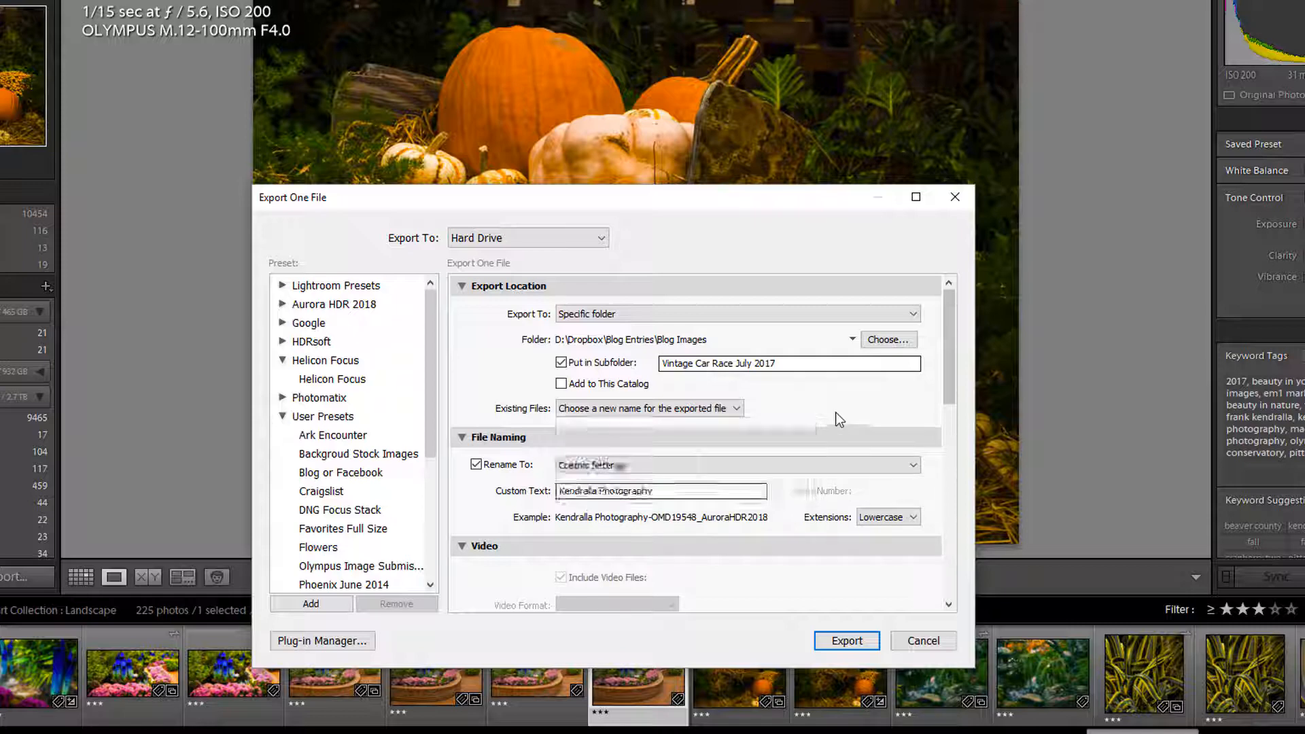
{"action": "left_click", "coordinate": [734, 408]}
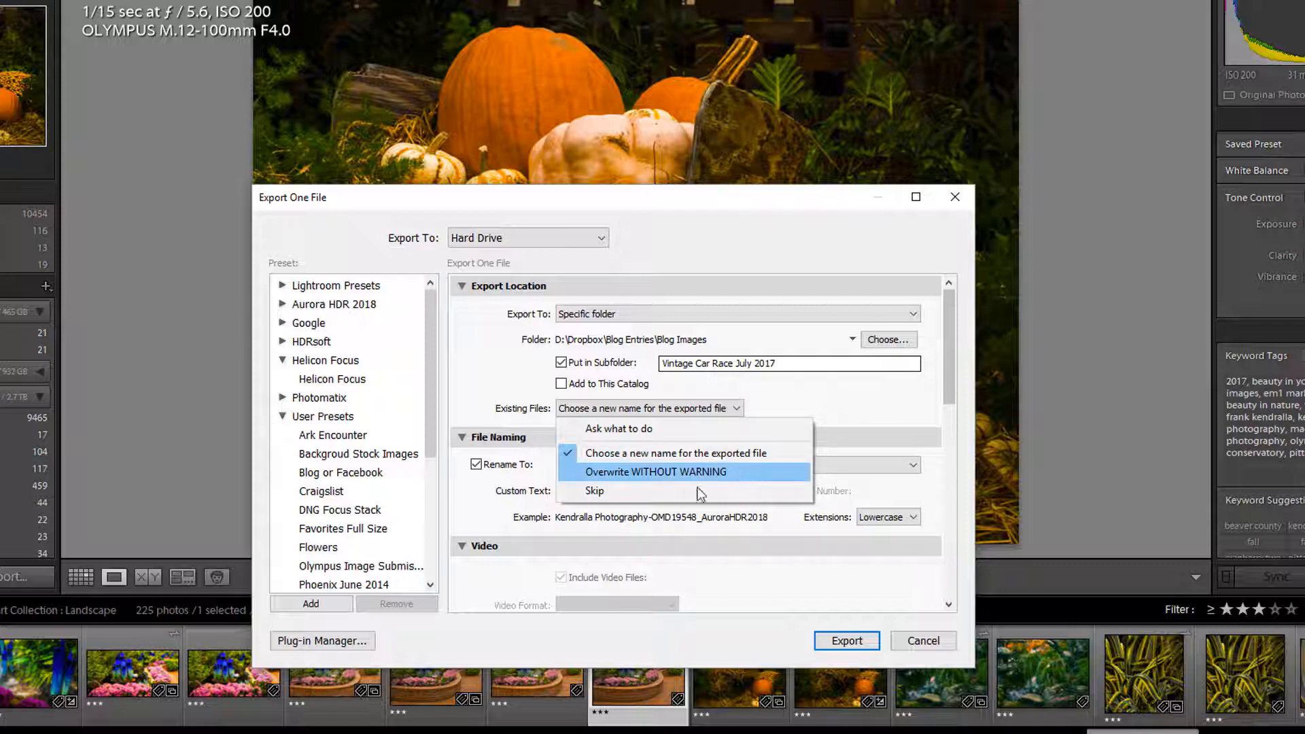
{"action": "left_click", "coordinate": [813, 388]}
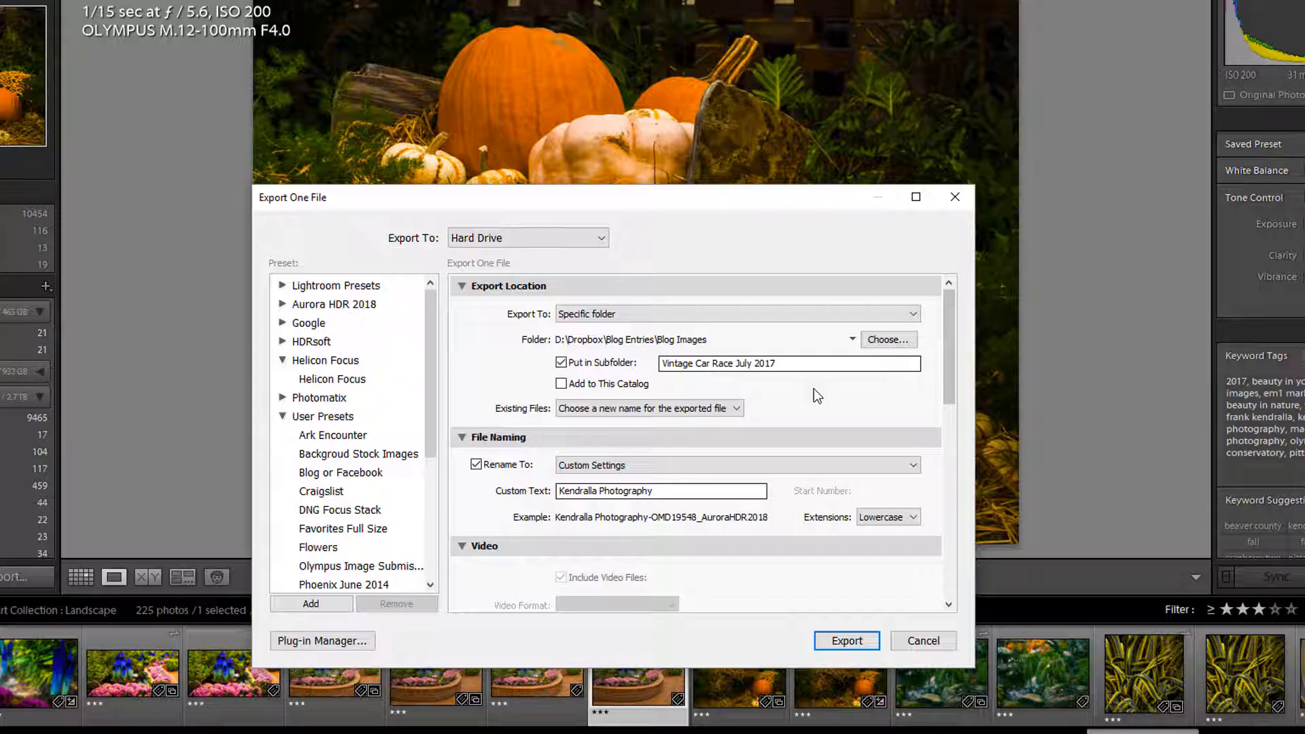
{"action": "left_click", "coordinate": [735, 411]}
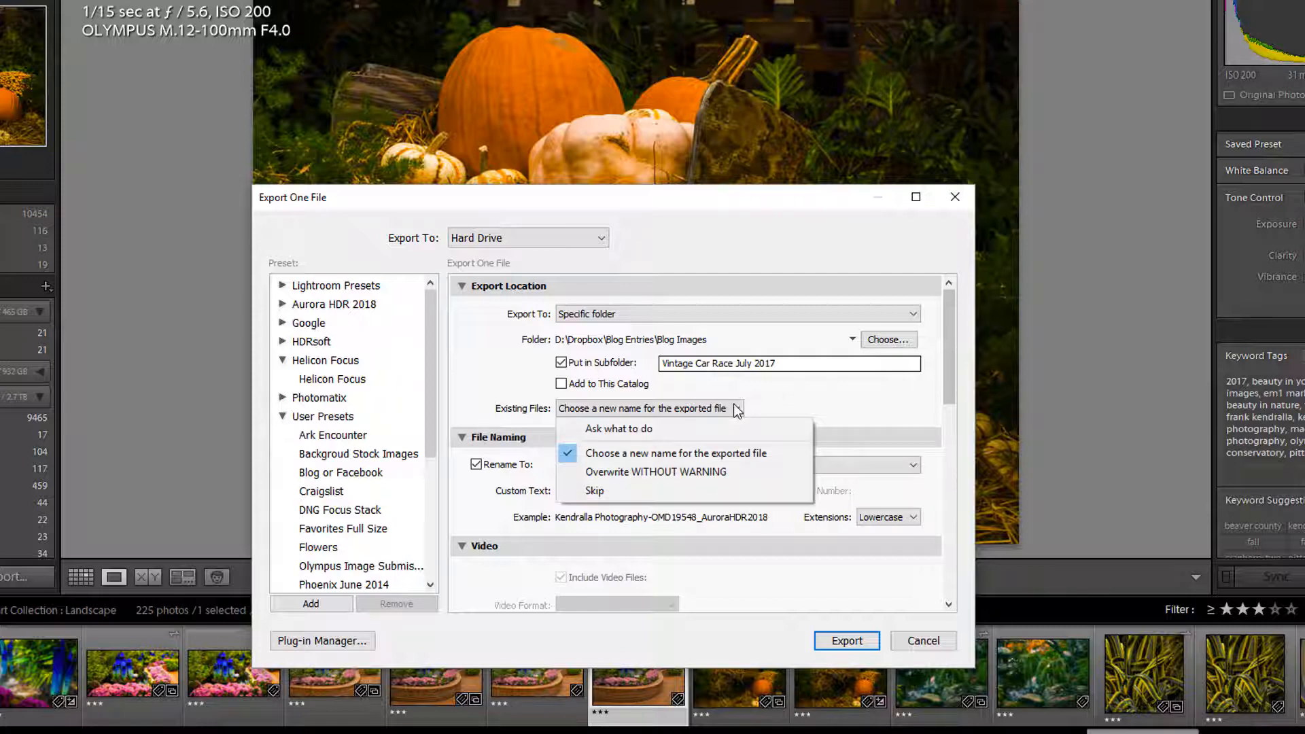
{"action": "left_click", "coordinate": [847, 396]}
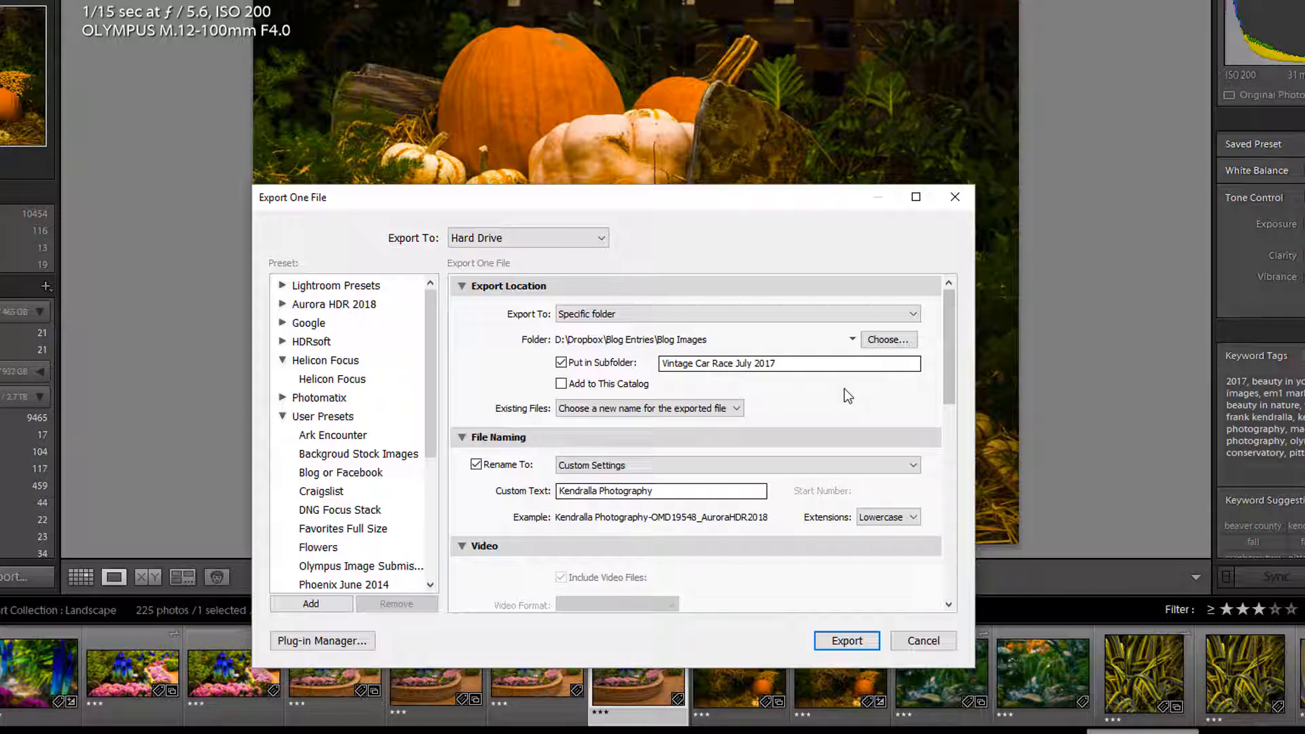
- Try adding a Date (YYMMDD) token after the original filename in the export's custom filename template
{"action": "left_click_drag", "start_coordinate": [949, 382], "coordinate": [949, 422]}
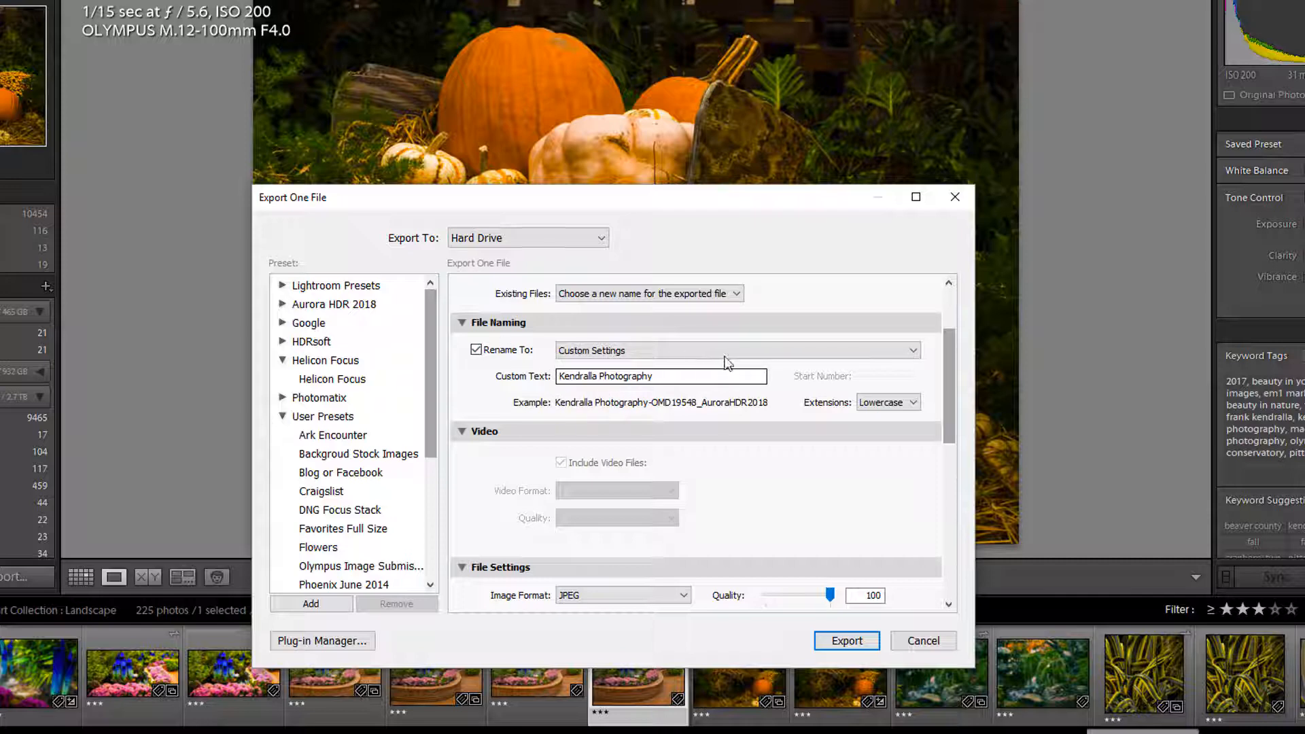
{"action": "left_click", "coordinate": [916, 349]}
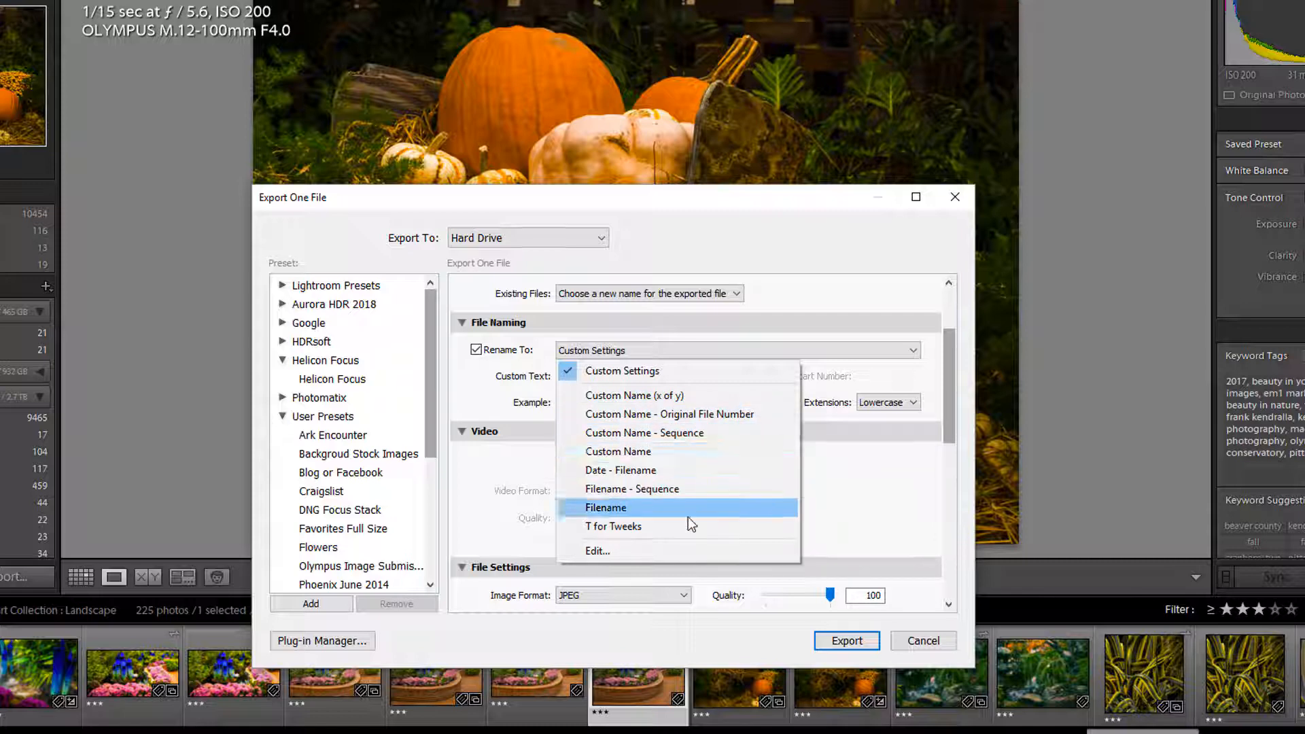
{"action": "left_click", "coordinate": [627, 553]}
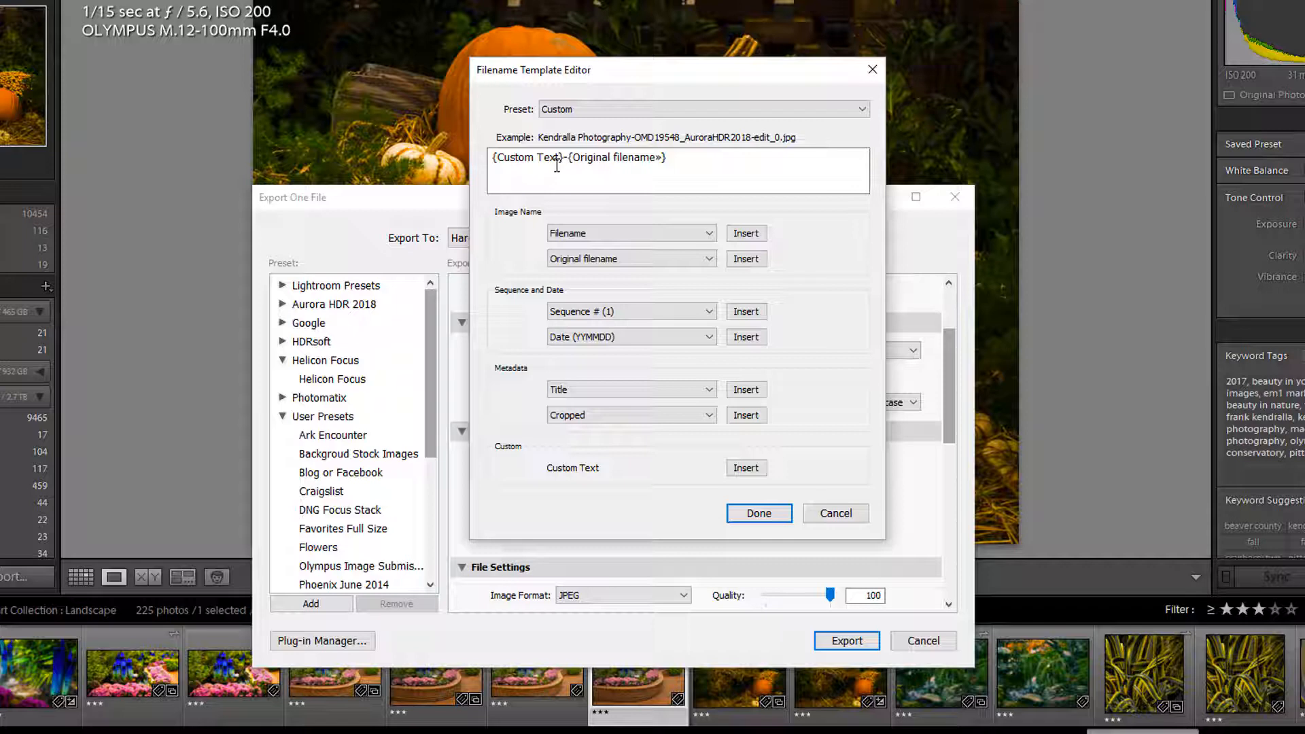
{"action": "left_click", "coordinate": [694, 155]}
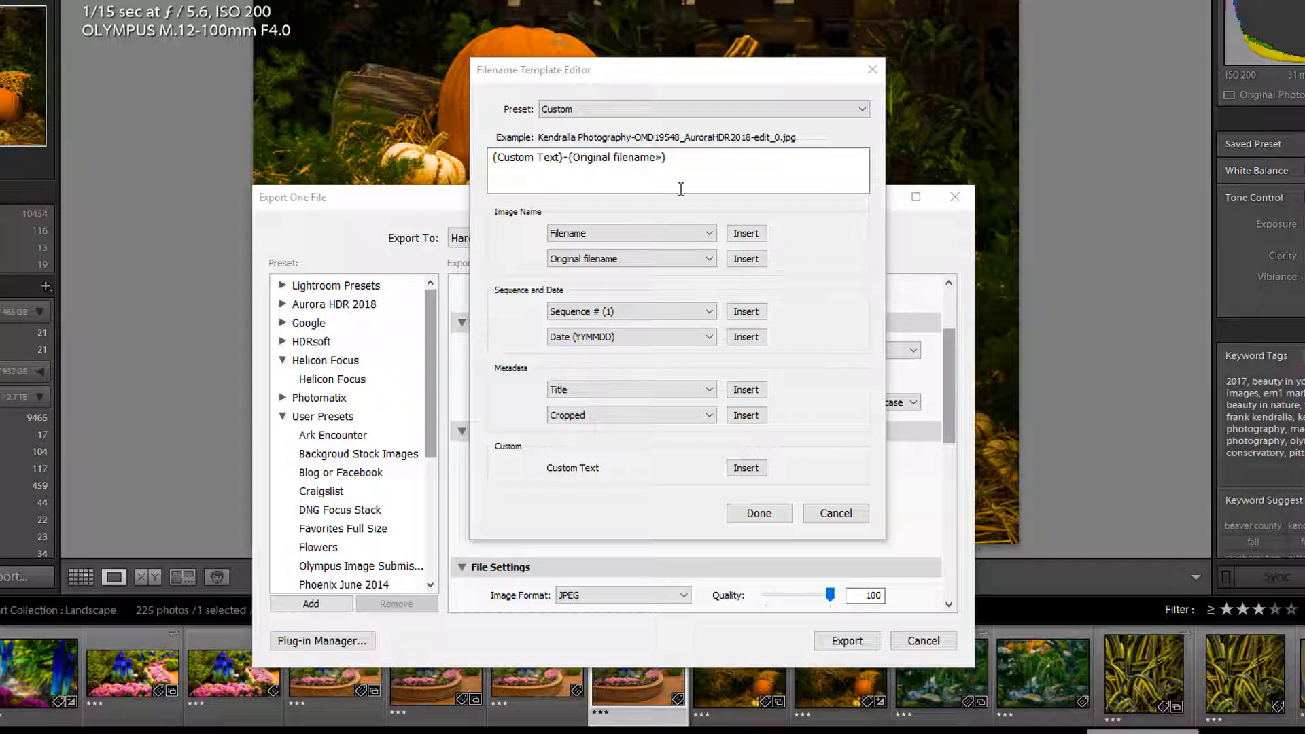
{"action": "left_click", "coordinate": [684, 157]}
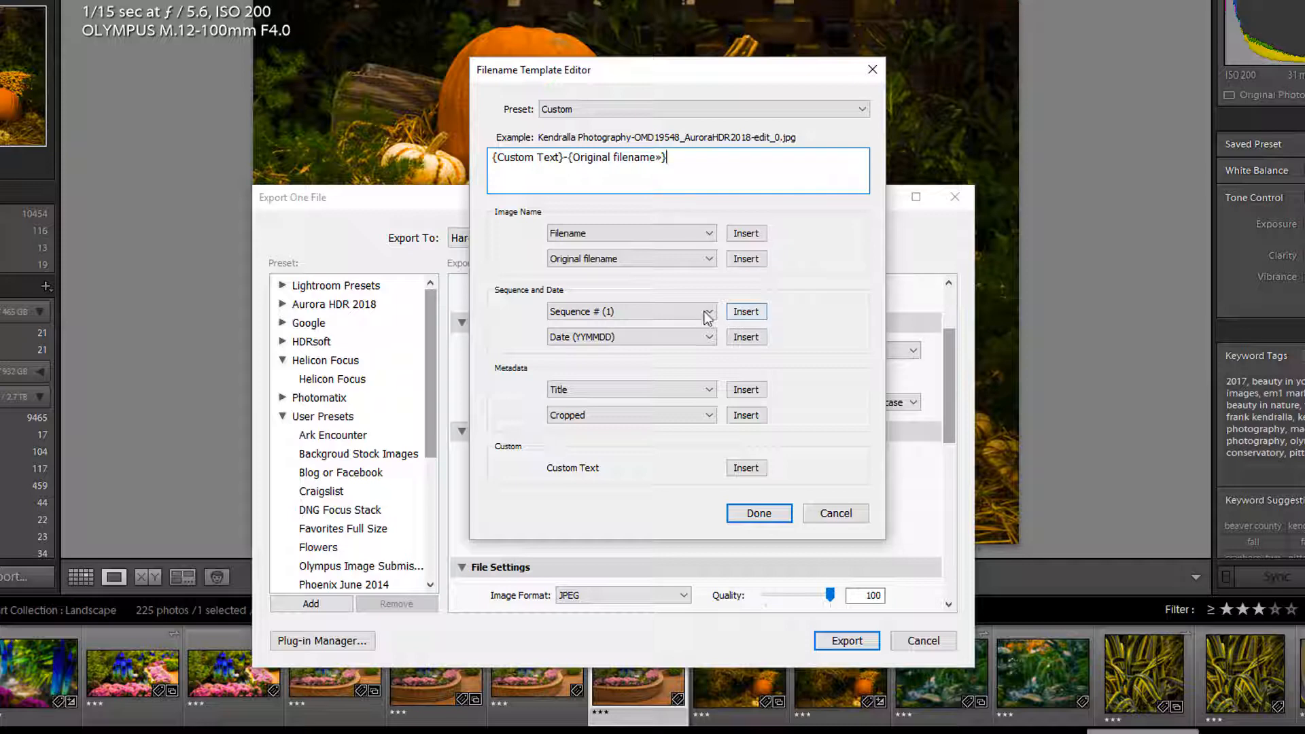
{"action": "left_click", "coordinate": [707, 338]}
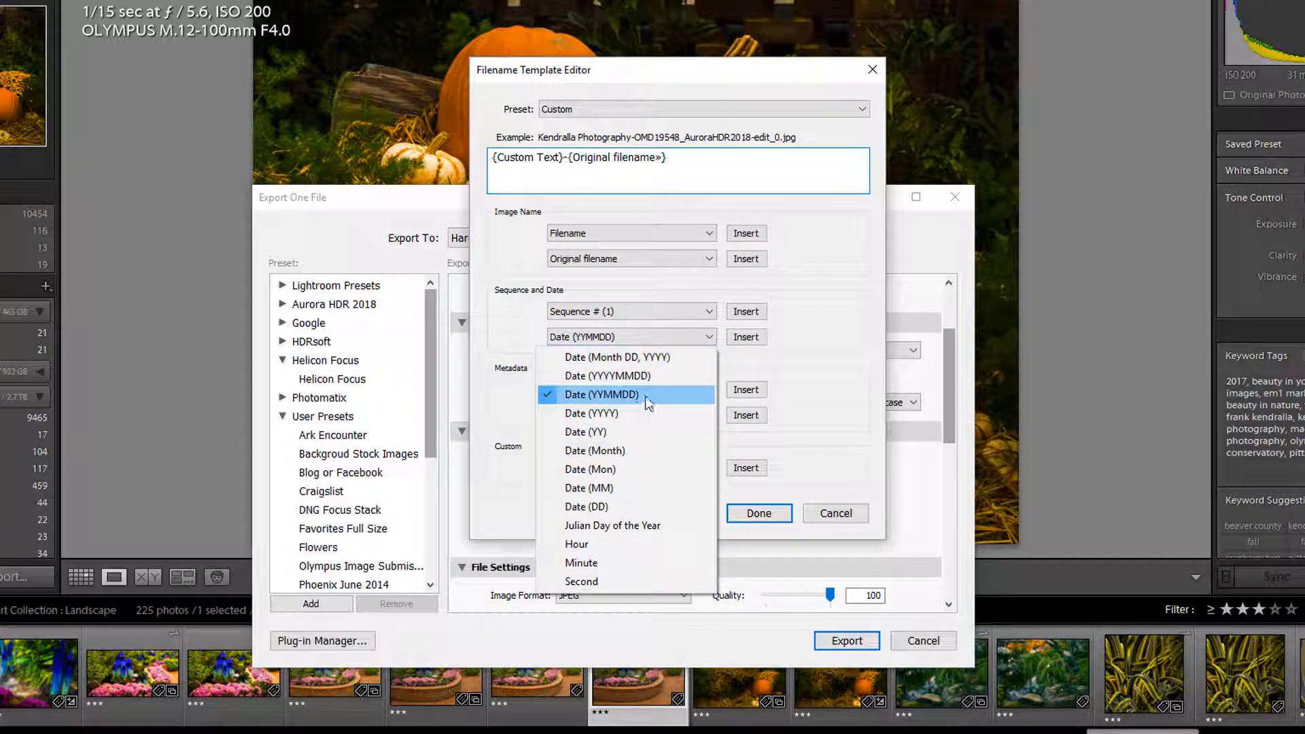
{"action": "left_click", "coordinate": [827, 345]}
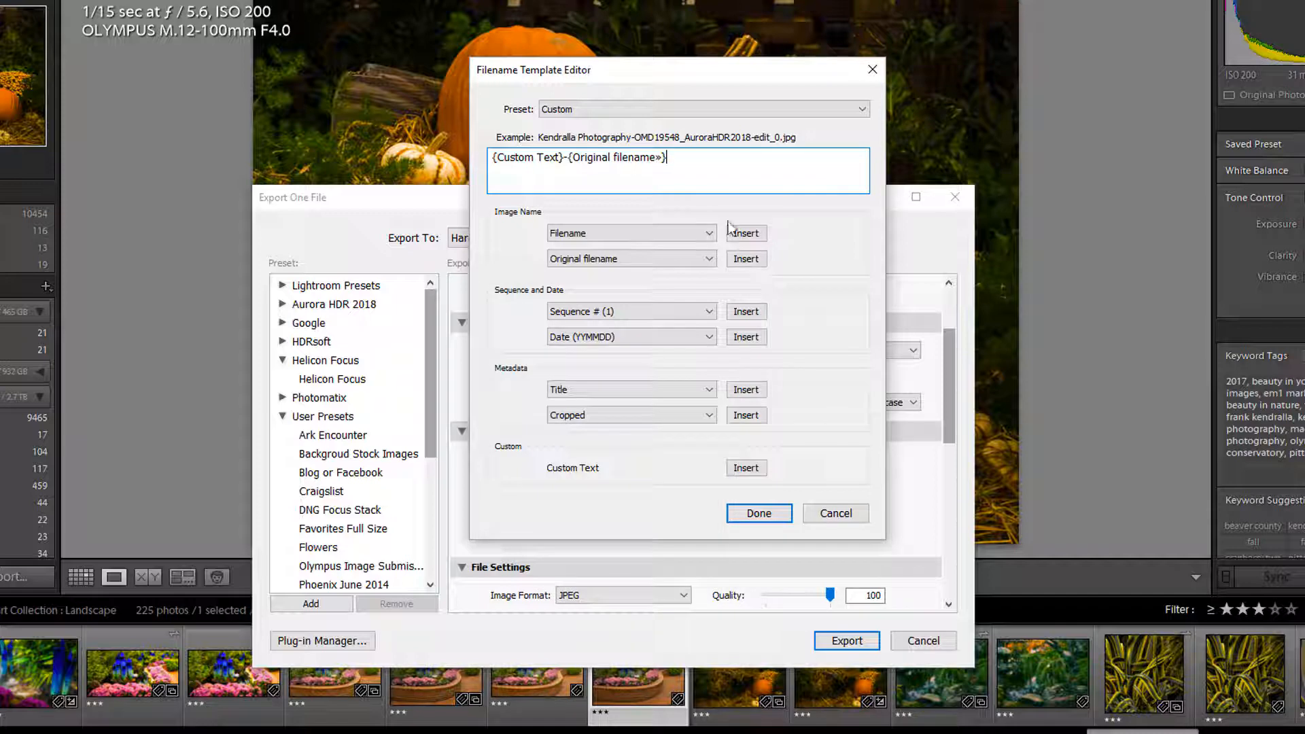
{"action": "left_click", "coordinate": [709, 340]}
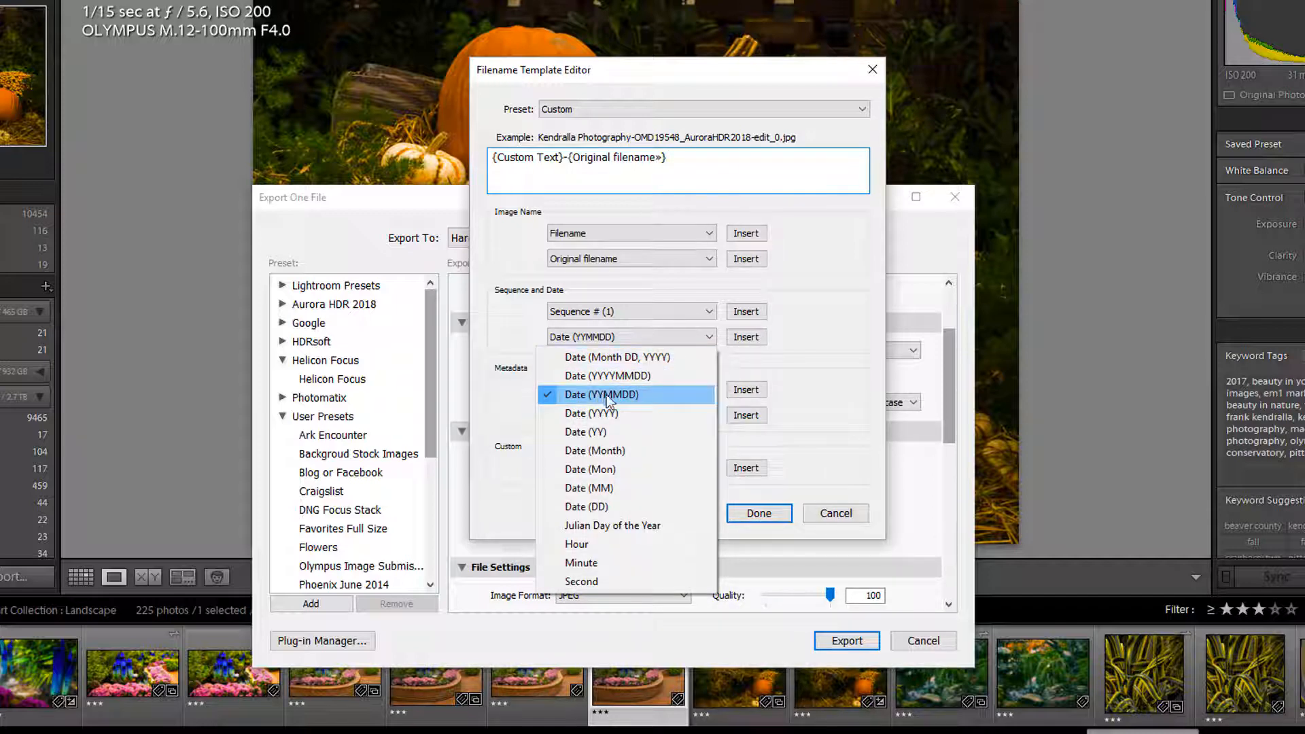
{"action": "left_click", "coordinate": [648, 394]}
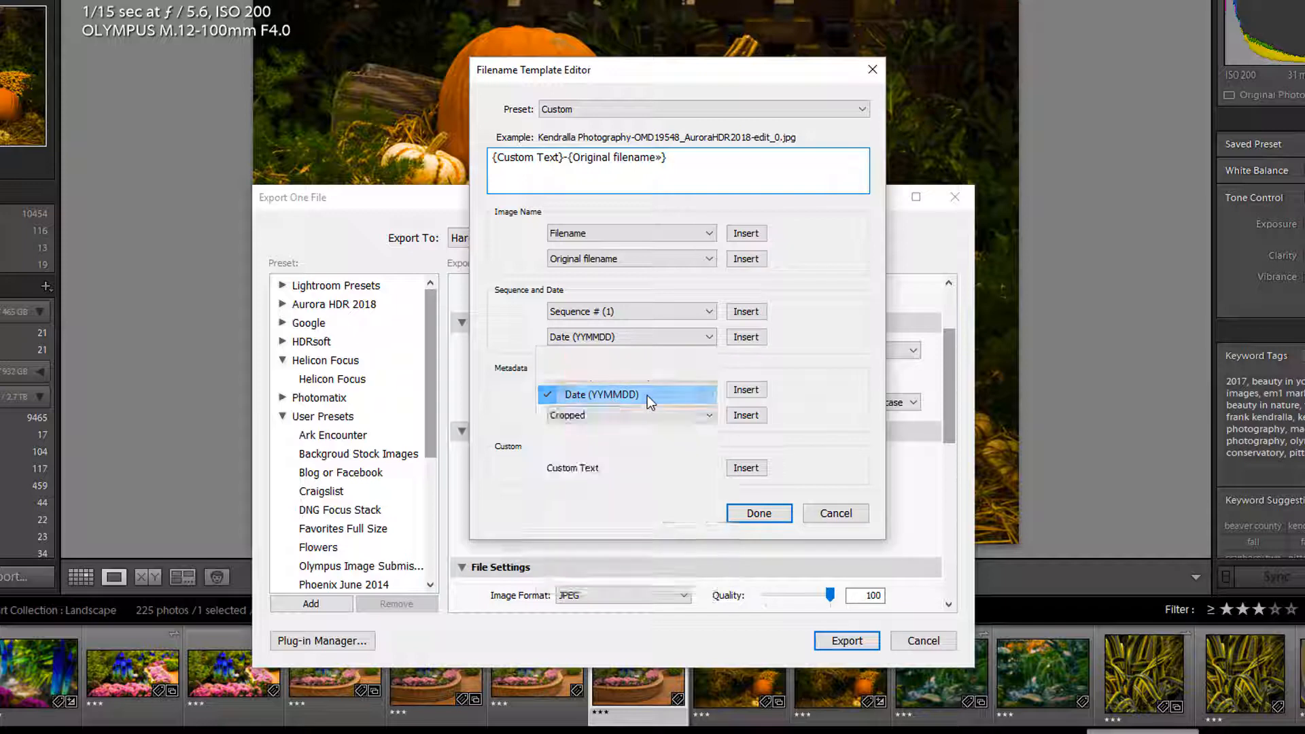
{"action": "left_click", "coordinate": [741, 338]}
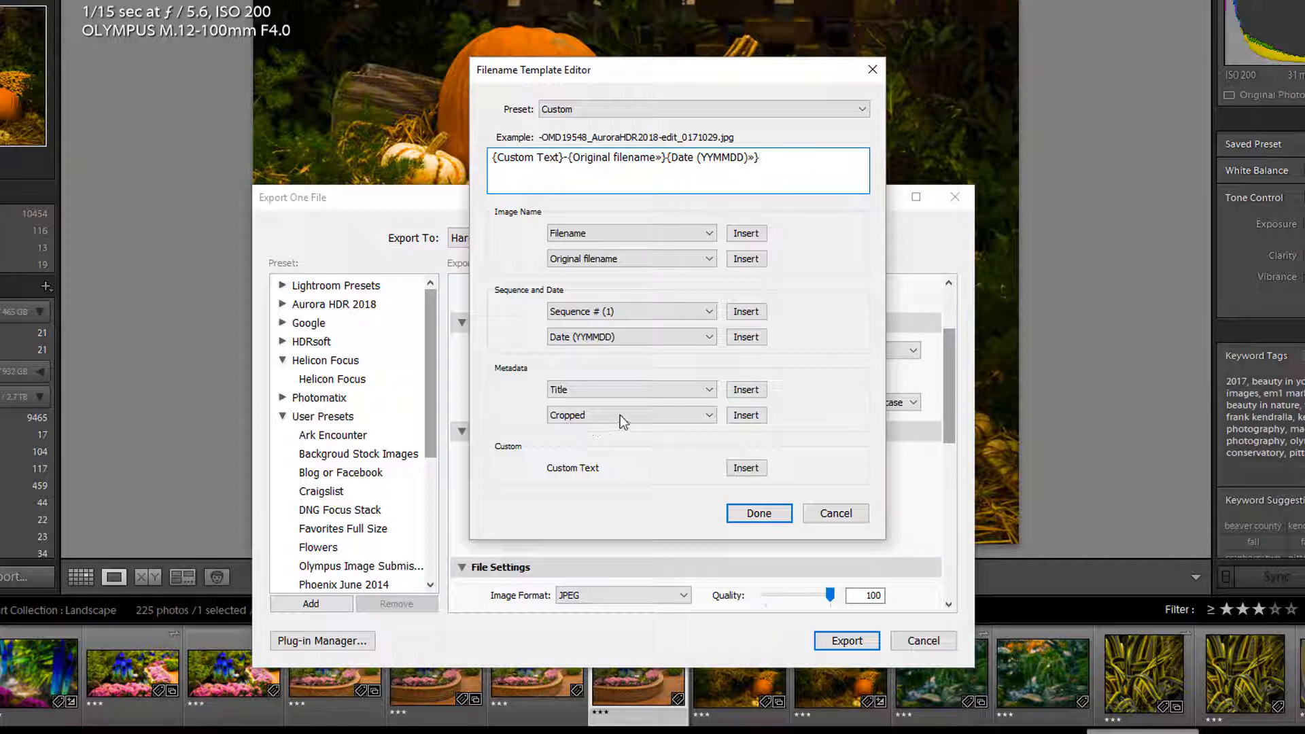
- Review the metadata tokens available for the filename template and discard the template changes
{"action": "left_click", "coordinate": [700, 391]}
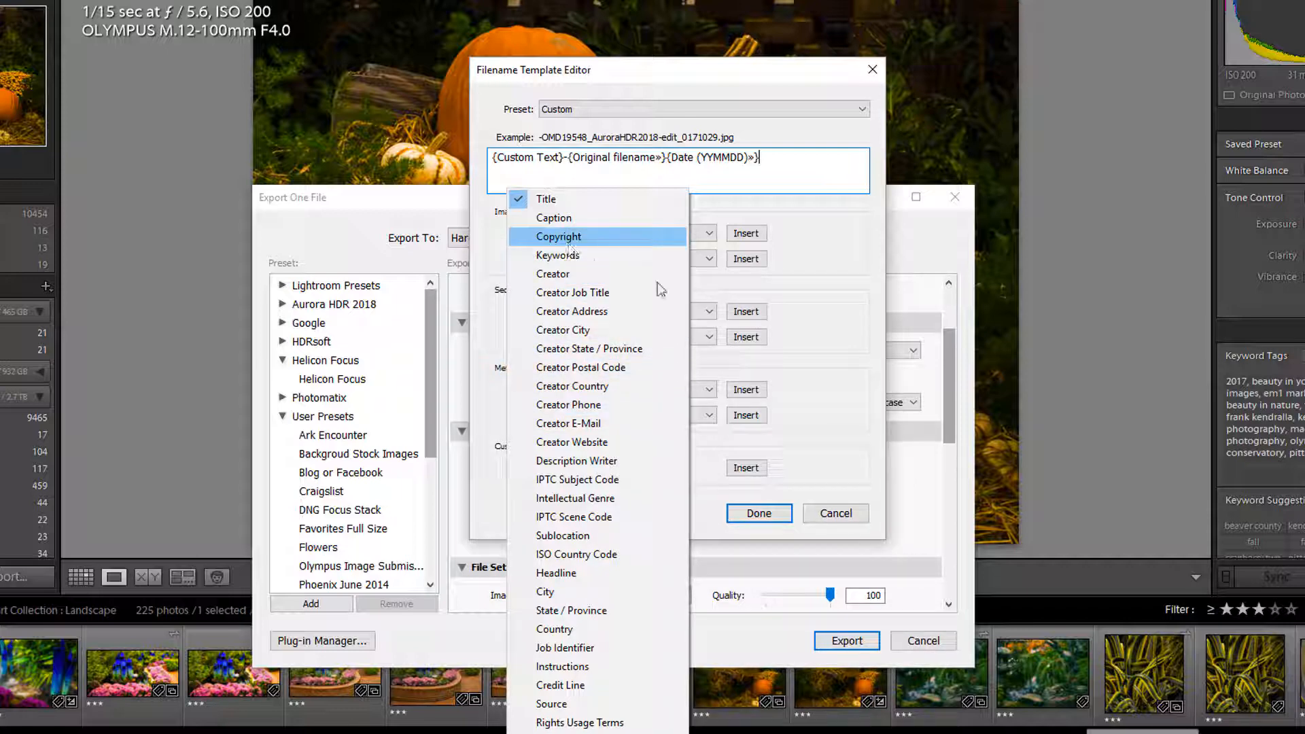
{"action": "left_click", "coordinate": [546, 198]}
{"action": "left_click", "coordinate": [712, 415]}
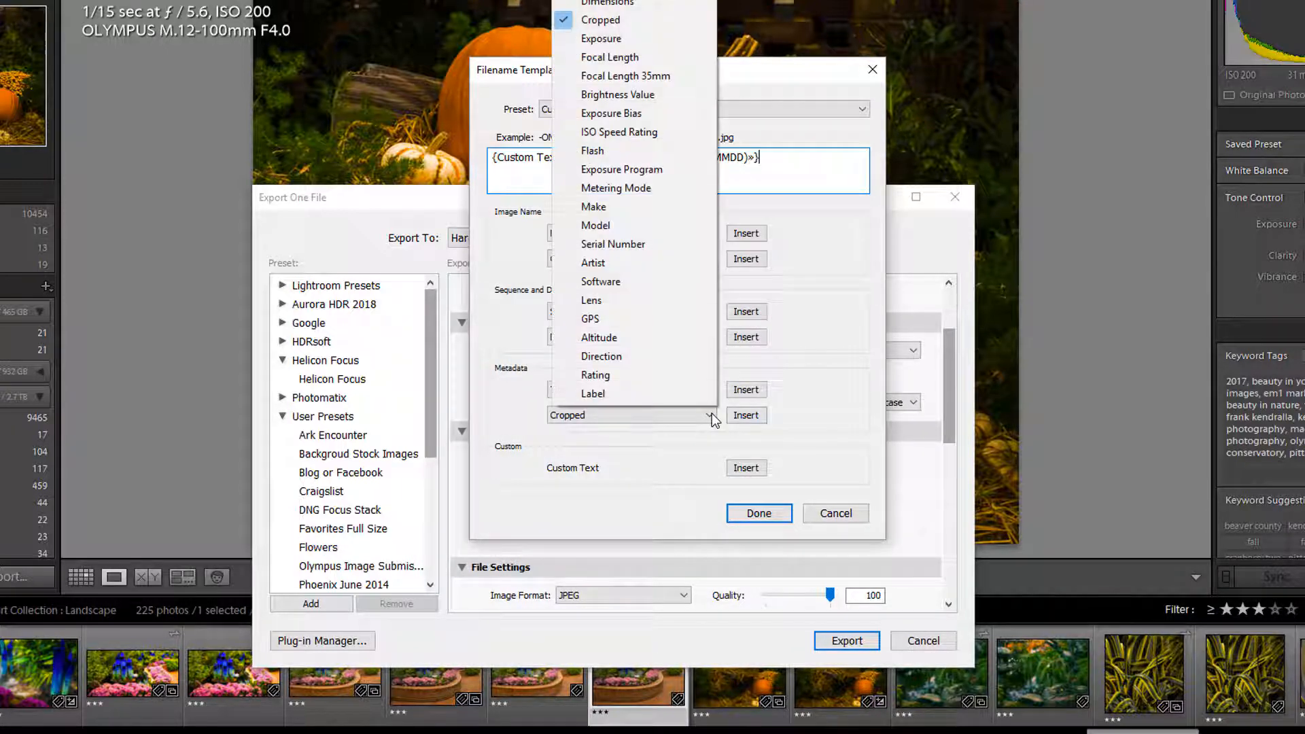
{"action": "left_click", "coordinate": [787, 362]}
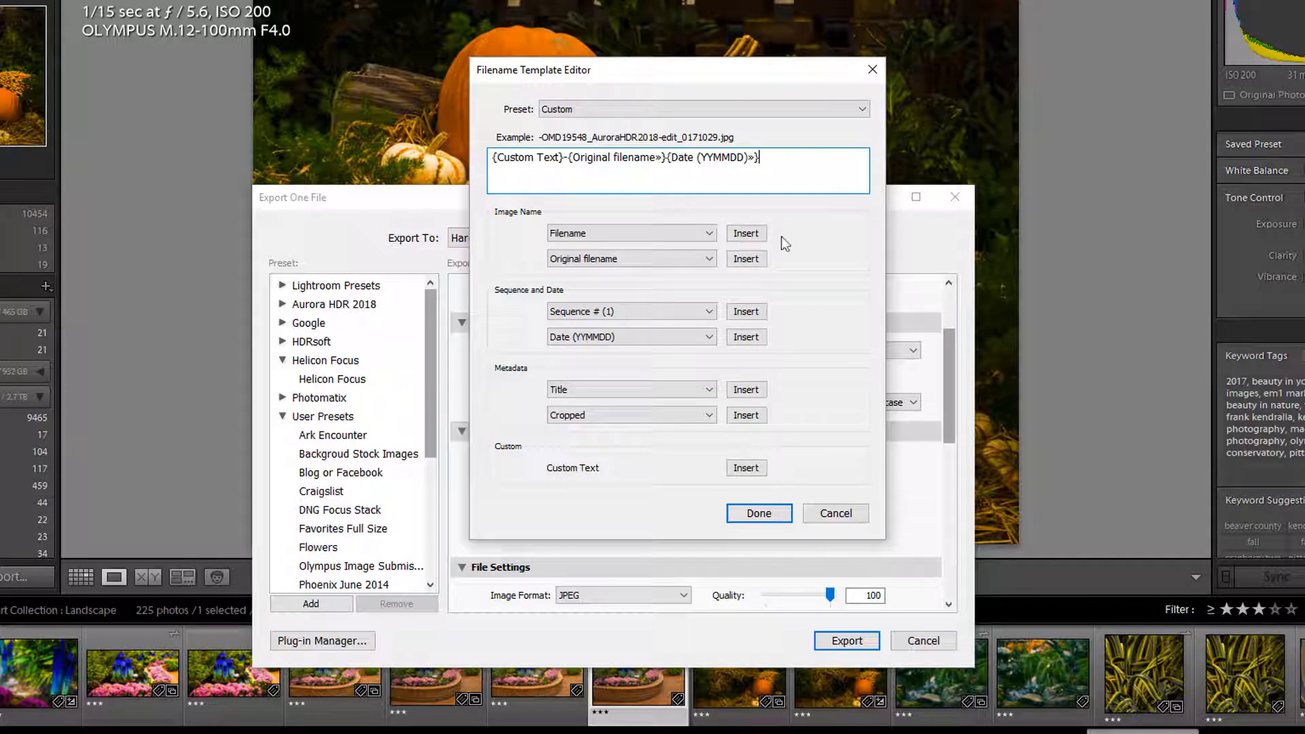
{"action": "left_click", "coordinate": [835, 513]}
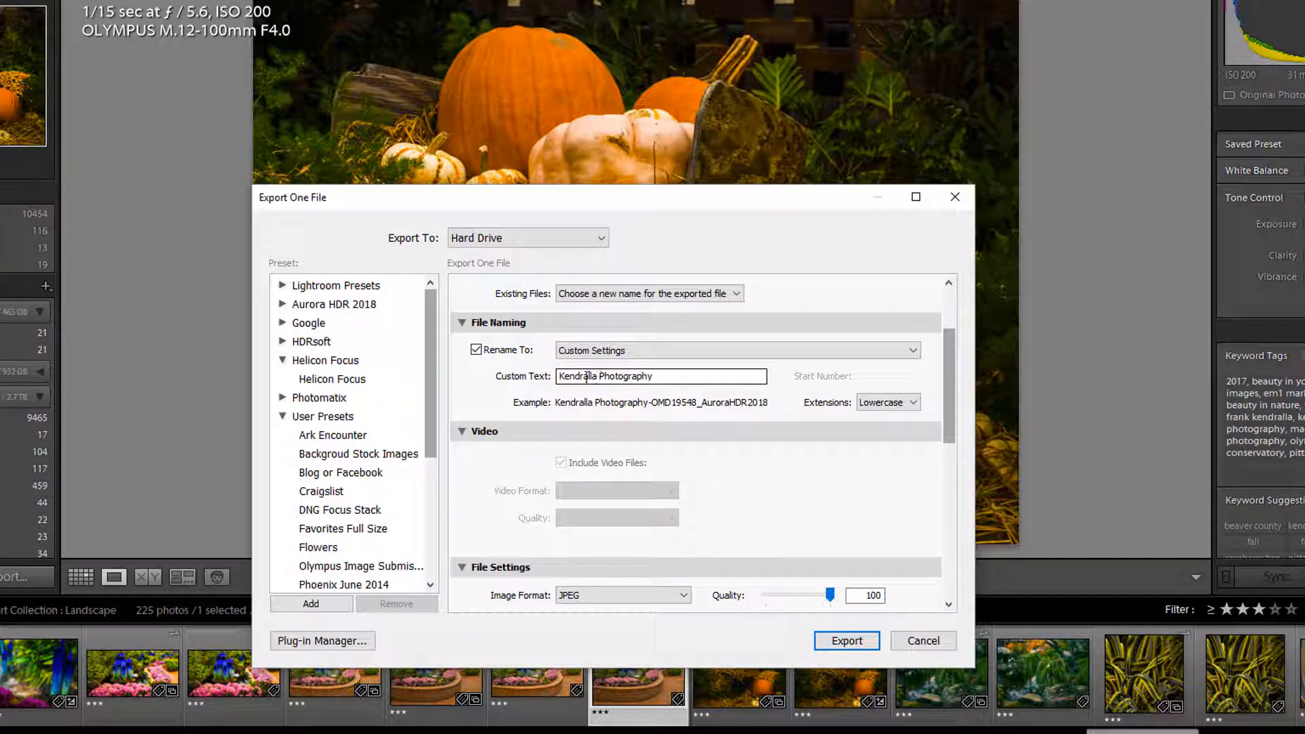
- Append "_Phipps" to the custom text used for naming the exported file
{"action": "left_click", "coordinate": [663, 376]}
{"action": "left_click", "coordinate": [670, 376]}
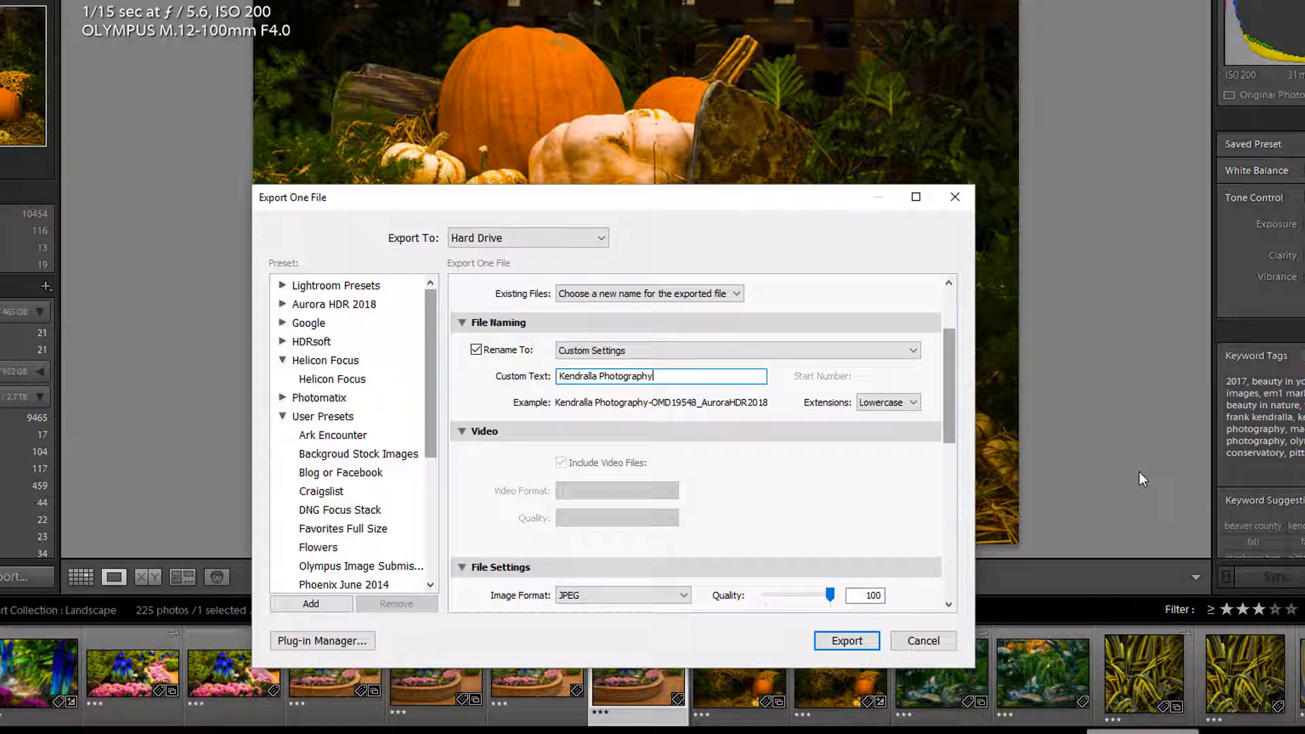
{"action": "type", "text": "_Phipps"}
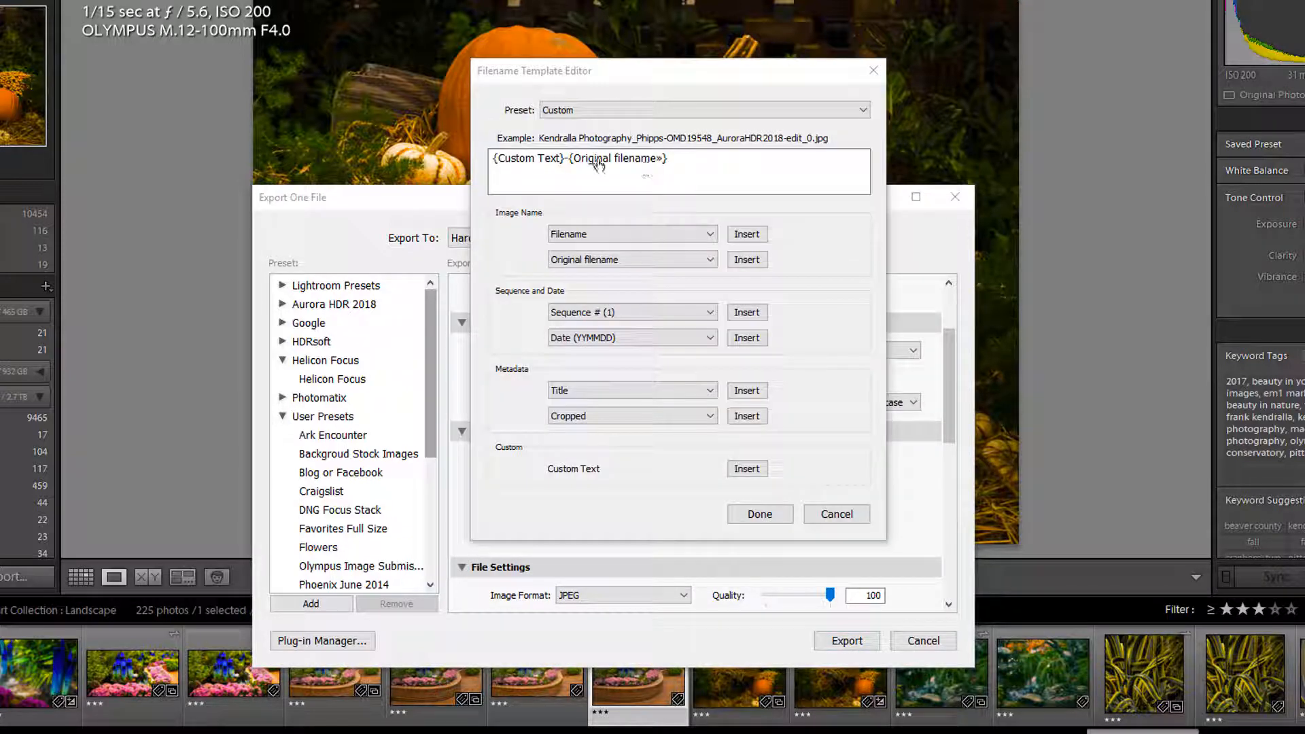
- Replace the original filename token with Date (YYMMDD) in the filename template and save the template
{"action": "left_click", "coordinate": [685, 159]}
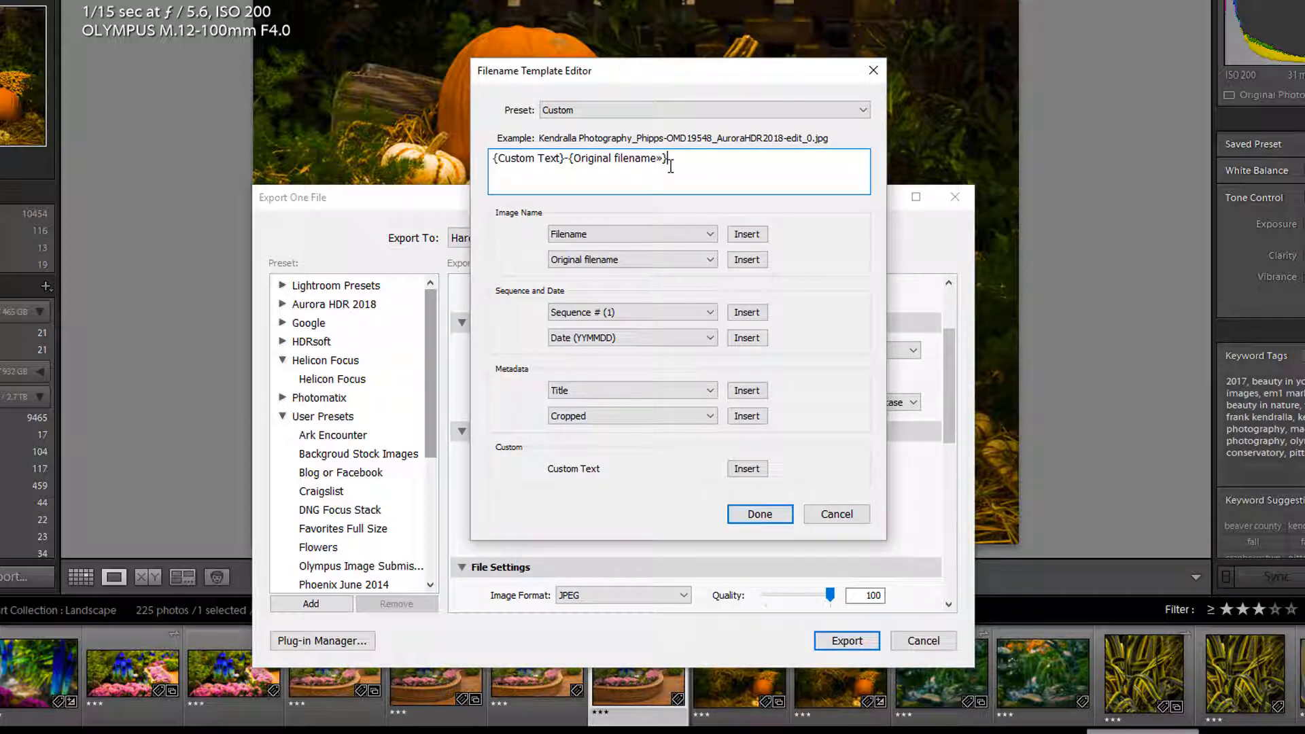
{"action": "key", "text": "BackSpace"}
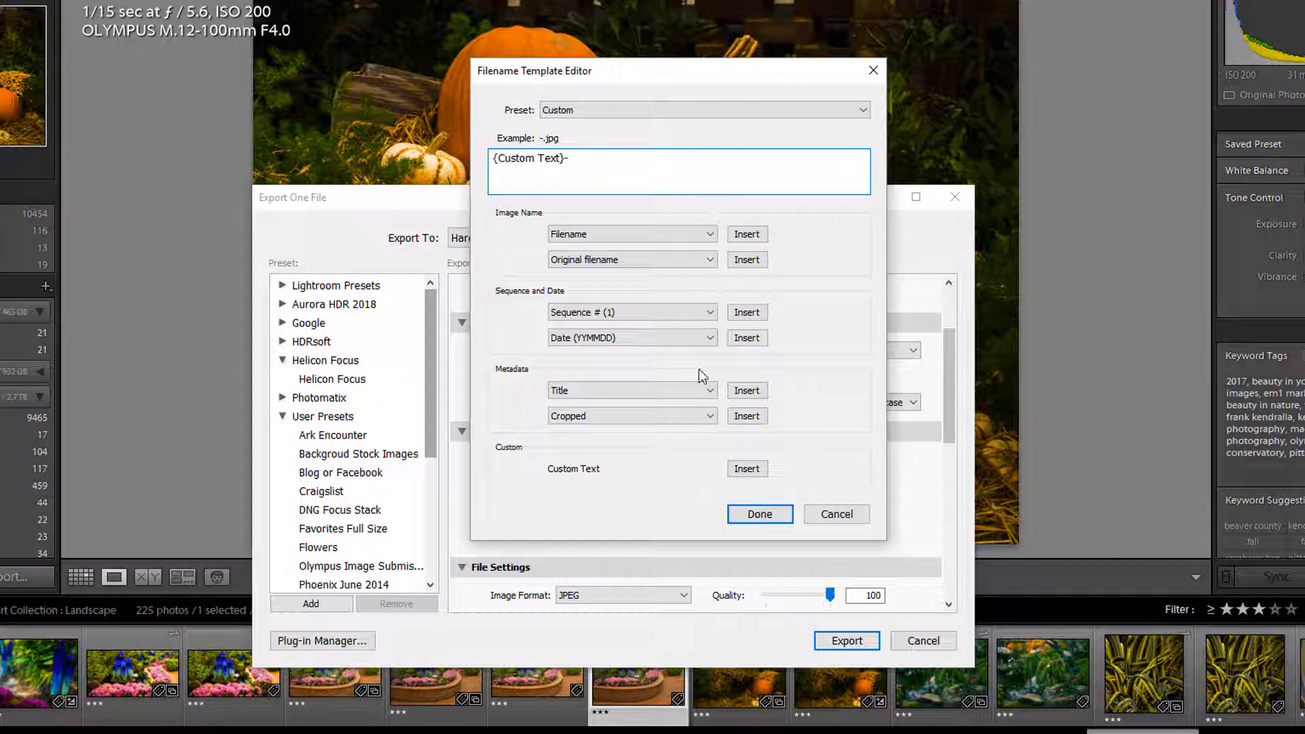
{"action": "left_click", "coordinate": [747, 343]}
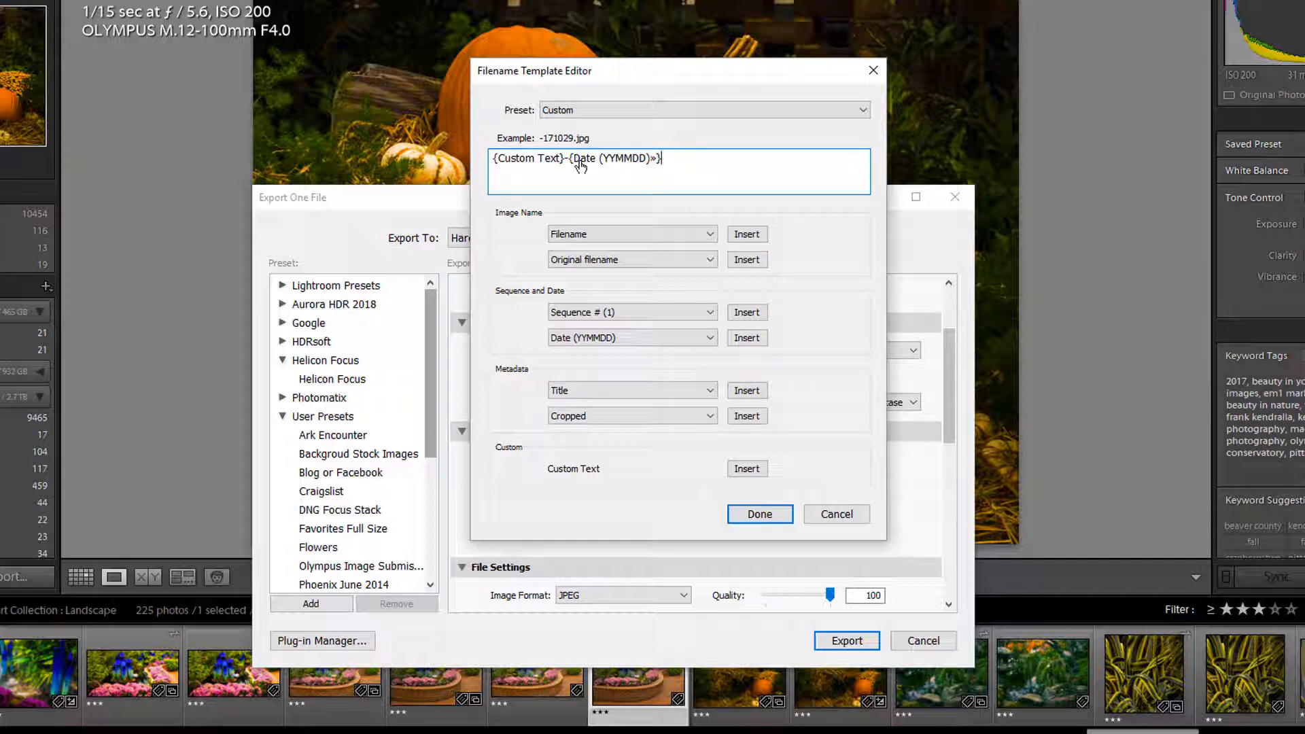
{"action": "left_click", "coordinate": [760, 515]}
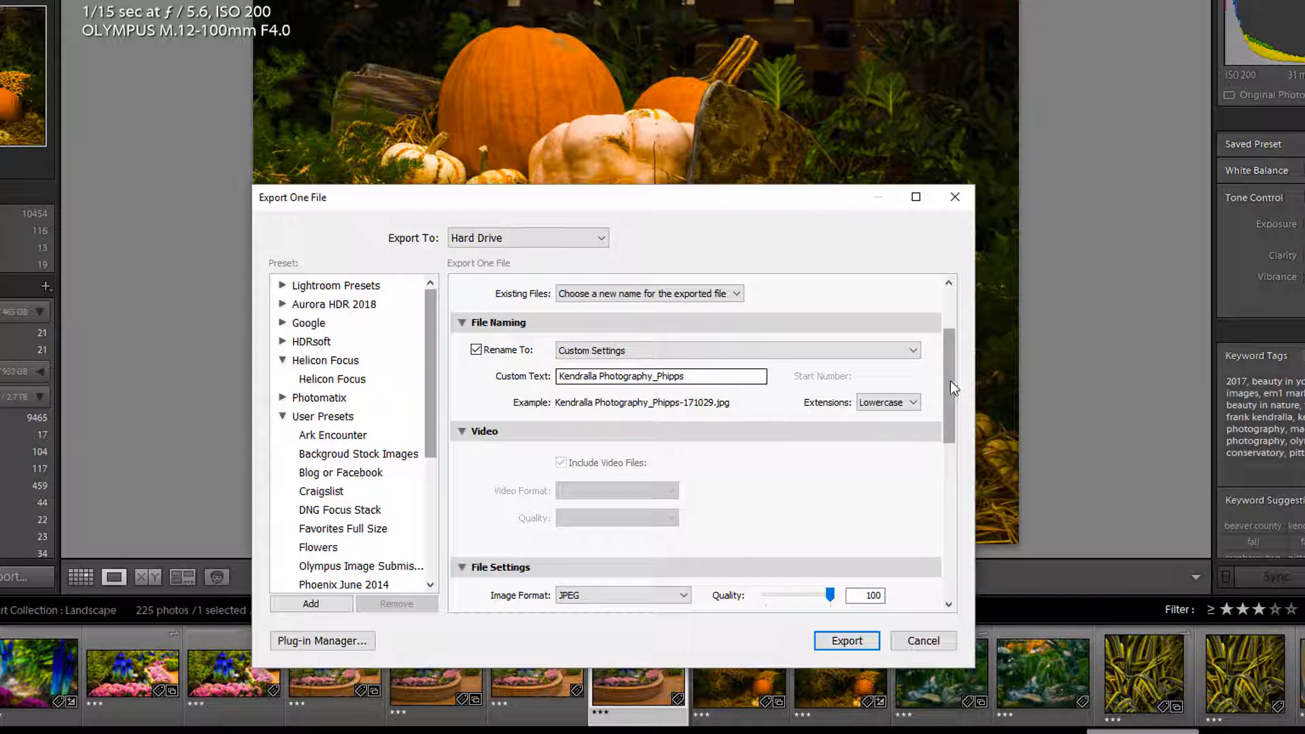
{"action": "left_click_drag", "start_coordinate": [950, 380], "coordinate": [936, 344]}
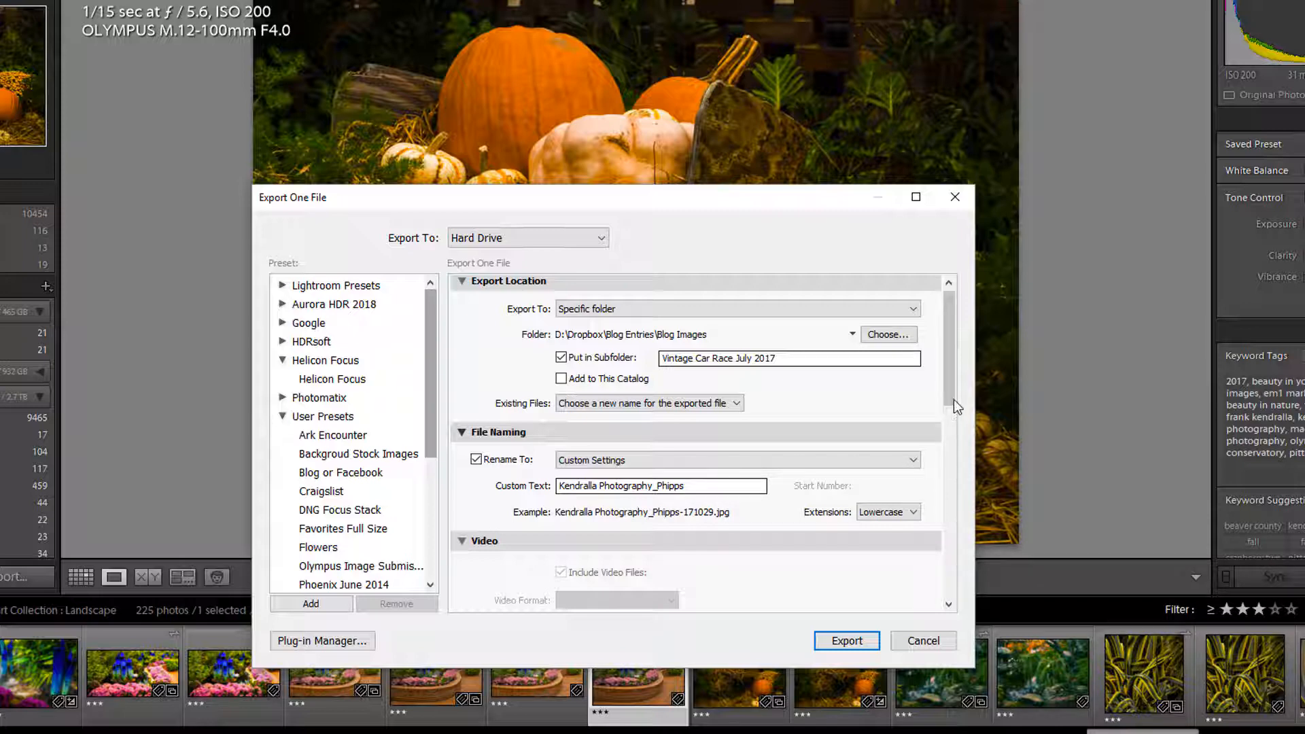
{"action": "left_click_drag", "start_coordinate": [948, 398], "coordinate": [949, 435]}
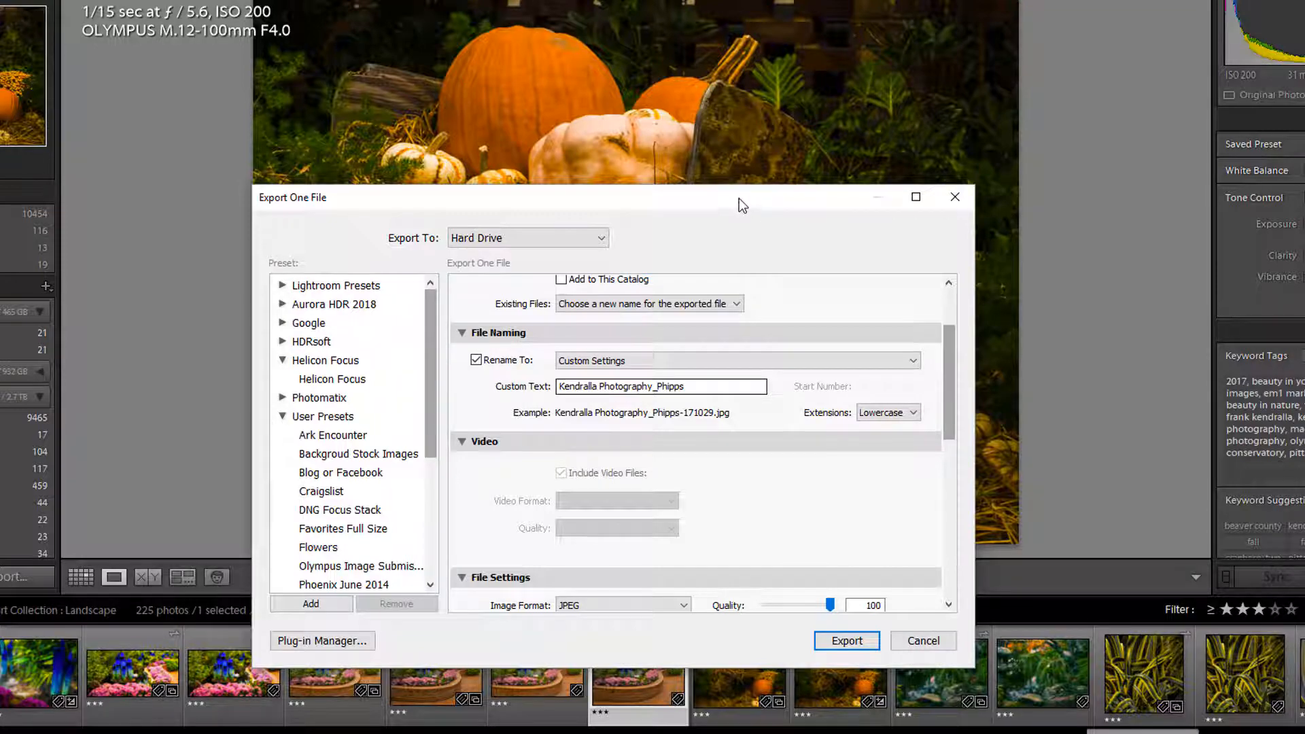
- Review the image format choices in the export's file settings, leaving the format as JPEG
{"action": "left_click_drag", "start_coordinate": [738, 204], "coordinate": [656, 145]}
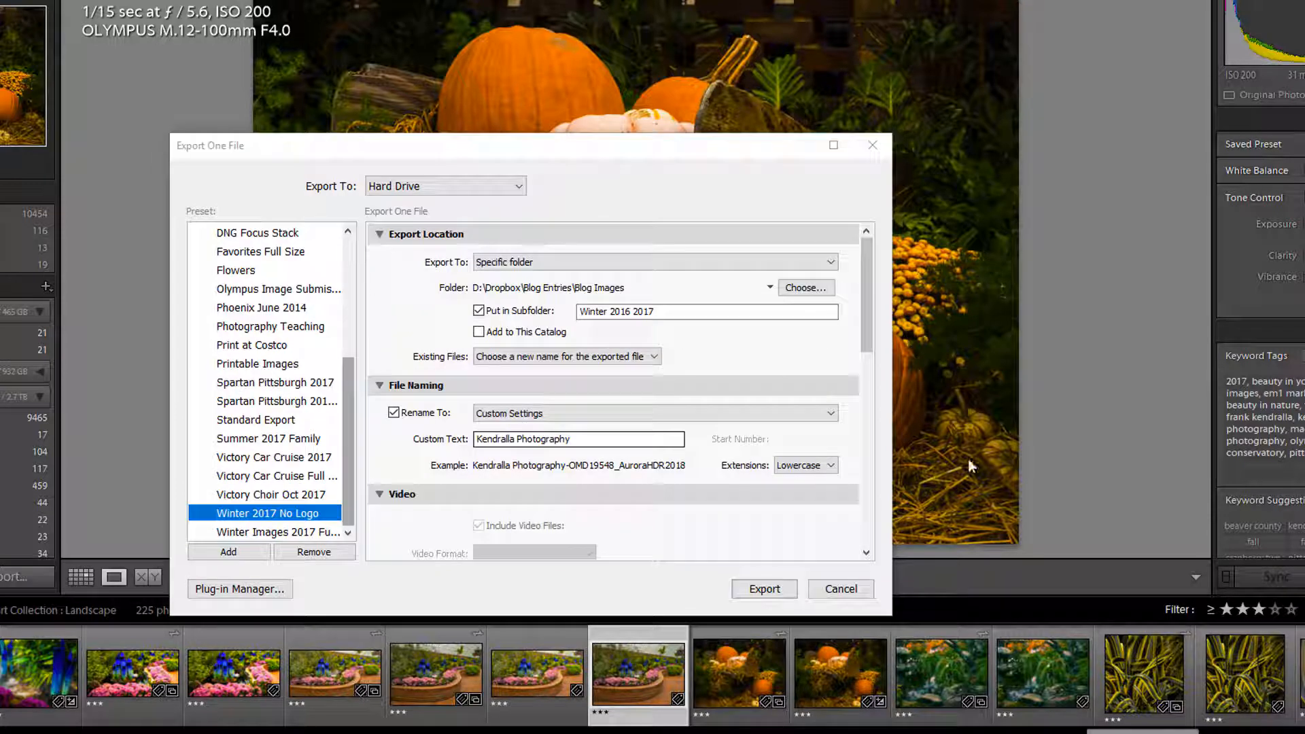
{"action": "left_click_drag", "start_coordinate": [866, 327], "coordinate": [857, 379]}
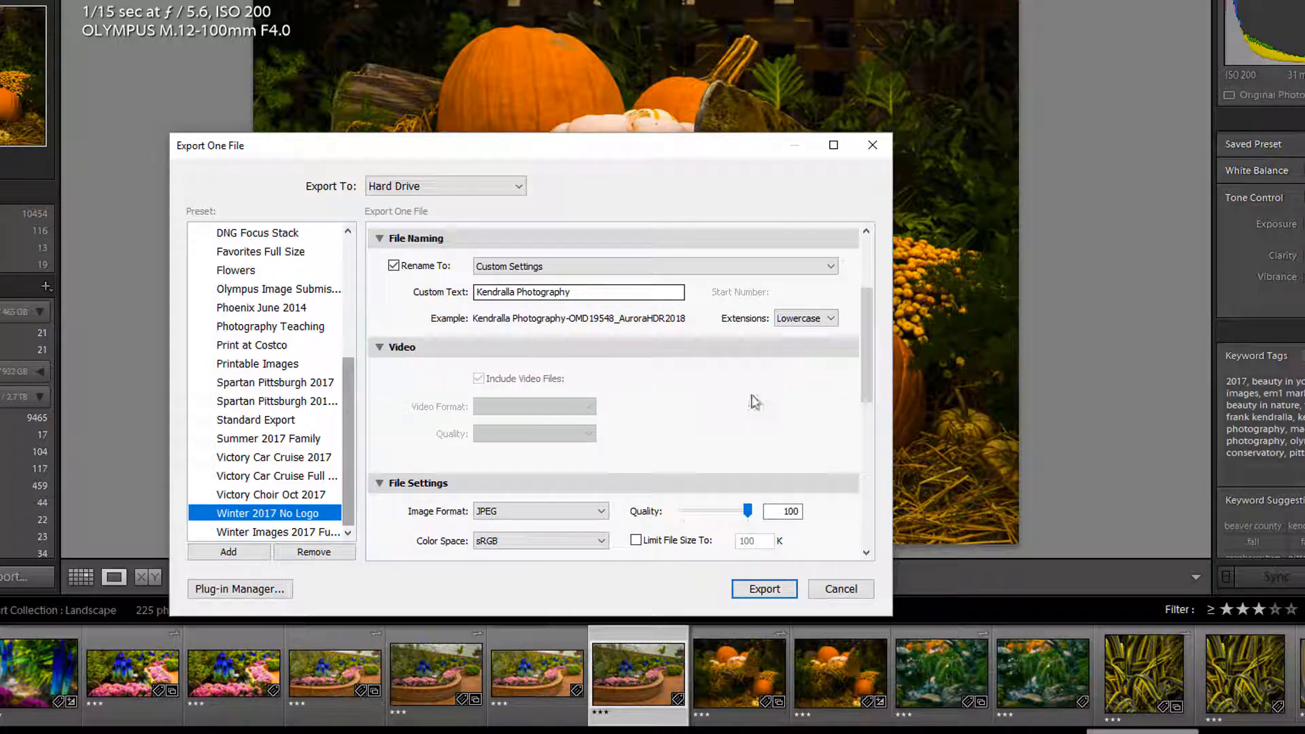
{"action": "left_click_drag", "start_coordinate": [865, 386], "coordinate": [866, 463]}
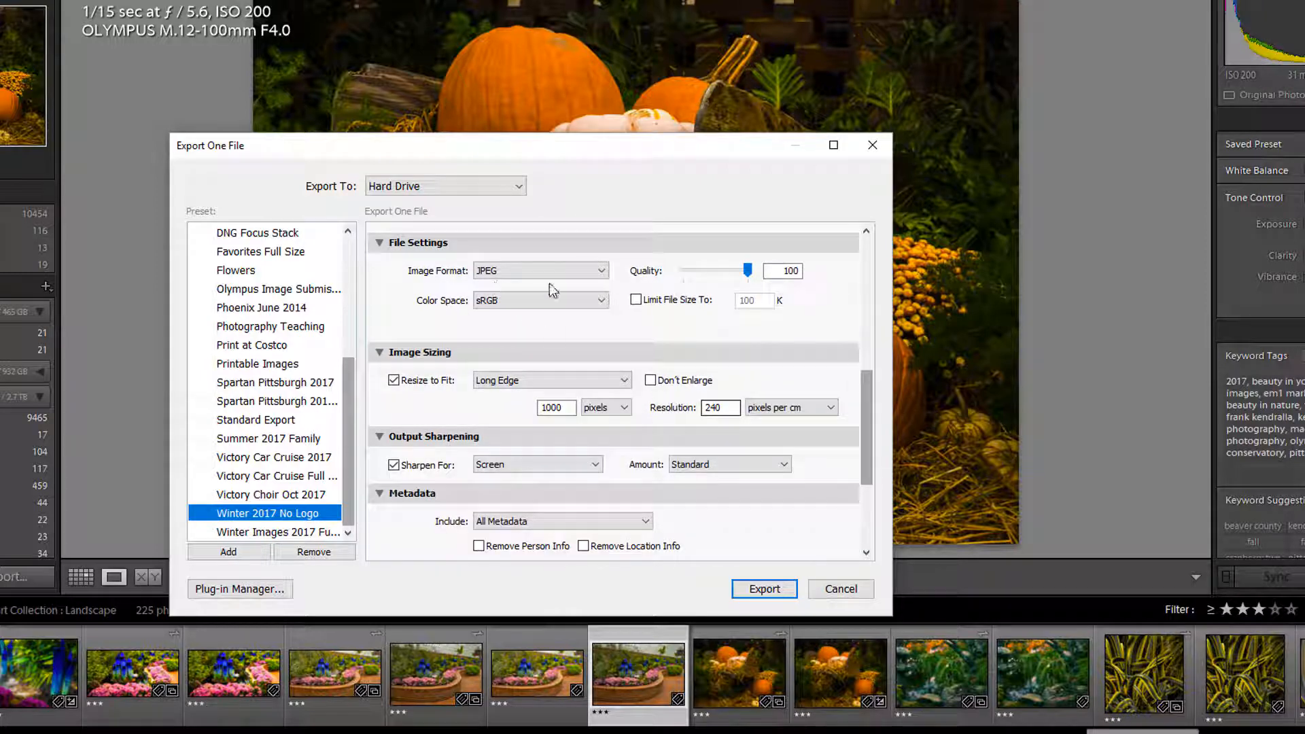
{"action": "left_click", "coordinate": [589, 279]}
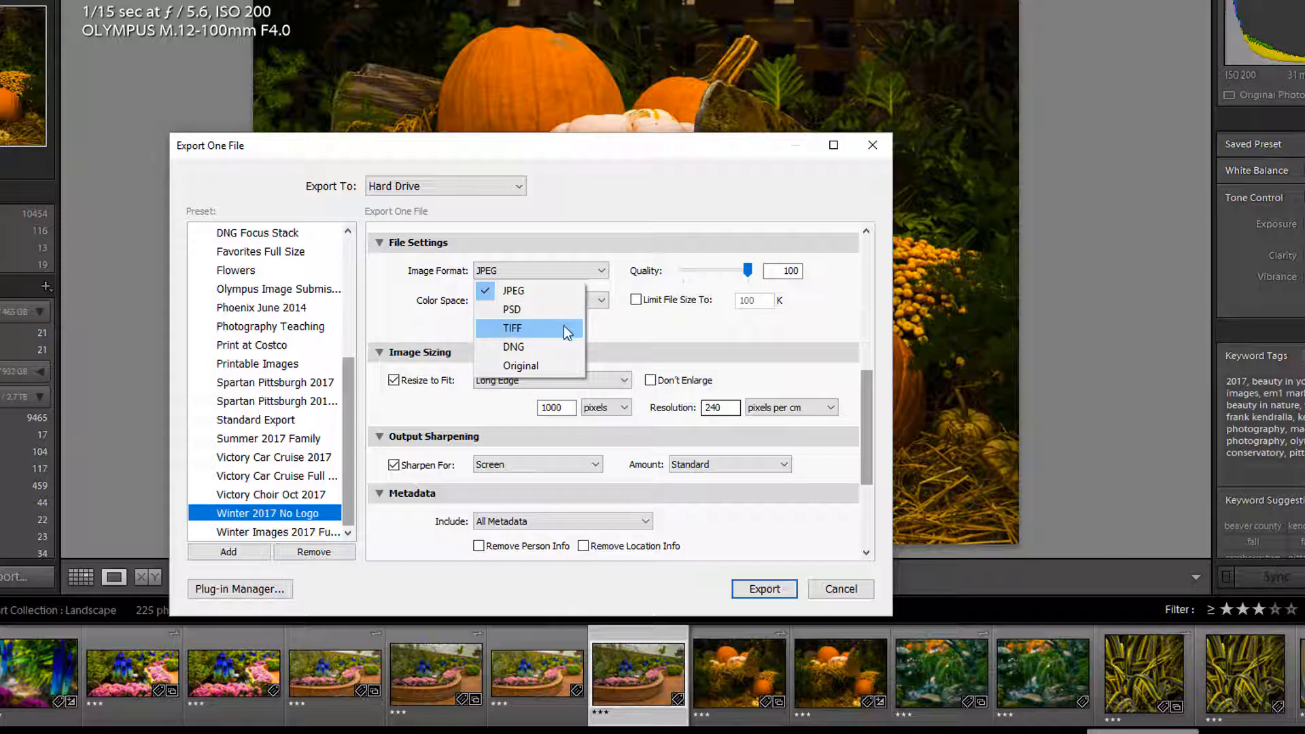
{"action": "left_click", "coordinate": [644, 256]}
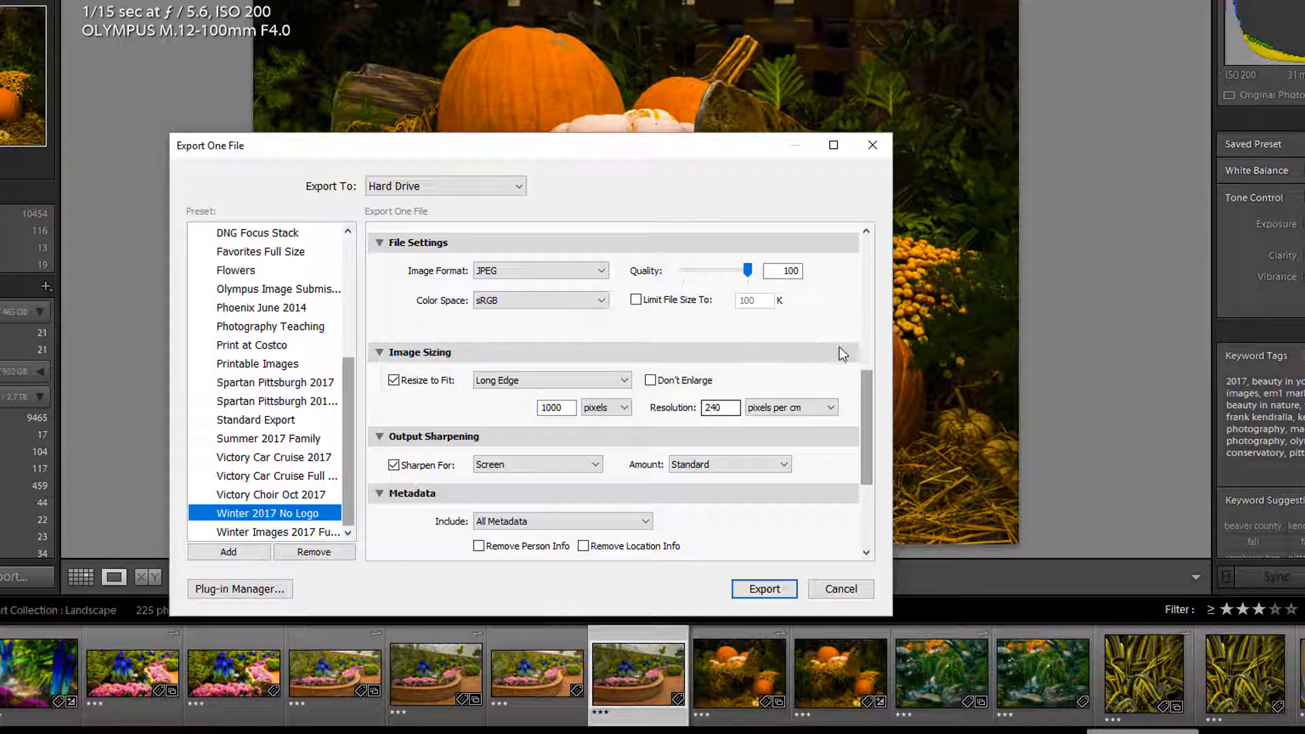
- Review the Resize to Fit choices in the export's image sizing settings, leaving Long Edge selected
{"action": "left_click_drag", "start_coordinate": [866, 385], "coordinate": [848, 419]}
{"action": "scroll", "coordinate": [850, 425], "scroll_direction": "up", "scroll_amount": 3}
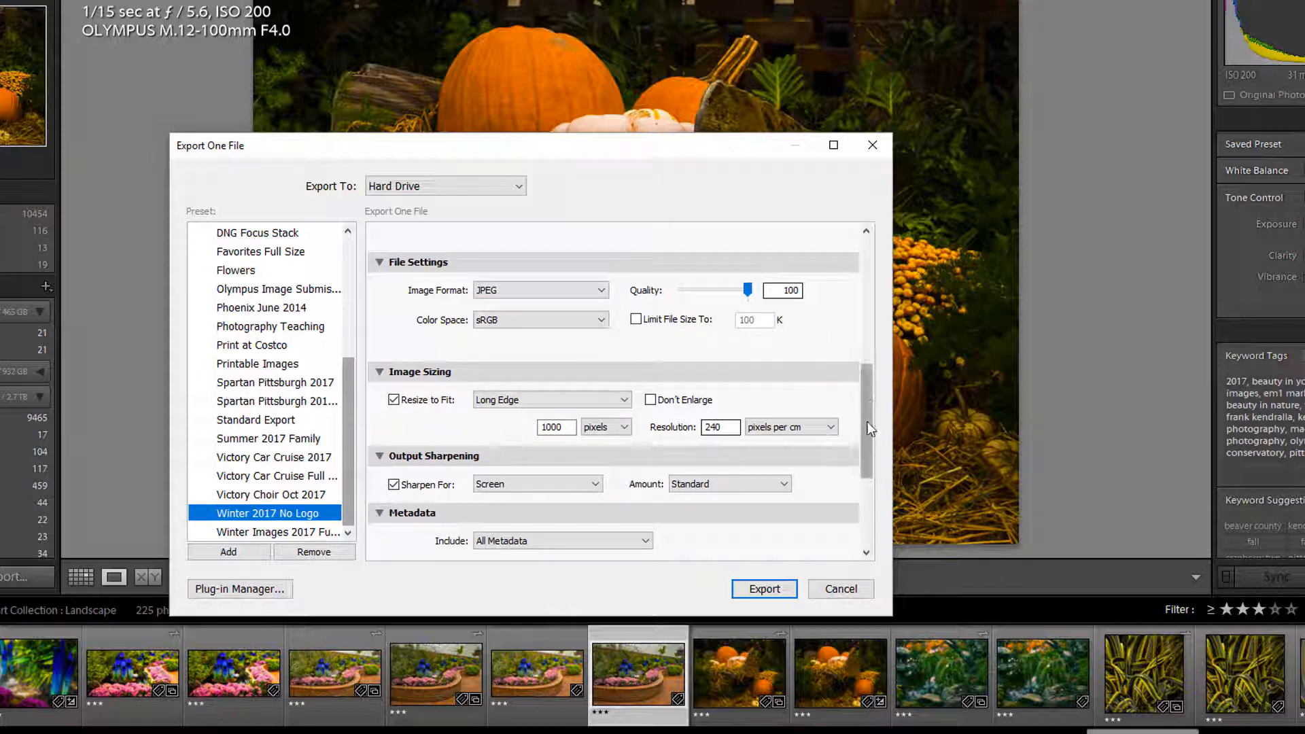
{"action": "mouse_move", "coordinate": [868, 427]}
{"action": "left_mouse_down"}
{"action": "mouse_move", "coordinate": [869, 442]}
{"action": "mouse_move", "coordinate": [868, 430]}
{"action": "left_mouse_up"}
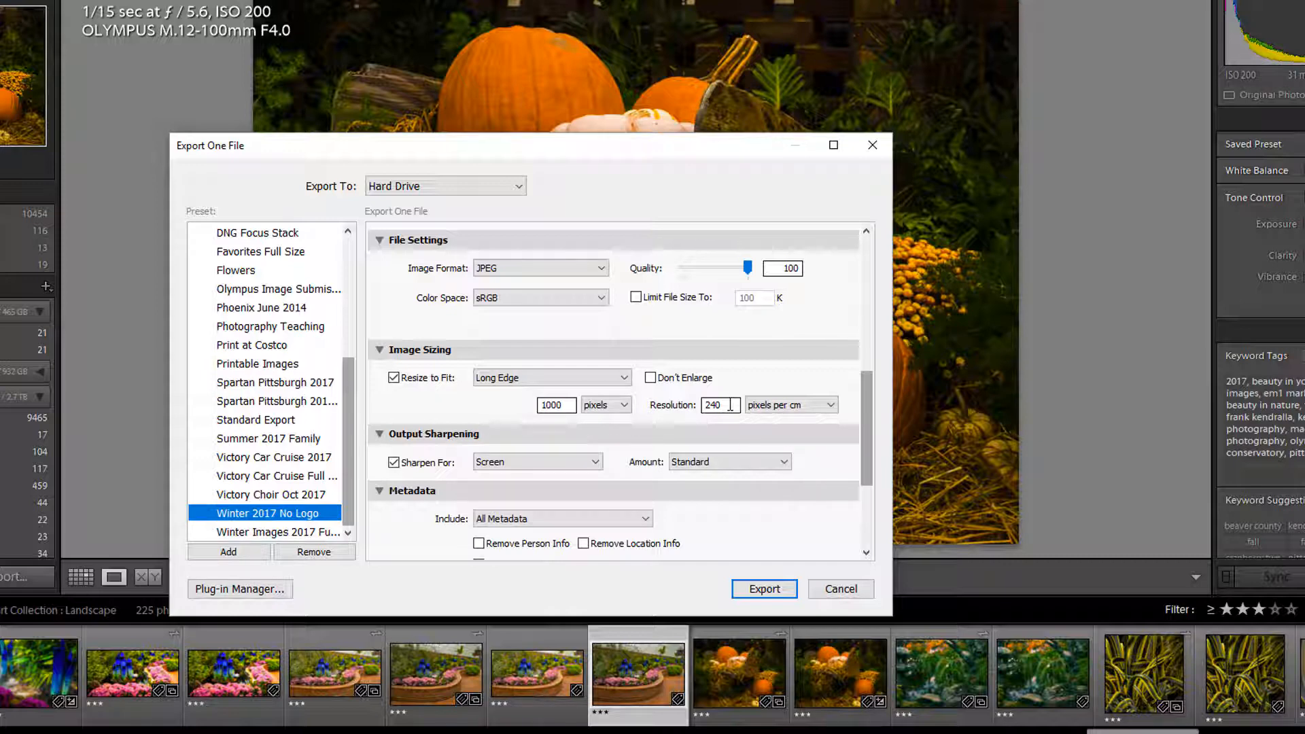
{"action": "left_click", "coordinate": [624, 378]}
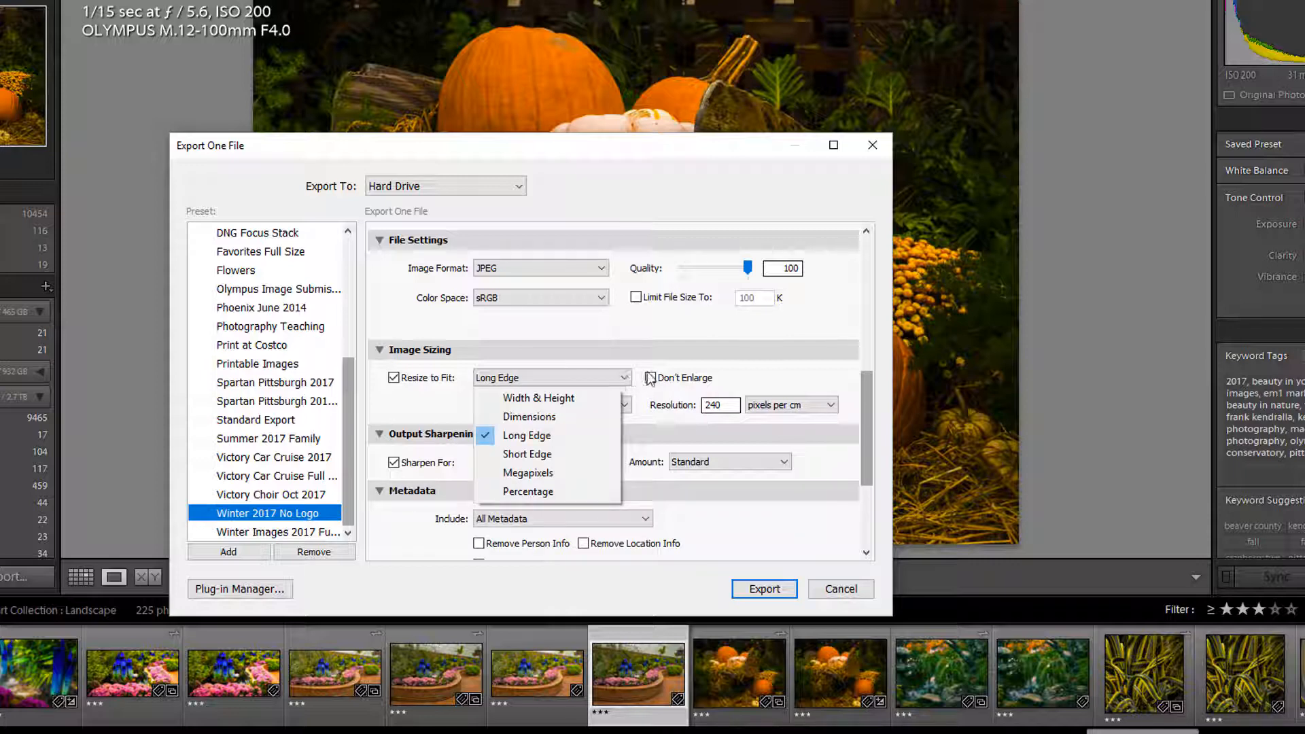
{"action": "left_click", "coordinate": [655, 345]}
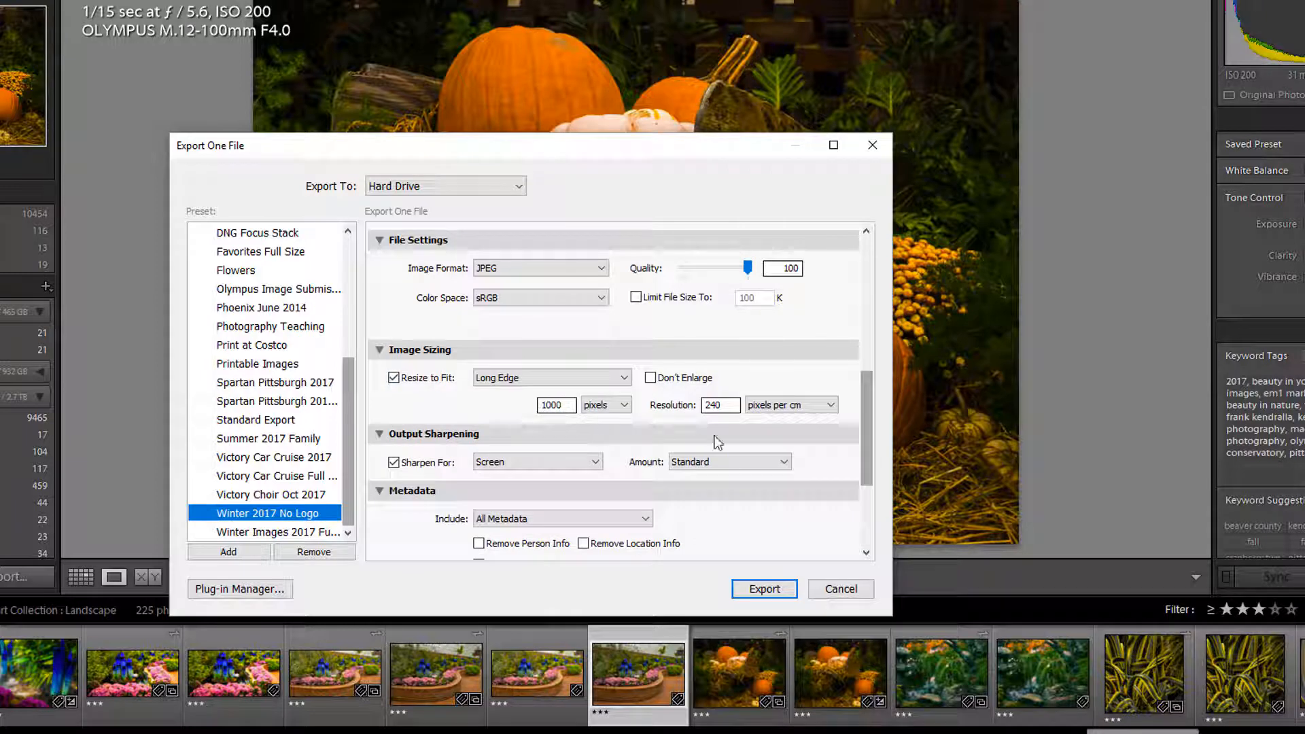
- Review the Sharpen For choices in the export's output sharpening settings, leaving Screen selected
{"action": "left_click_drag", "start_coordinate": [863, 438], "coordinate": [842, 435]}
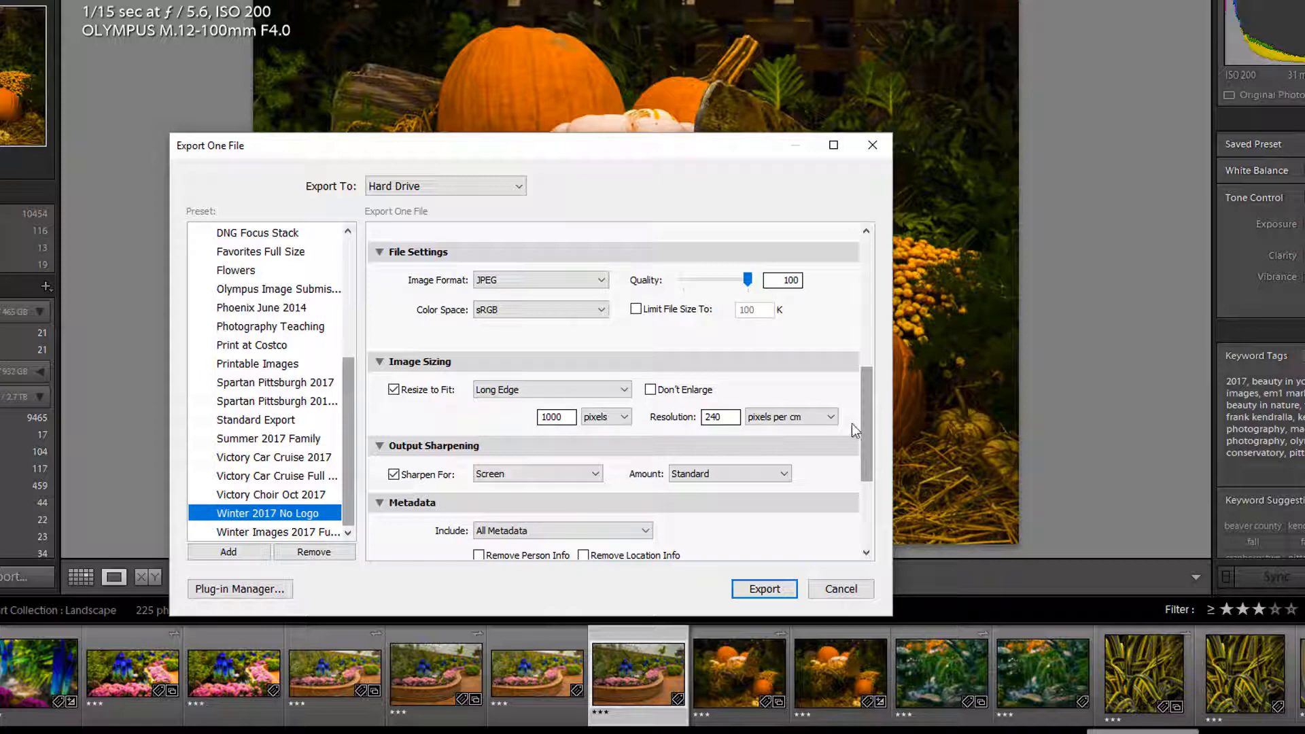
{"action": "left_click_drag", "start_coordinate": [865, 422], "coordinate": [863, 480]}
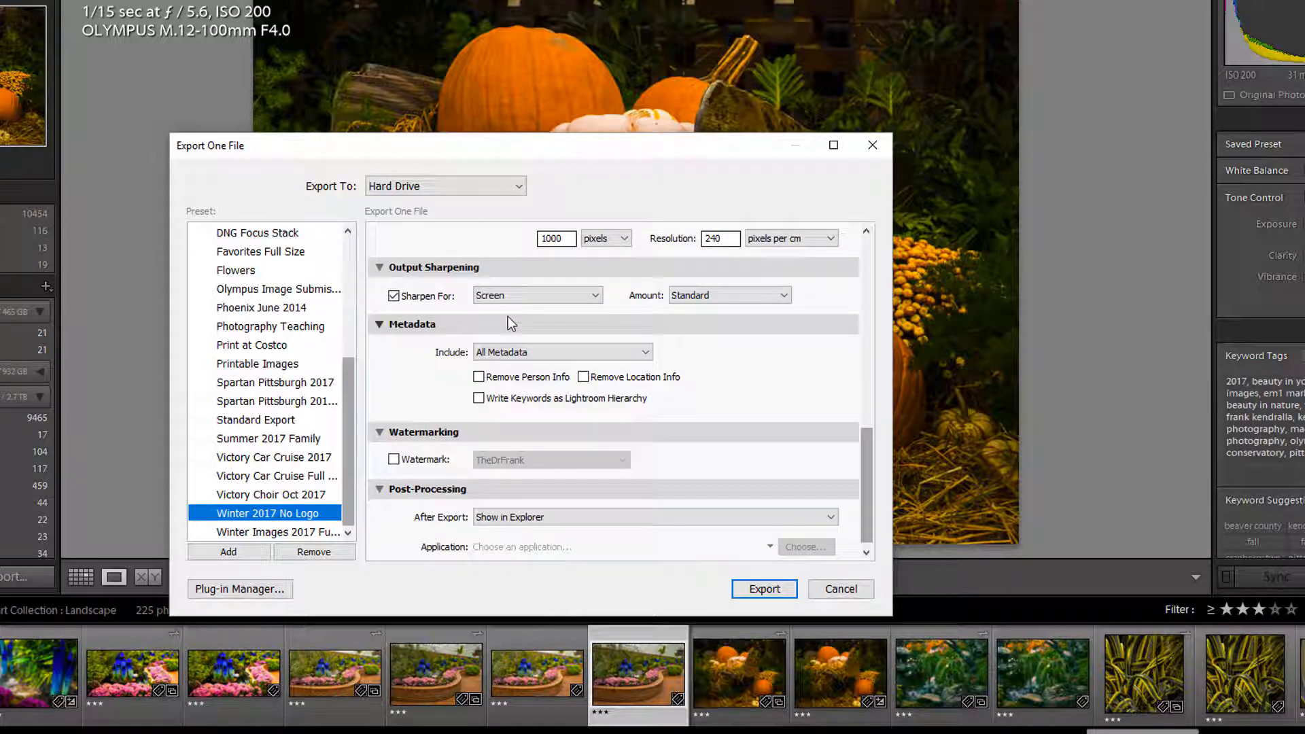
{"action": "left_click", "coordinate": [595, 297]}
{"action": "left_click_drag", "start_coordinate": [861, 460], "coordinate": [868, 251]}
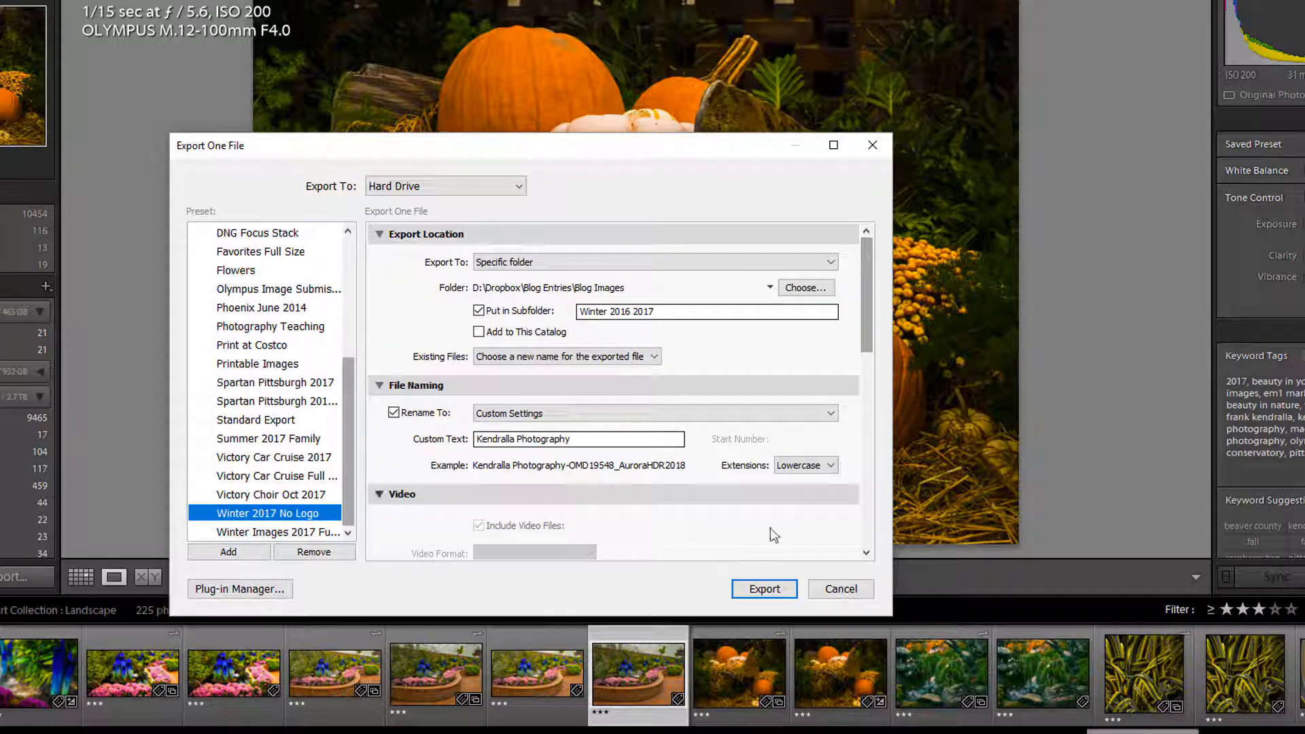
- Review which metadata can be included in the exported file, leaving All Metadata selected
{"action": "left_click_drag", "start_coordinate": [869, 345], "coordinate": [856, 483]}
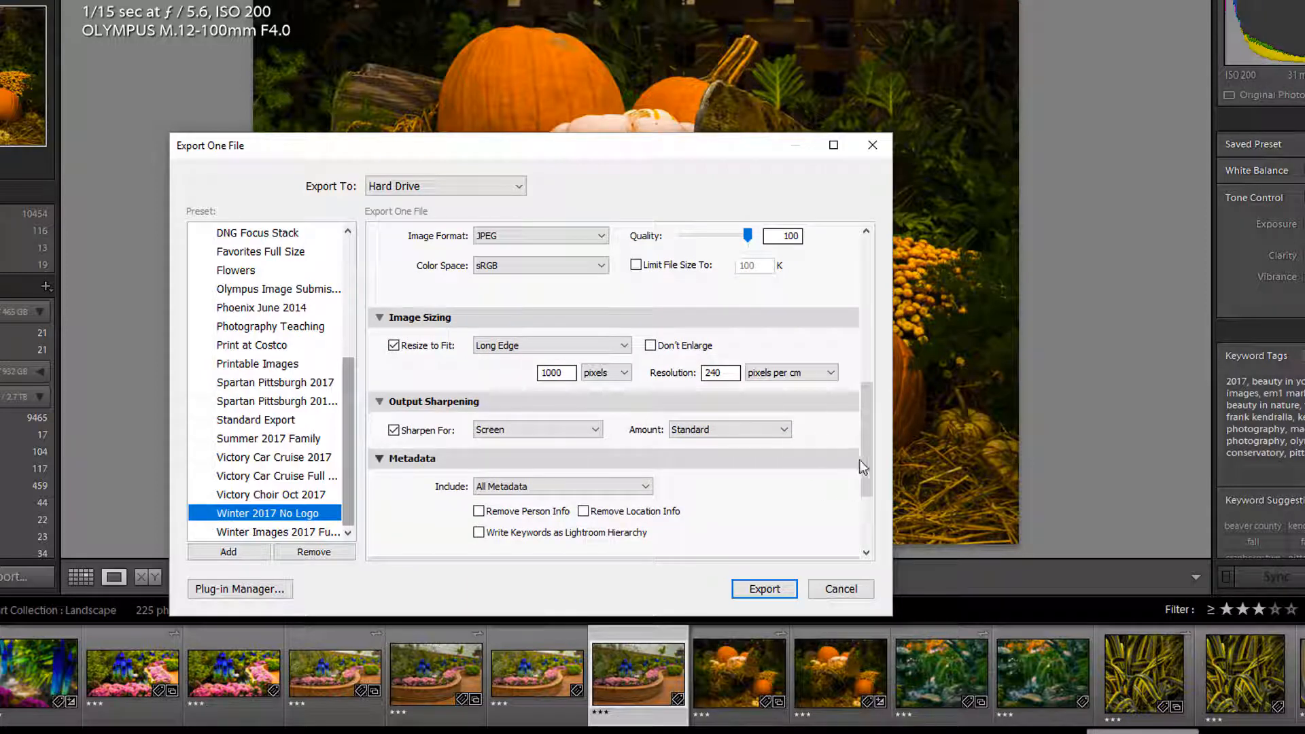
{"action": "left_click_drag", "start_coordinate": [859, 460], "coordinate": [871, 537]}
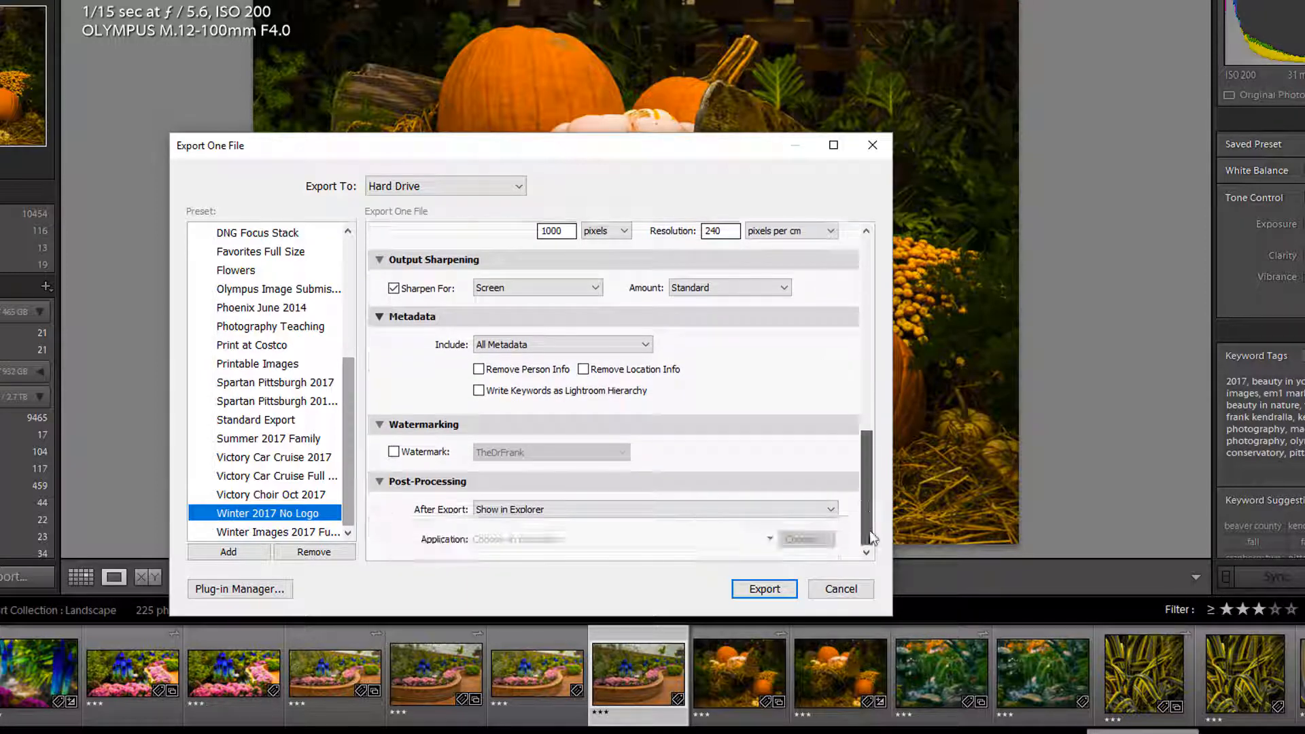
{"action": "left_click", "coordinate": [643, 347]}
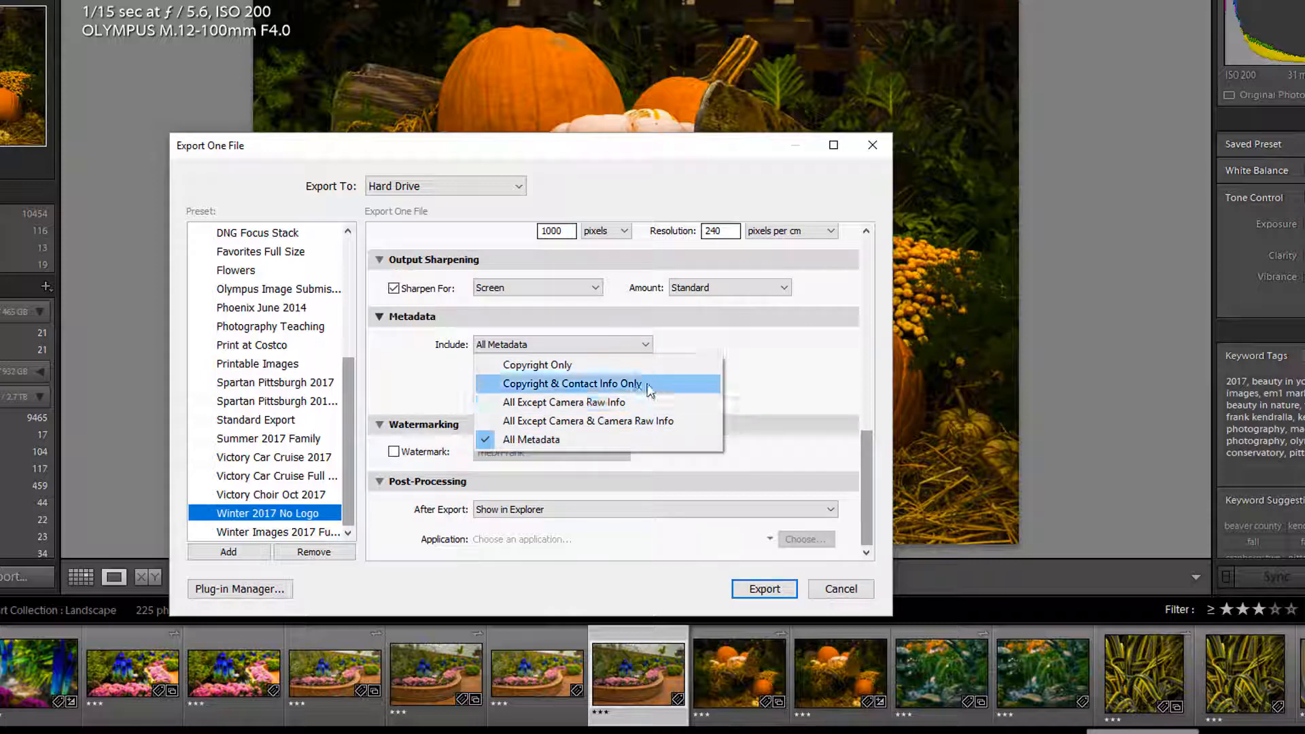
{"action": "left_click", "coordinate": [741, 347]}
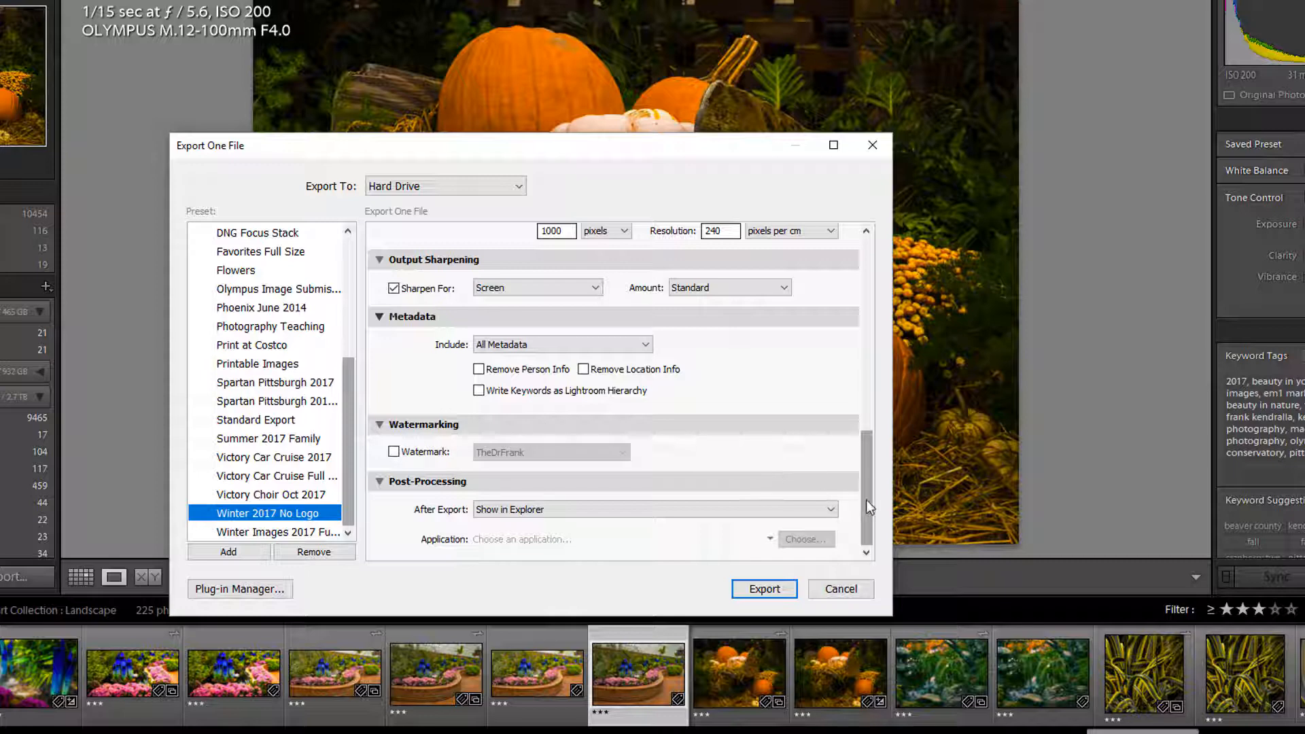
- Enable the watermark for the export and open the Watermark Editor for the SM Logo Middle watermark
{"action": "left_click", "coordinate": [393, 453]}
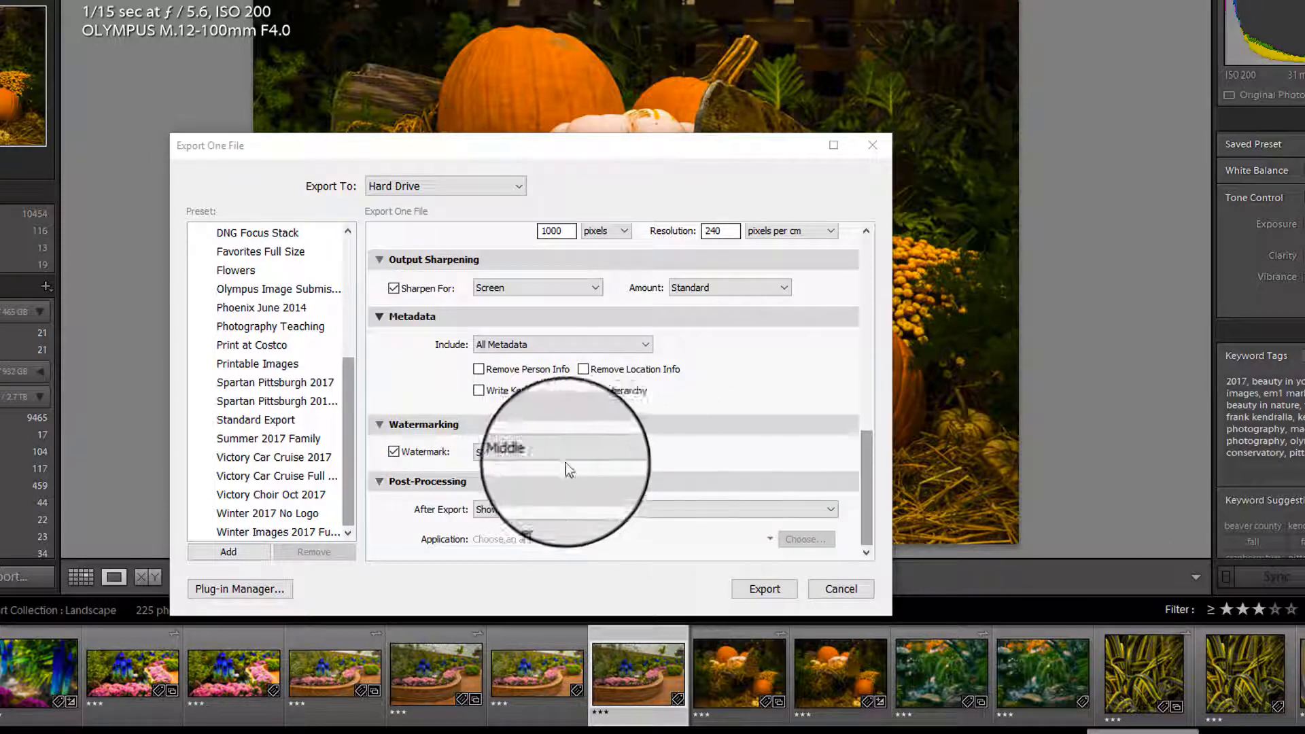
{"action": "left_click", "coordinate": [597, 452]}
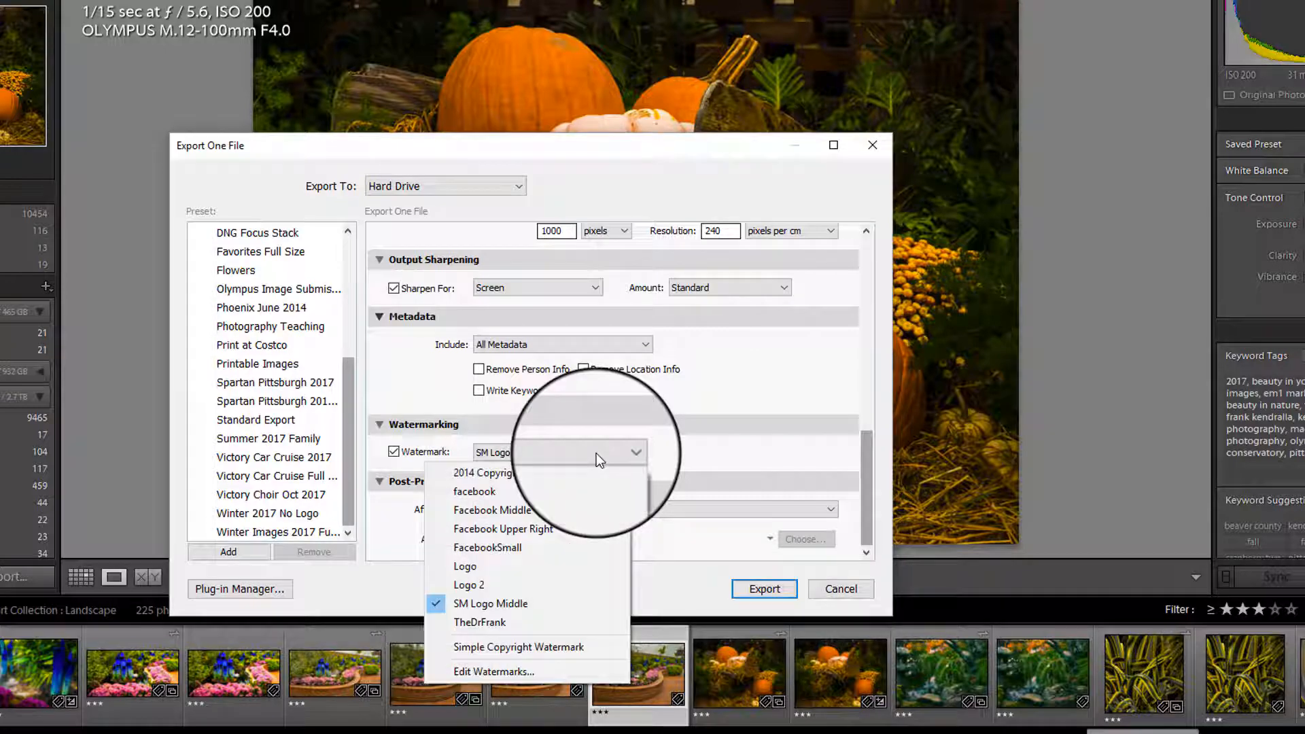
{"action": "left_click", "coordinate": [504, 669]}
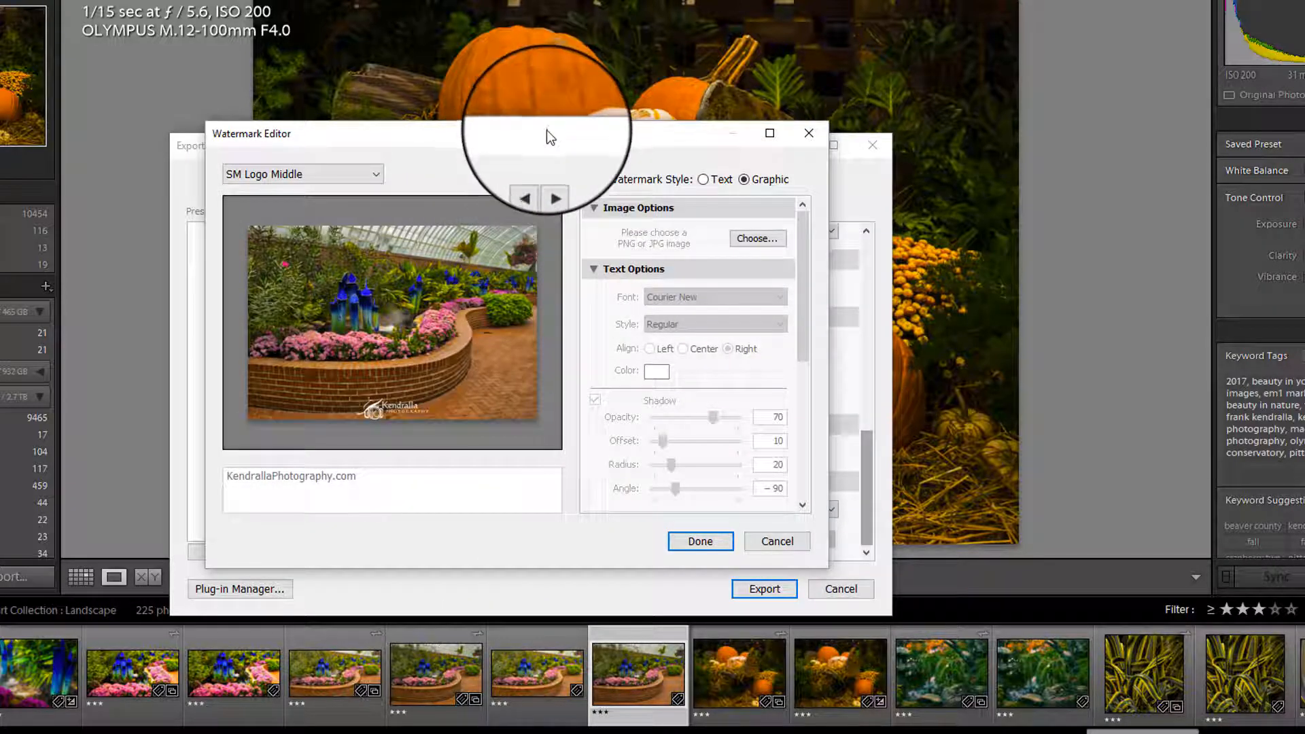
{"action": "left_click_drag", "start_coordinate": [547, 129], "coordinate": [546, 117]}
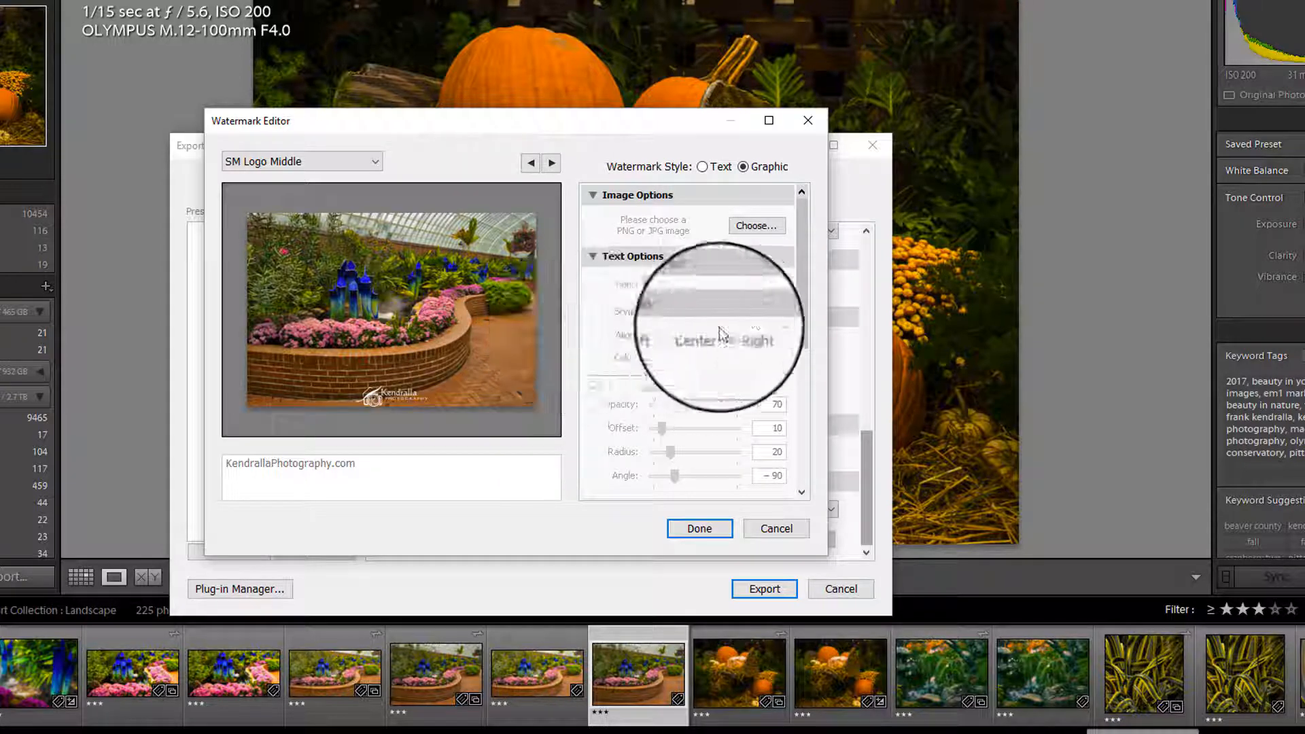
- Set the watermark's opacity to 91 and keep its proportional size at 16
{"action": "left_click_drag", "start_coordinate": [807, 299], "coordinate": [797, 444]}
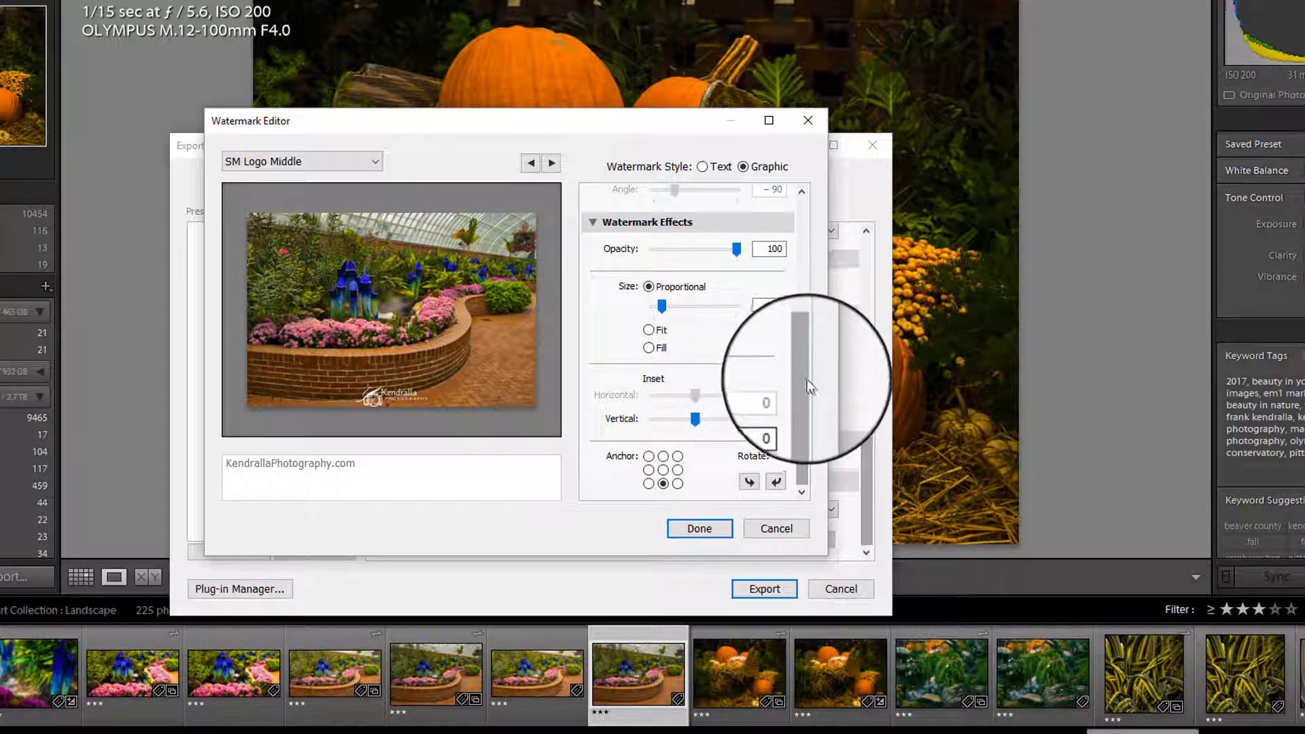
{"action": "left_click_drag", "start_coordinate": [806, 379], "coordinate": [803, 329]}
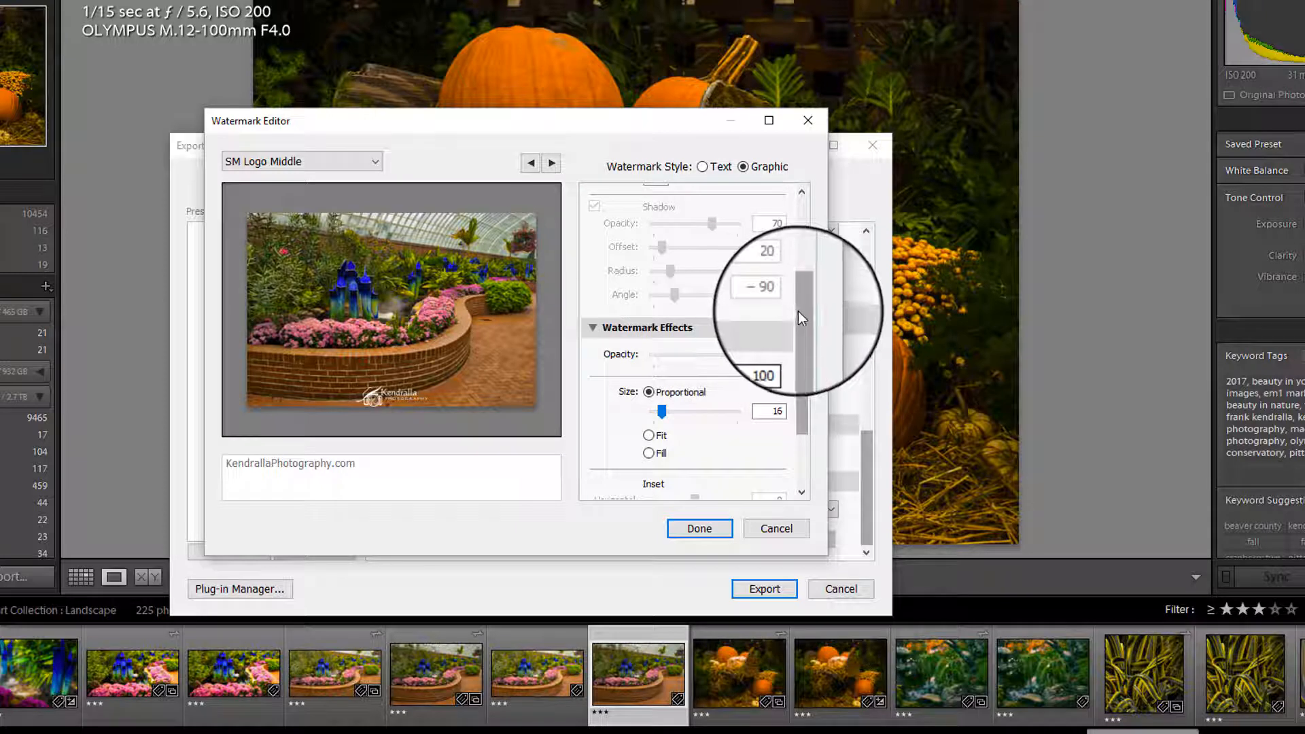
{"action": "left_click_drag", "start_coordinate": [798, 311], "coordinate": [797, 349]}
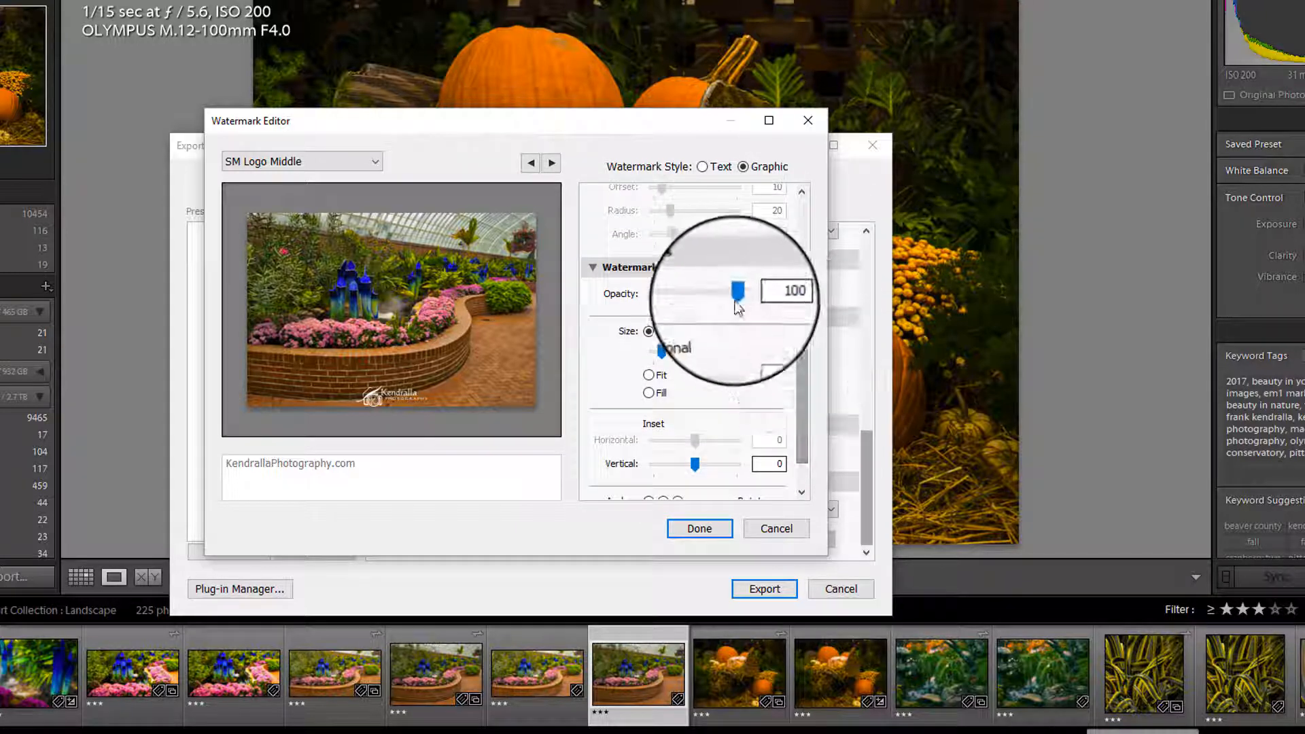
{"action": "mouse_move", "coordinate": [738, 299]}
{"action": "left_mouse_down"}
{"action": "mouse_move", "coordinate": [695, 305]}
{"action": "mouse_move", "coordinate": [740, 300]}
{"action": "mouse_move", "coordinate": [727, 301]}
{"action": "left_mouse_up"}
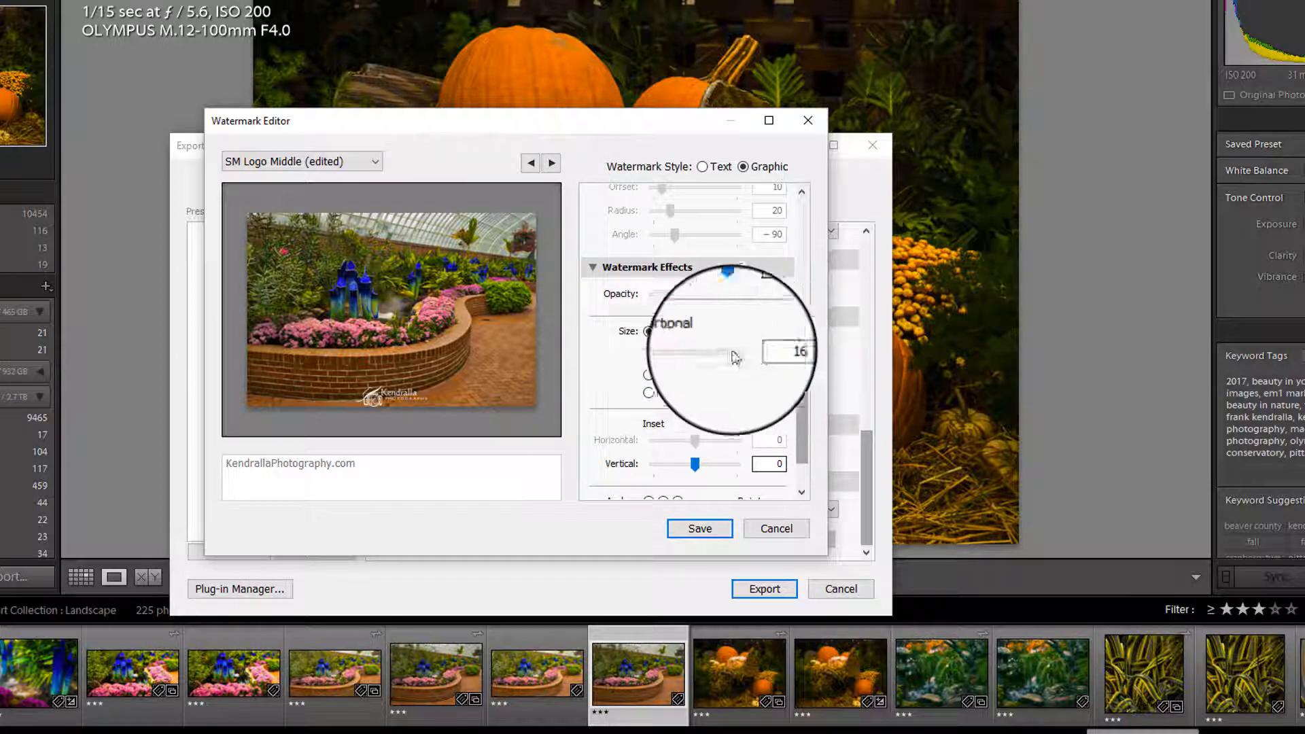
{"action": "mouse_move", "coordinate": [660, 353]}
{"action": "left_mouse_down"}
{"action": "mouse_move", "coordinate": [679, 353]}
{"action": "mouse_move", "coordinate": [661, 349]}
{"action": "left_mouse_up"}
{"action": "scroll", "coordinate": [661, 349], "scroll_direction": "down", "scroll_amount": 1}
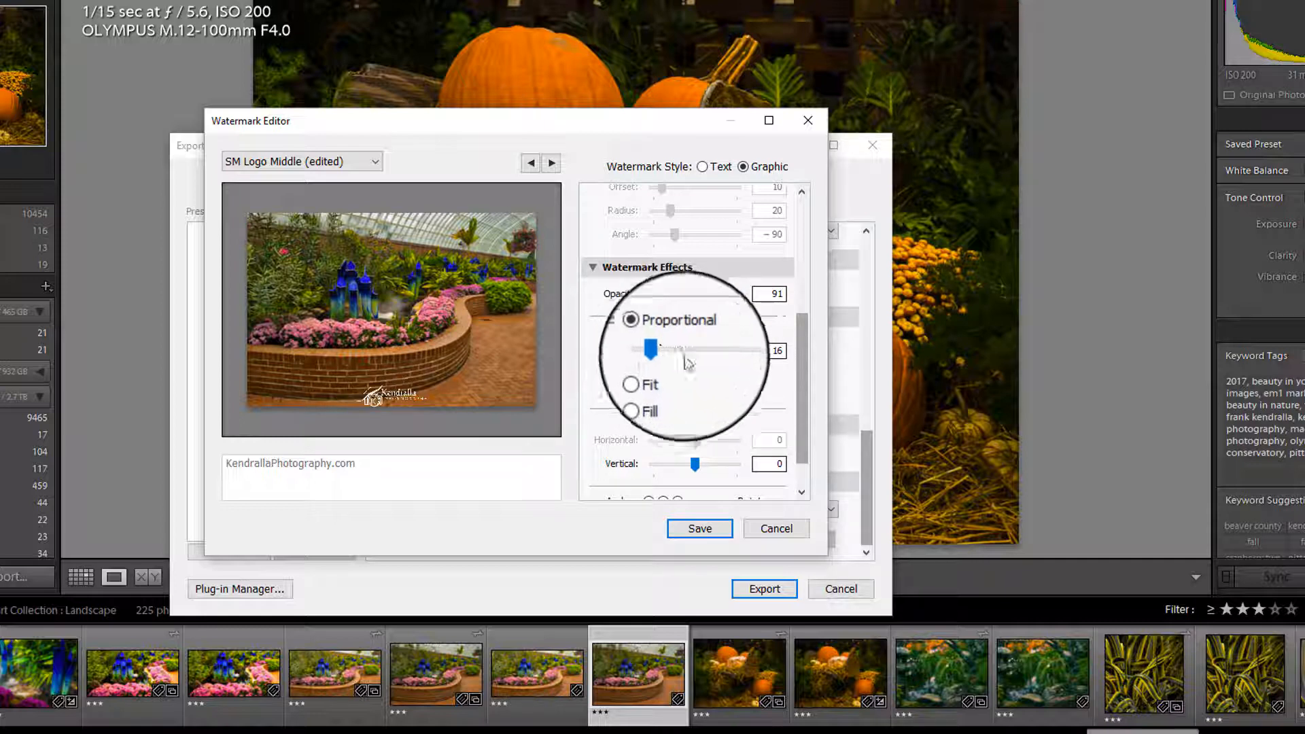
- Set the watermark's vertical inset to 4
{"action": "scroll", "coordinate": [807, 427], "scroll_direction": "down", "scroll_amount": 1}
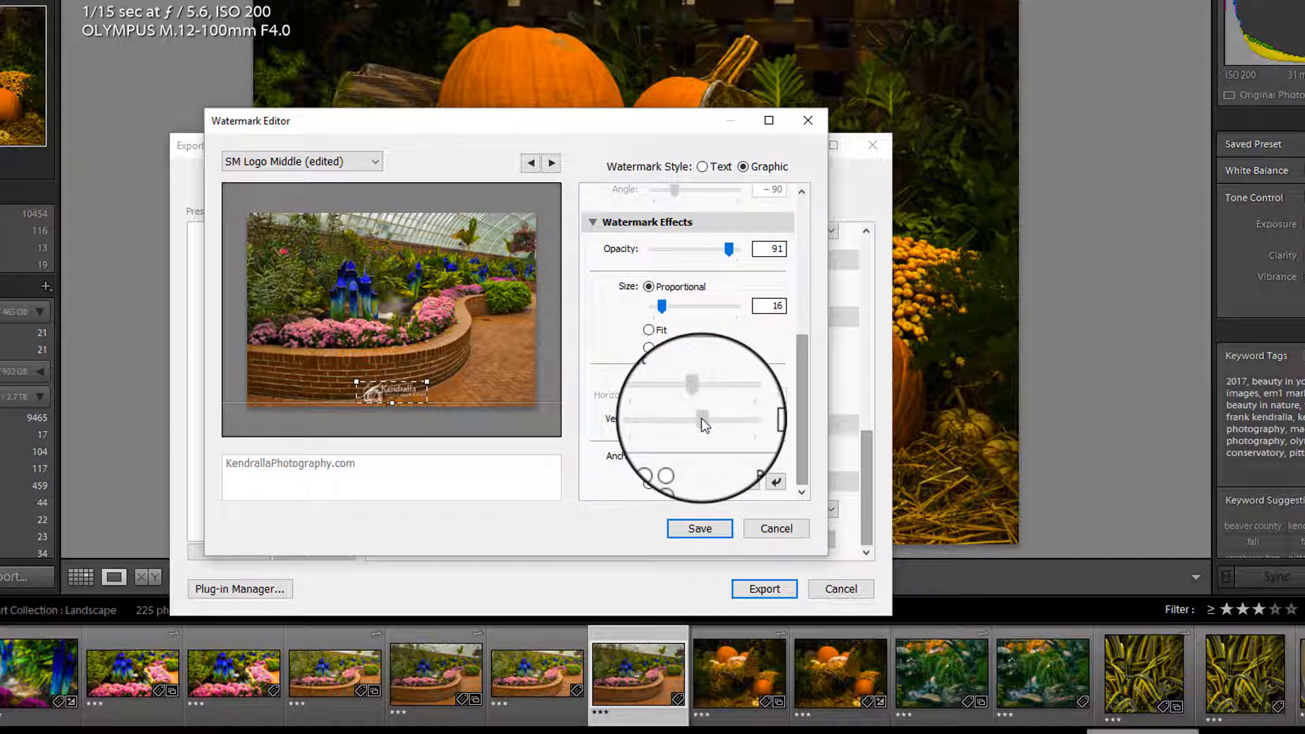
{"action": "left_click_drag", "start_coordinate": [702, 418], "coordinate": [705, 412]}
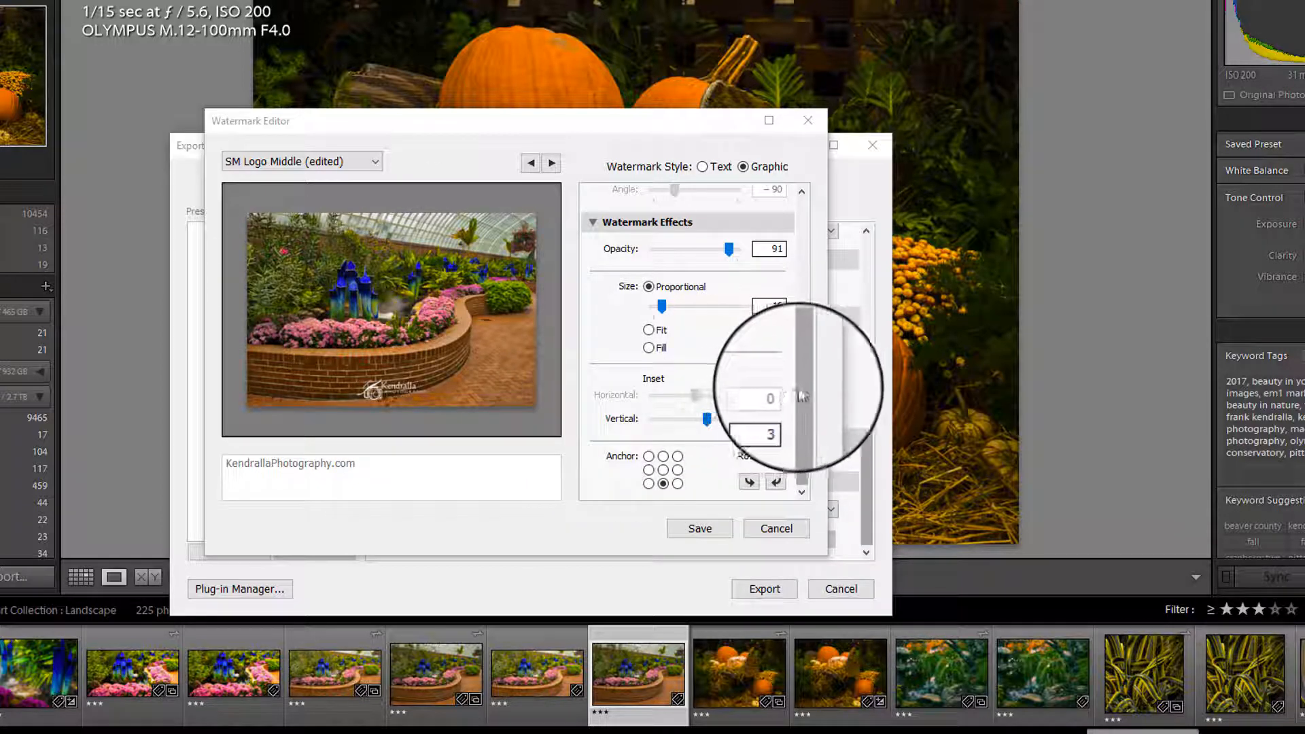
{"action": "left_click_drag", "start_coordinate": [801, 389], "coordinate": [802, 397]}
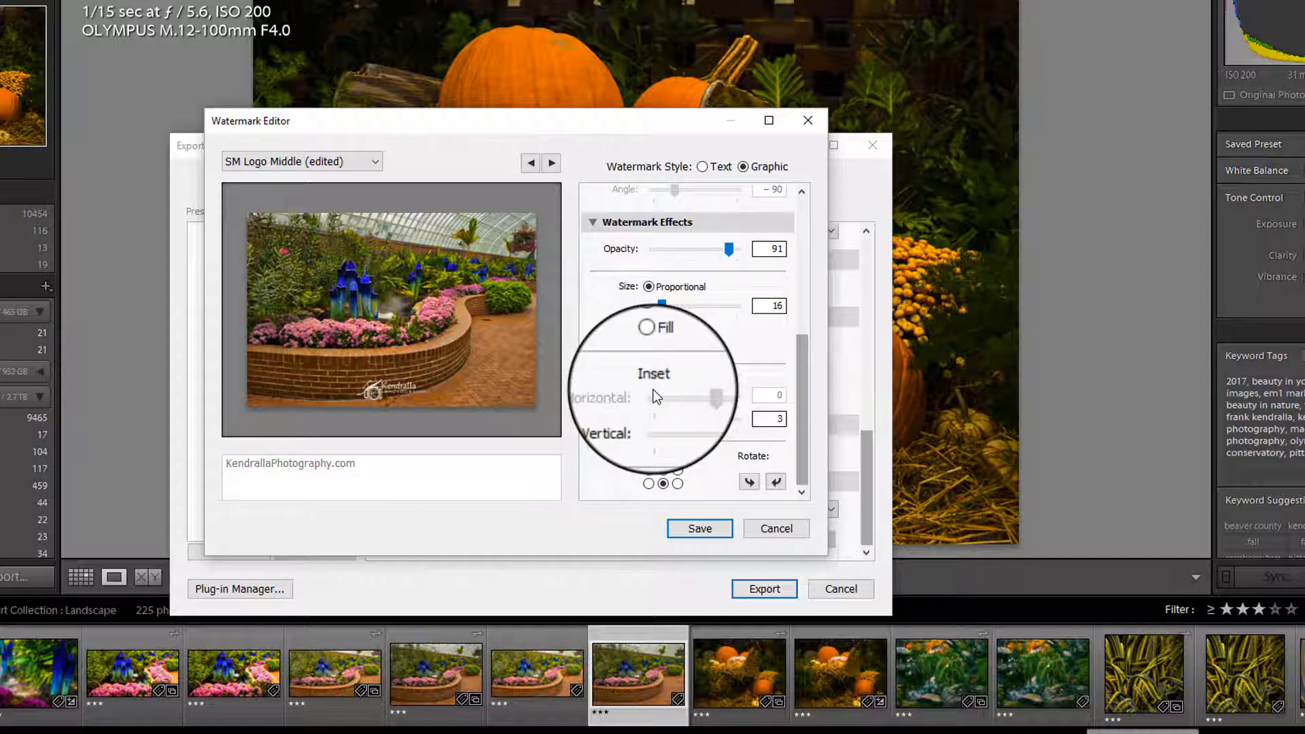
{"action": "left_click_drag", "start_coordinate": [708, 417], "coordinate": [711, 421]}
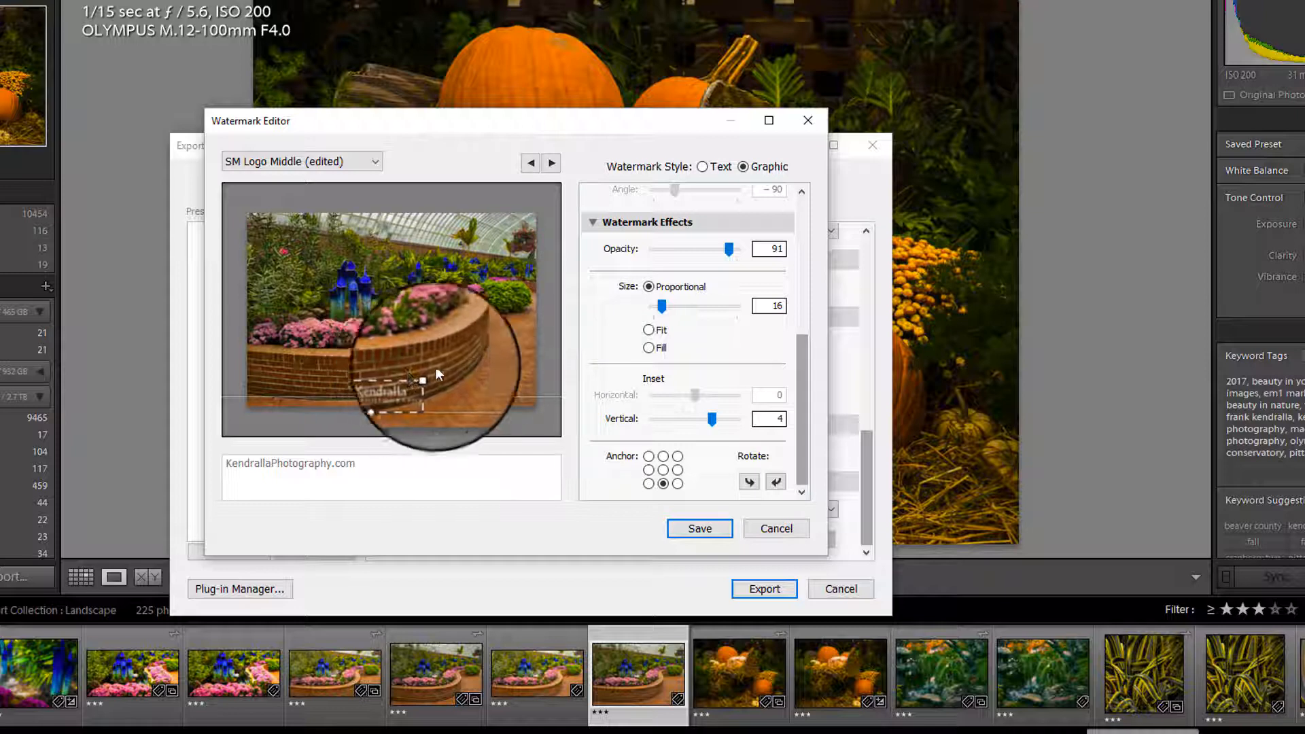
- Try the watermark at the center, top-center, bottom-right and bottom-left anchors, and return it to the bottom-center anchor
{"action": "left_click", "coordinate": [662, 470]}
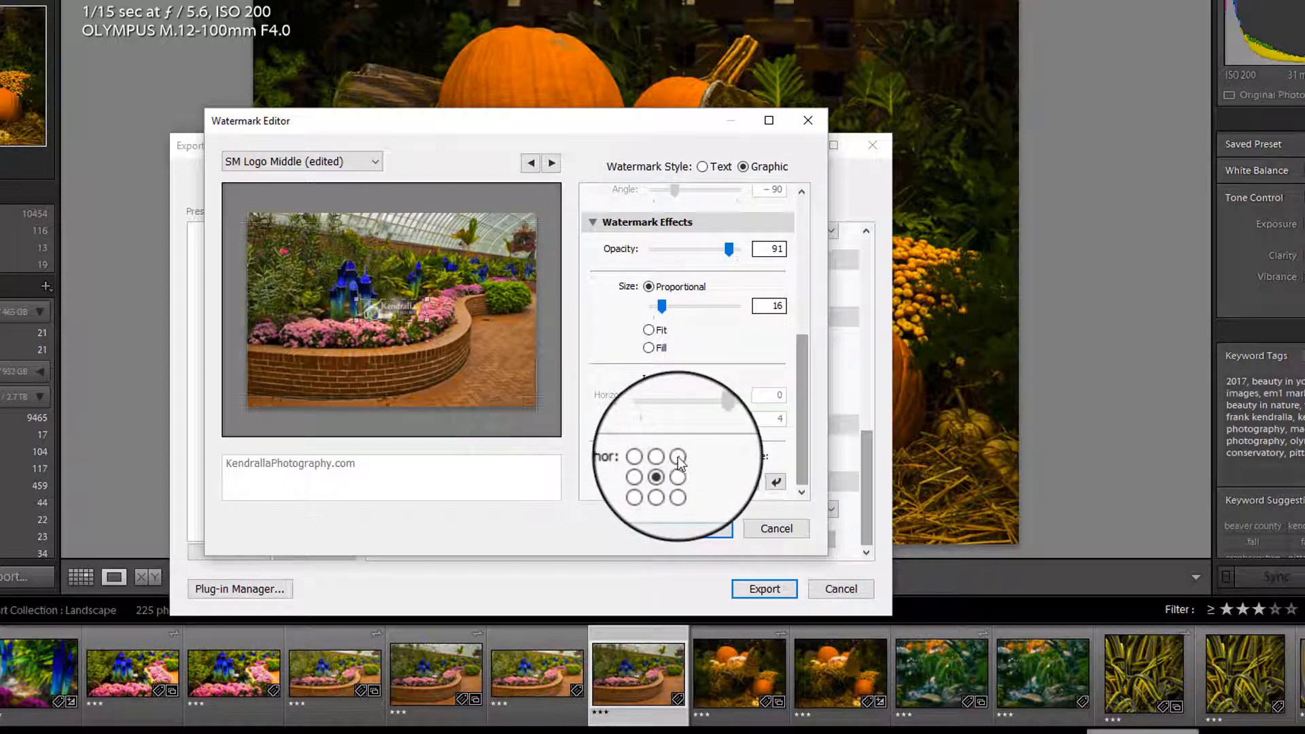
{"action": "left_click", "coordinate": [663, 457]}
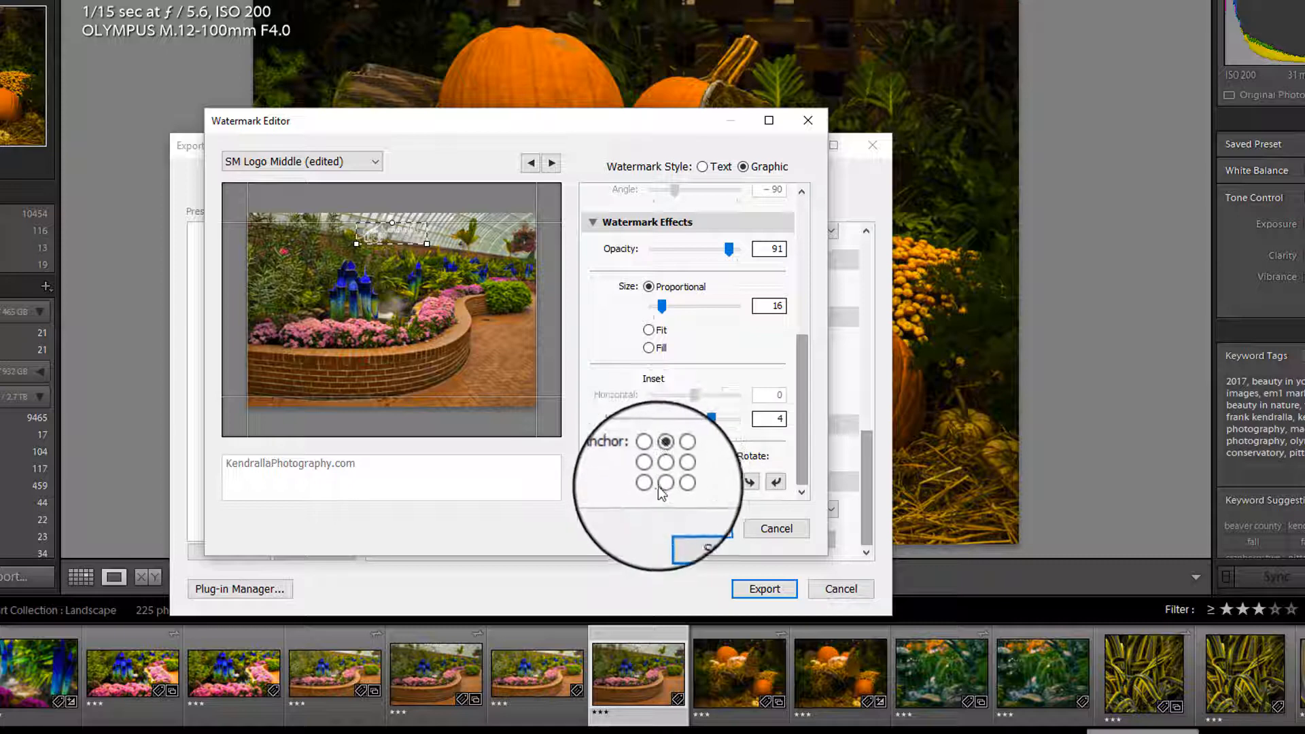
{"action": "left_click", "coordinate": [663, 483]}
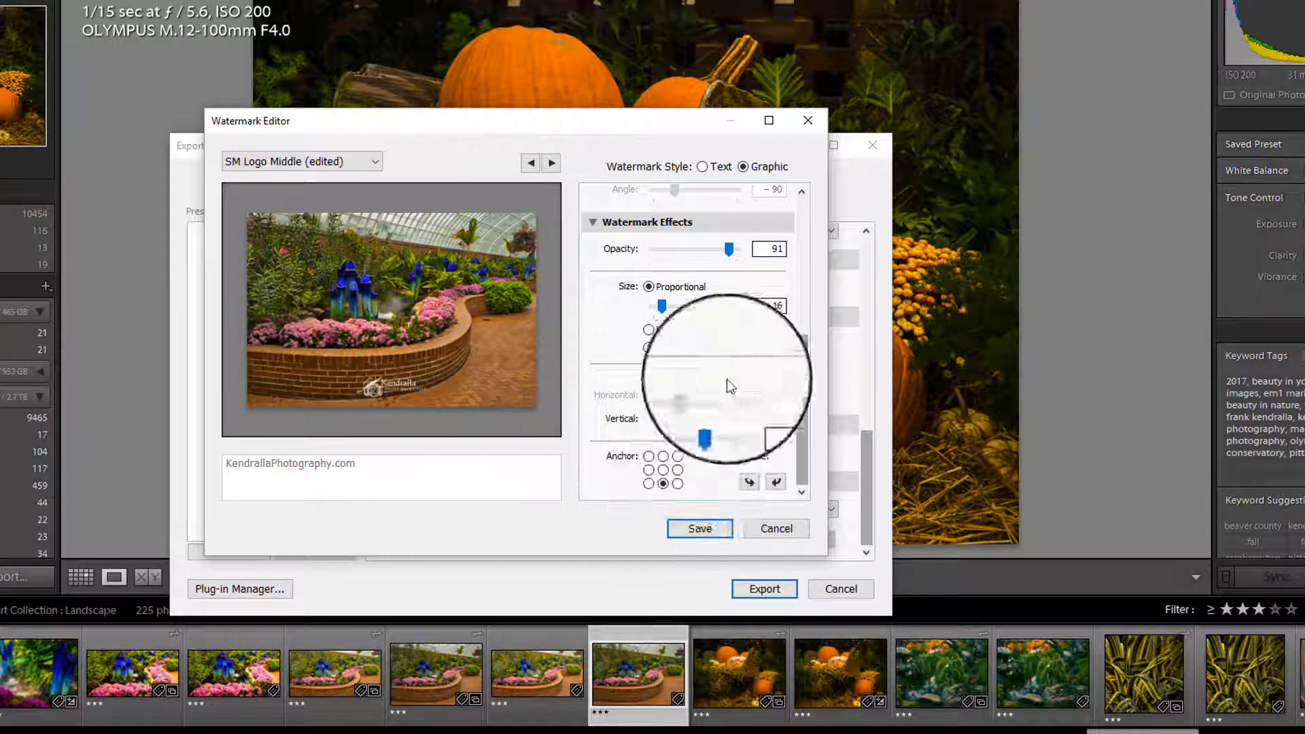
{"action": "left_click", "coordinate": [678, 484]}
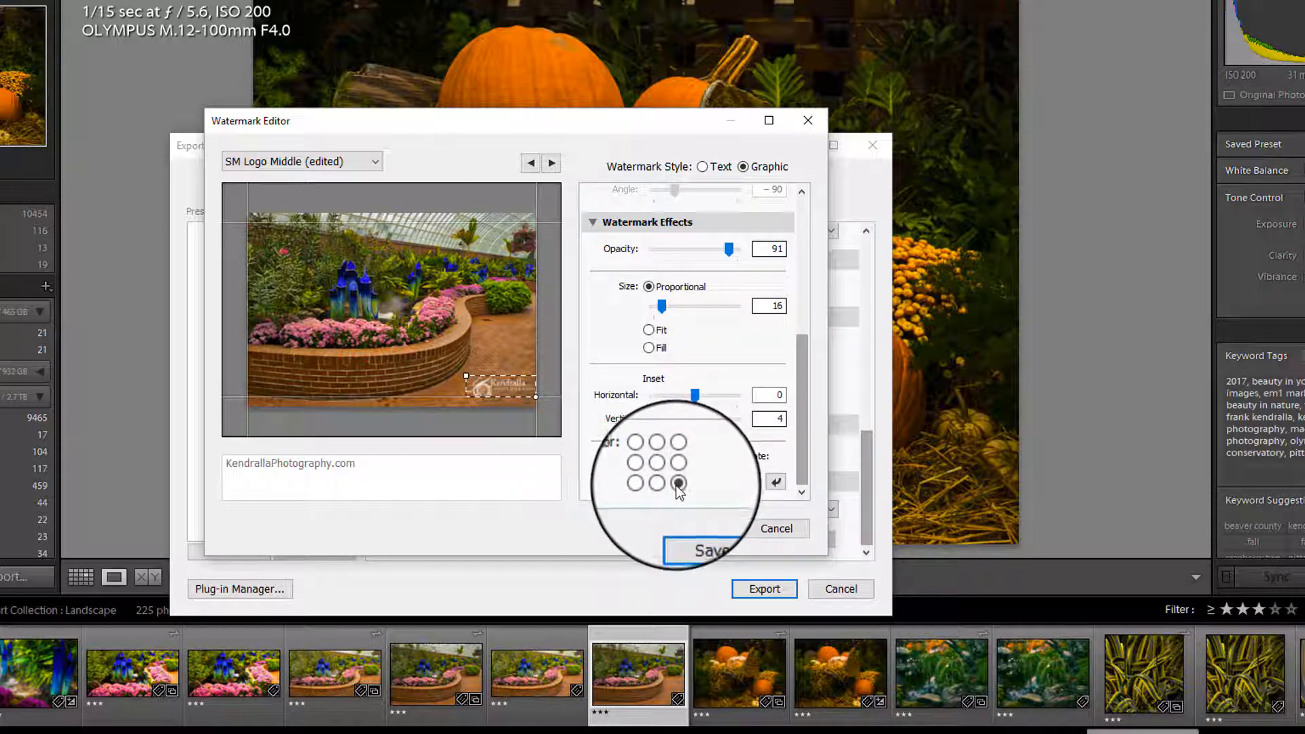
{"action": "left_click", "coordinate": [658, 484]}
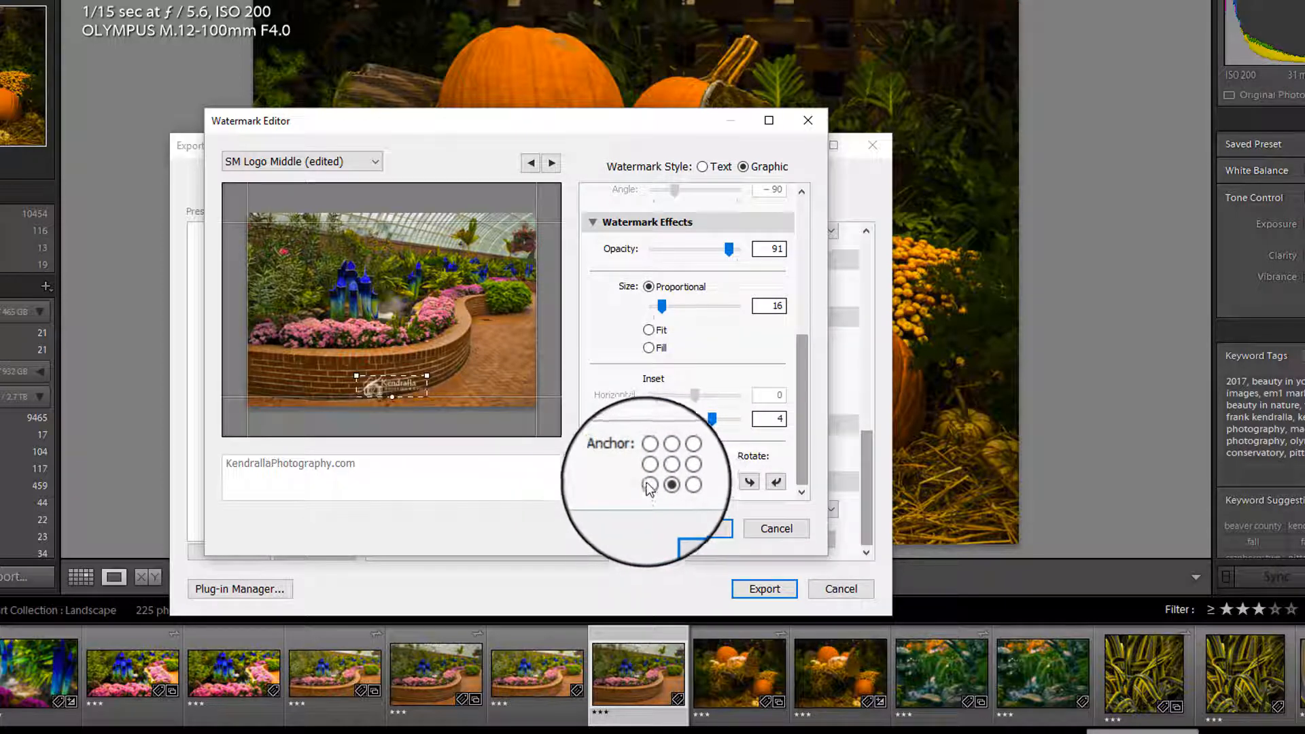
{"action": "left_click", "coordinate": [647, 485]}
{"action": "left_click", "coordinate": [667, 484]}
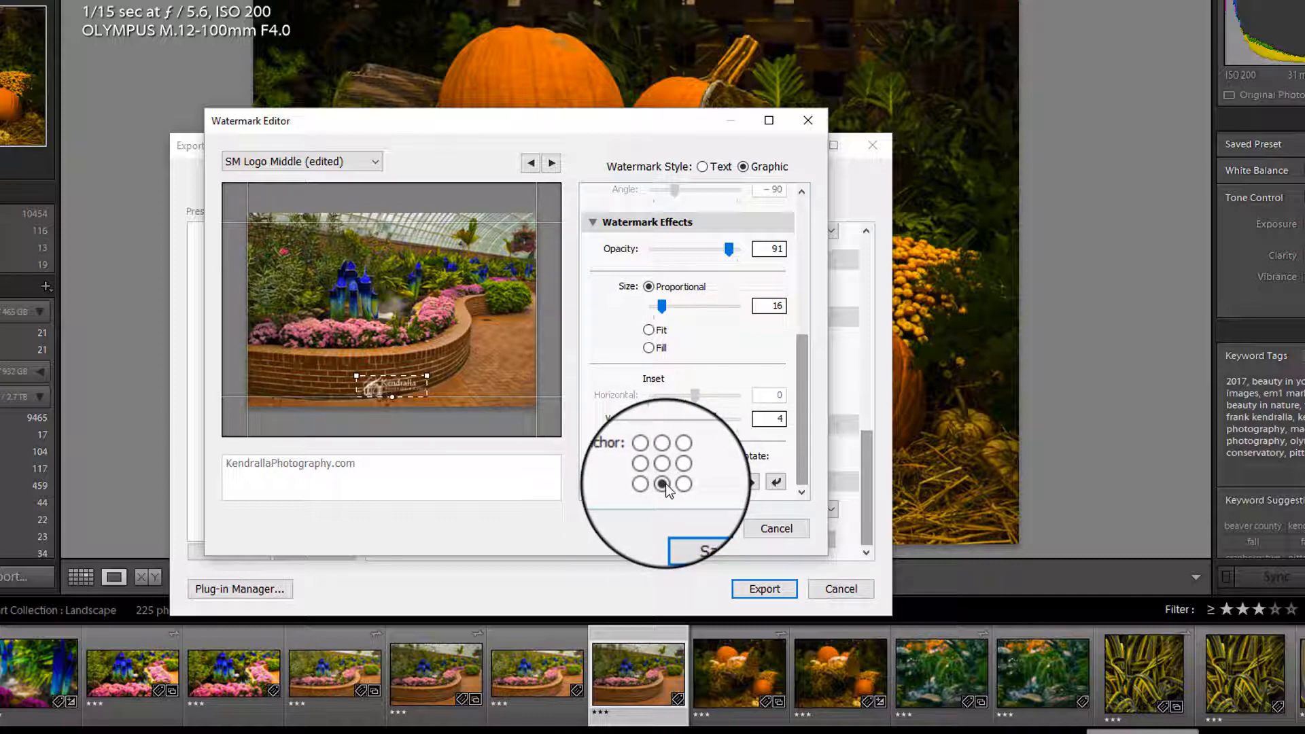
- Try the logo watermark at the bottom-left and bottom-right anchors, set its horizontal inset to 4, and return it to bottom-center
{"action": "left_click", "coordinate": [648, 485]}
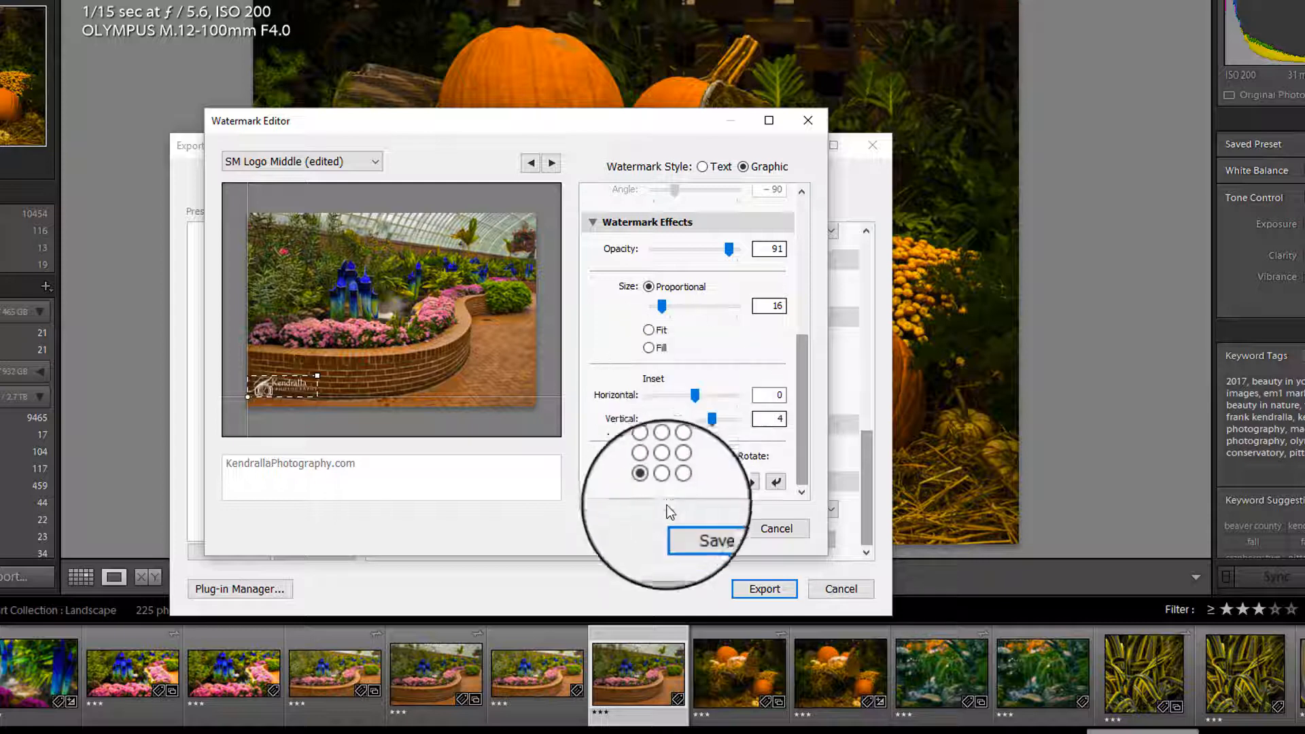
{"action": "left_click", "coordinate": [665, 488]}
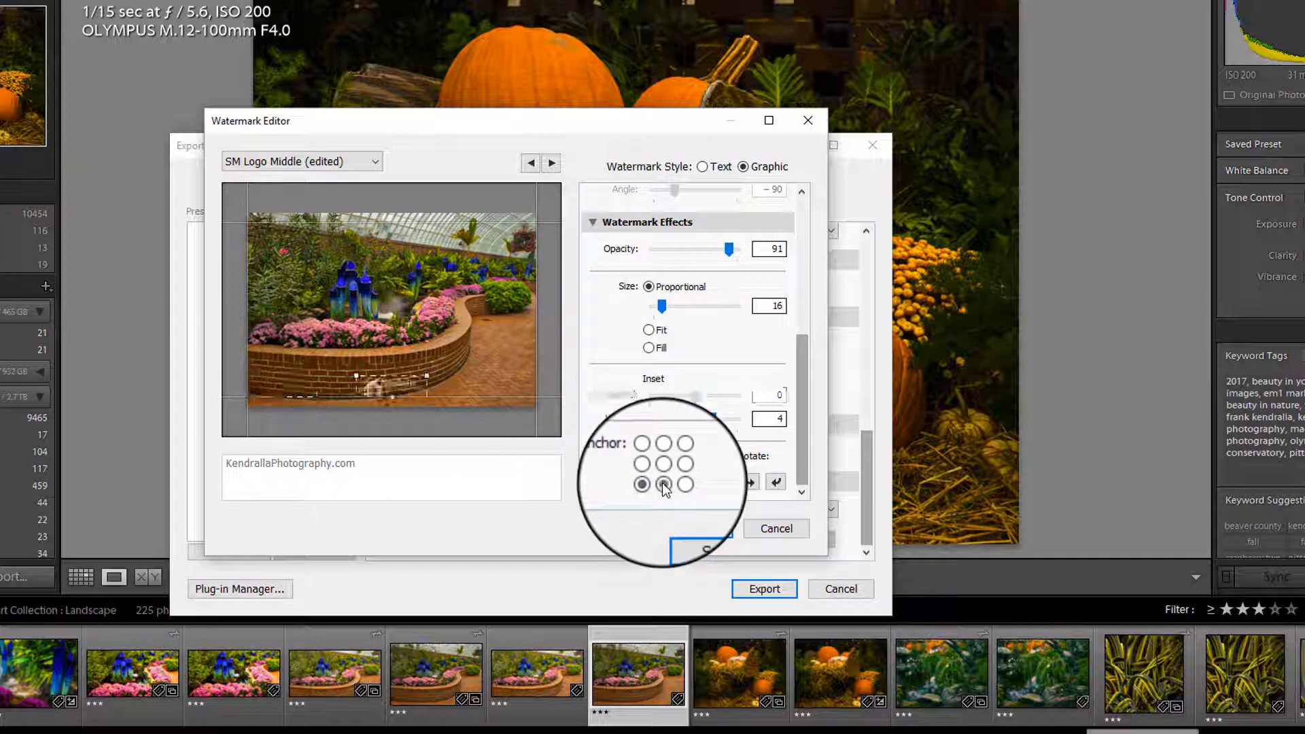
{"action": "left_click", "coordinate": [649, 486]}
{"action": "left_click", "coordinate": [677, 484]}
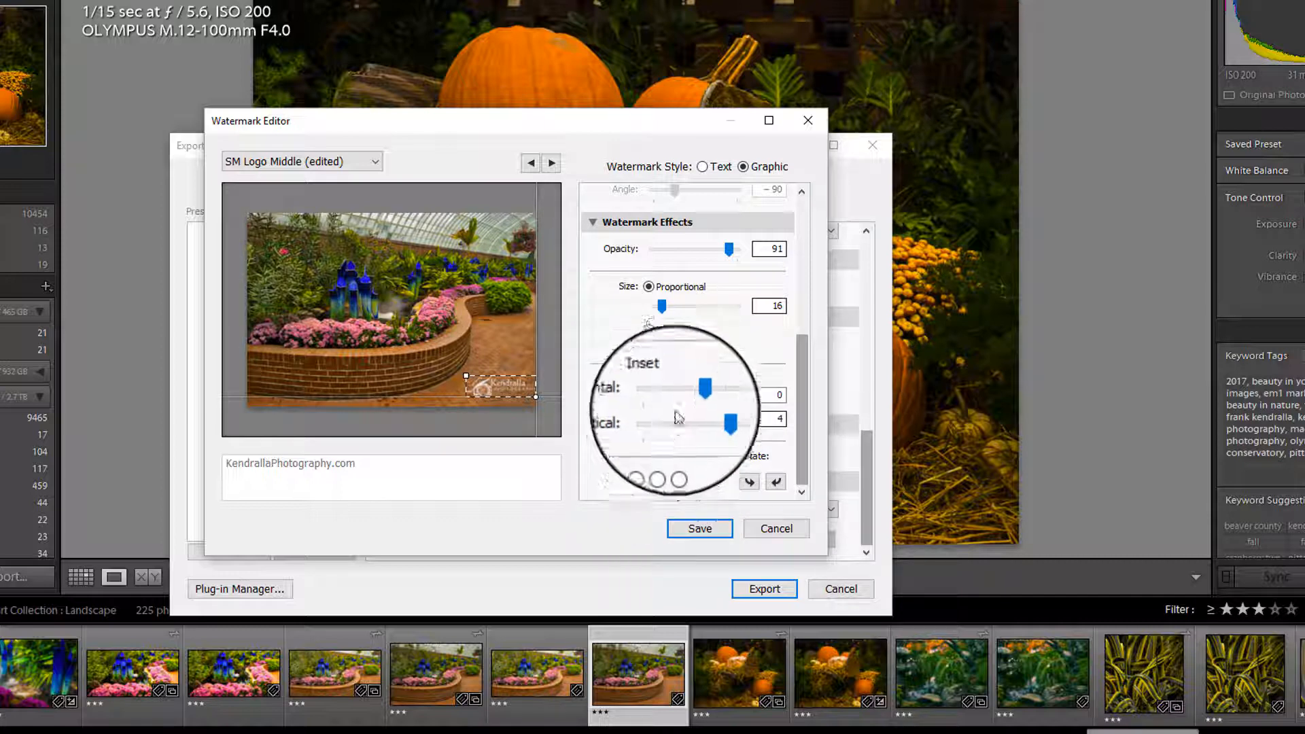
{"action": "left_click_drag", "start_coordinate": [694, 397], "coordinate": [708, 397]}
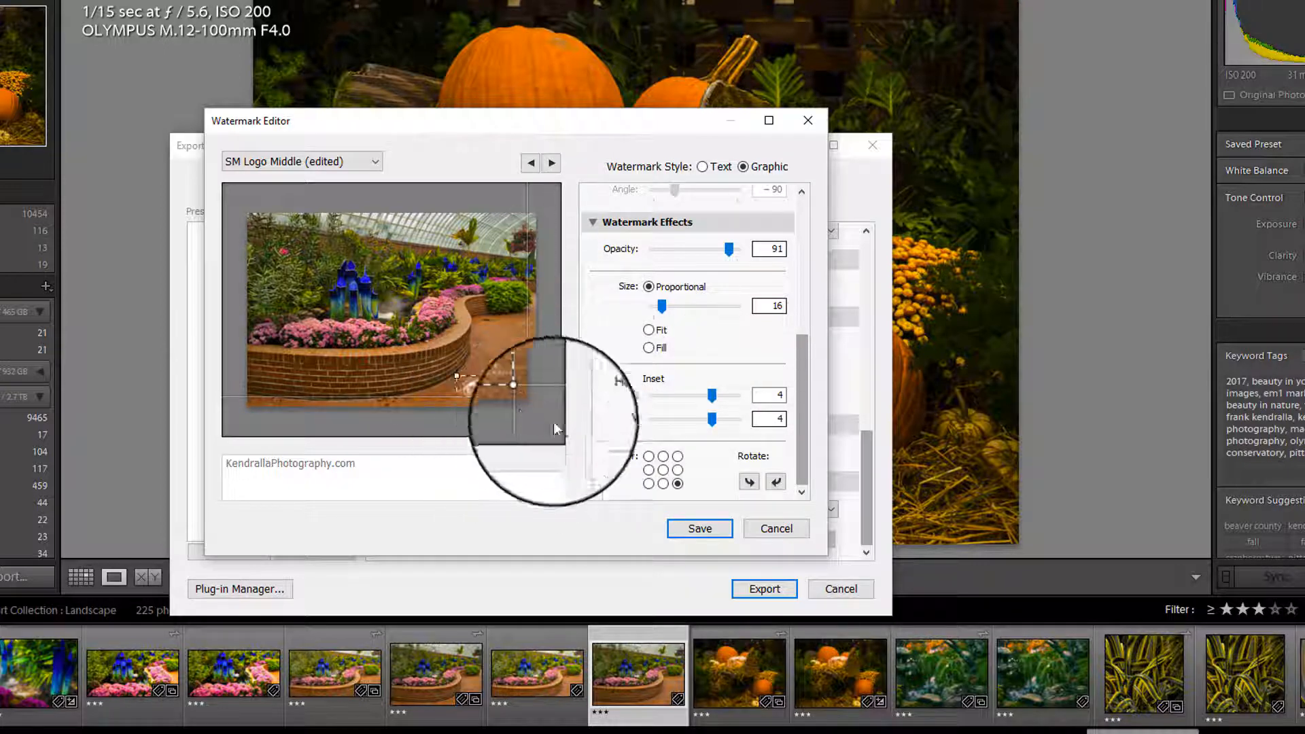
{"action": "left_click", "coordinate": [664, 485]}
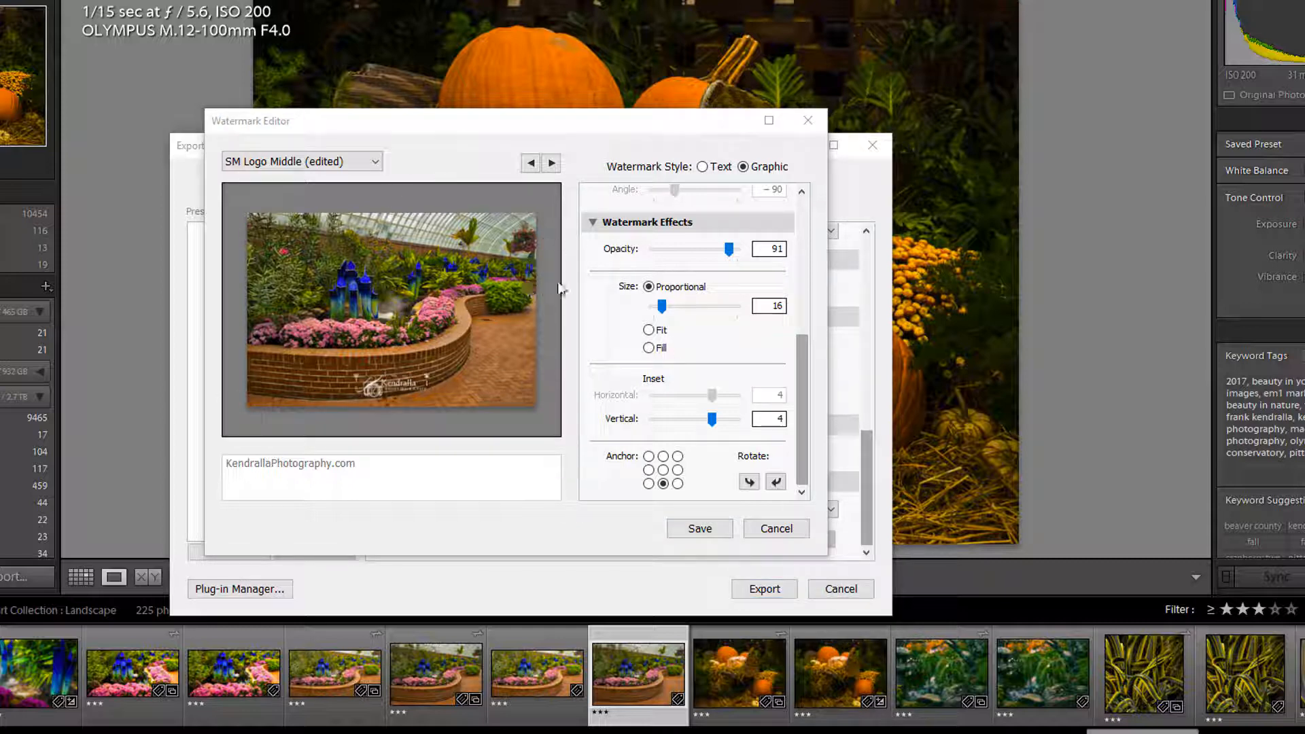
- Update the SM Logo Middle watermark preset with the current settings and finish editing it
{"action": "left_click", "coordinate": [369, 162]}
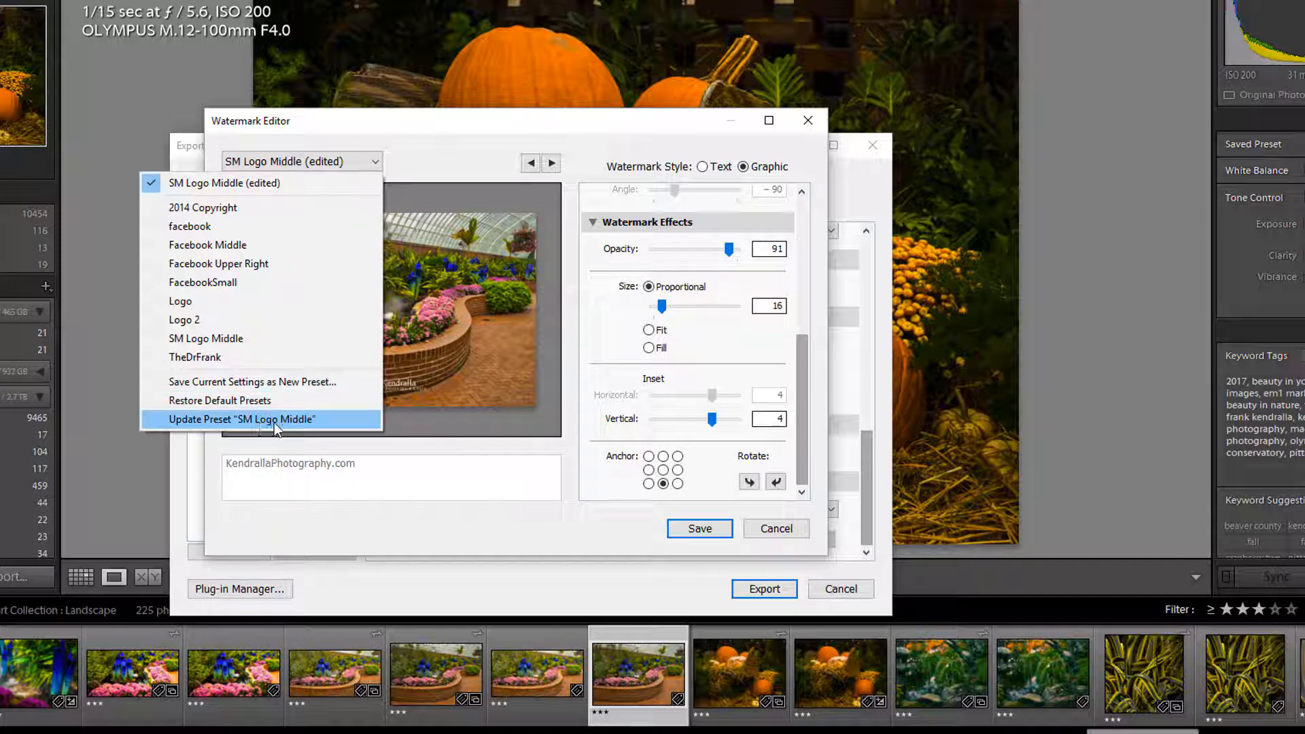
{"action": "left_click", "coordinate": [300, 419]}
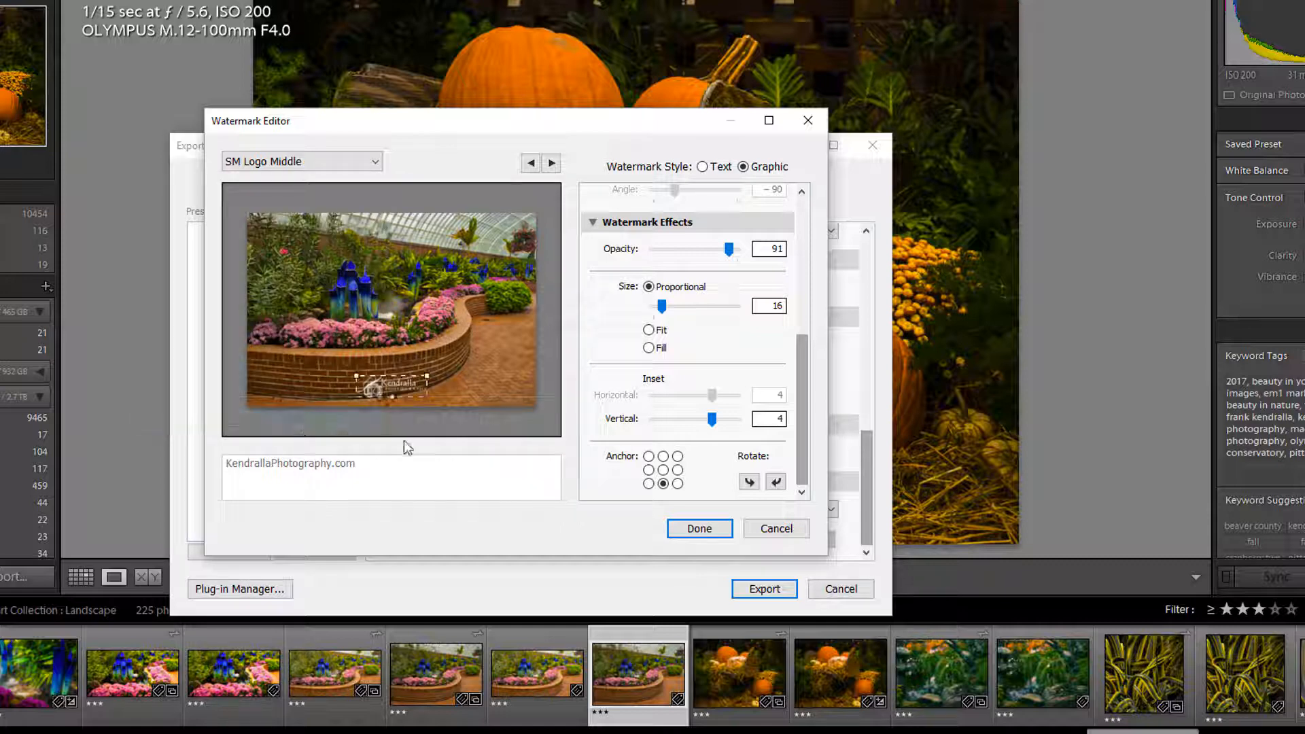
{"action": "left_click", "coordinate": [701, 529]}
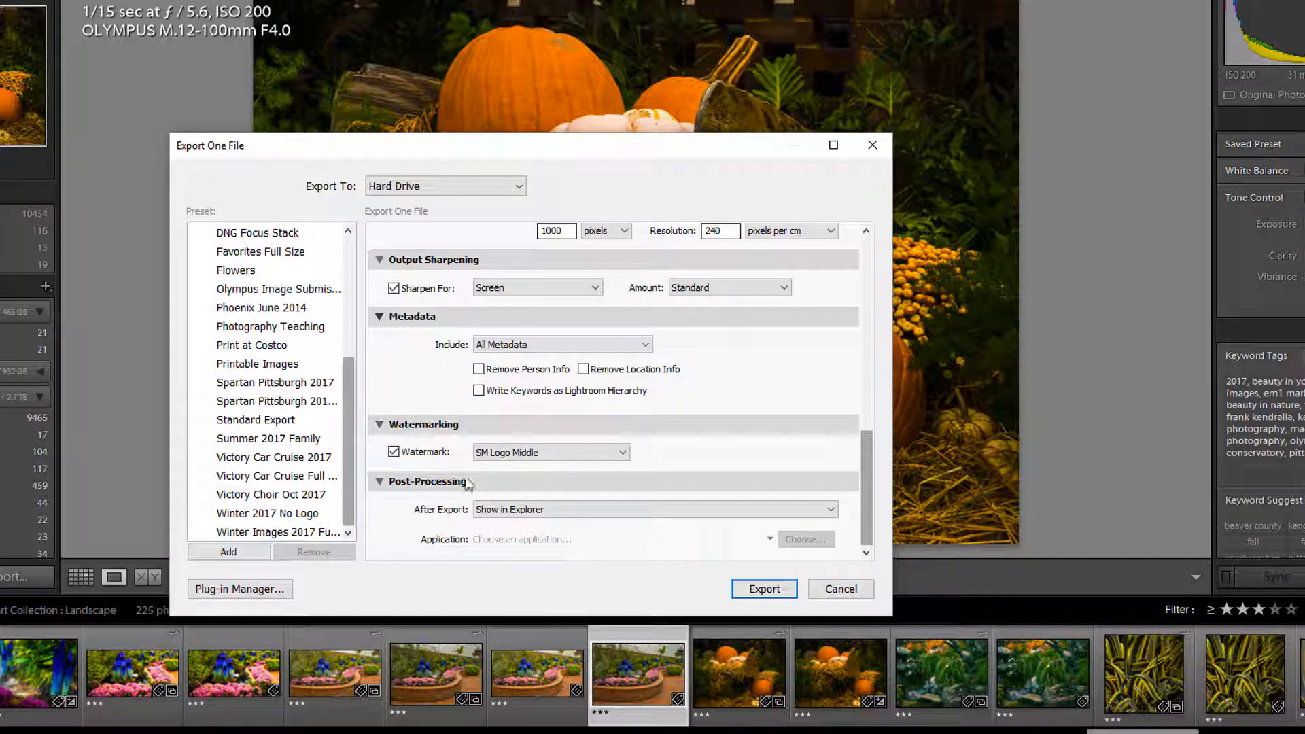
{"action": "left_click", "coordinate": [612, 453]}
{"action": "left_click", "coordinate": [531, 671]}
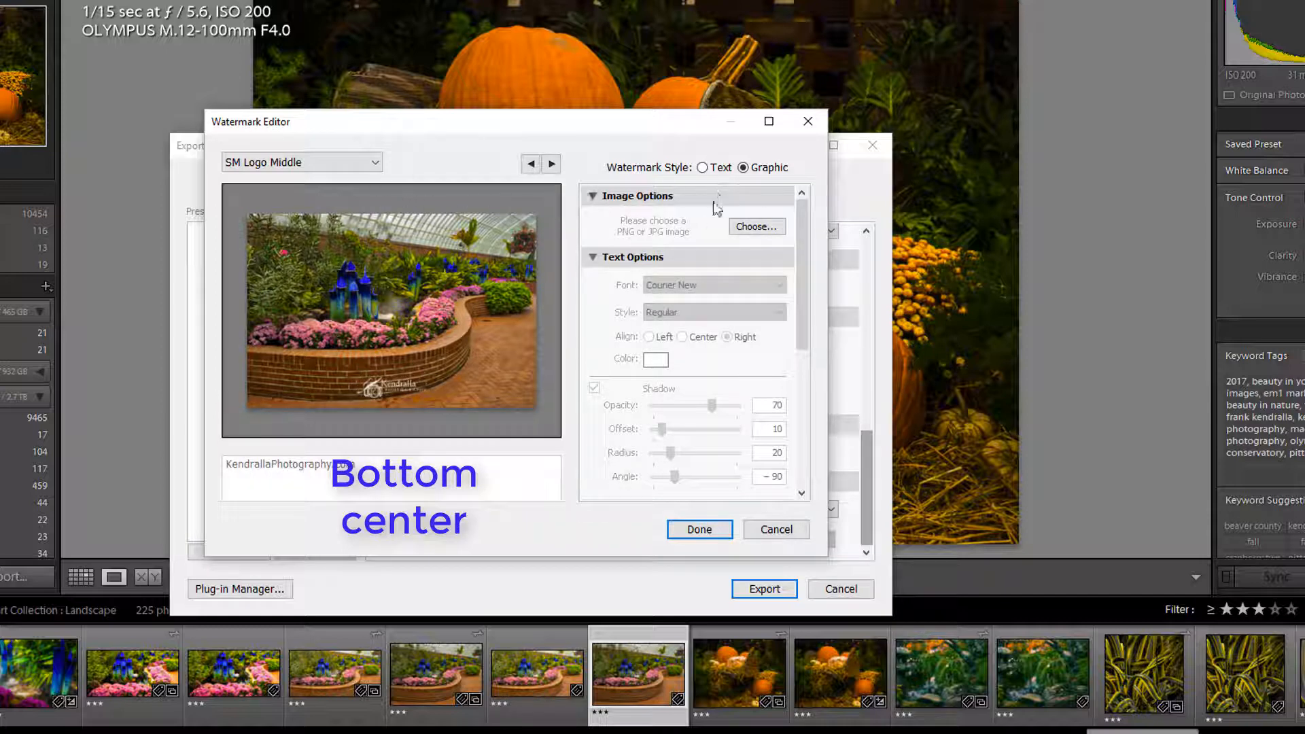
{"action": "left_click", "coordinate": [777, 529]}
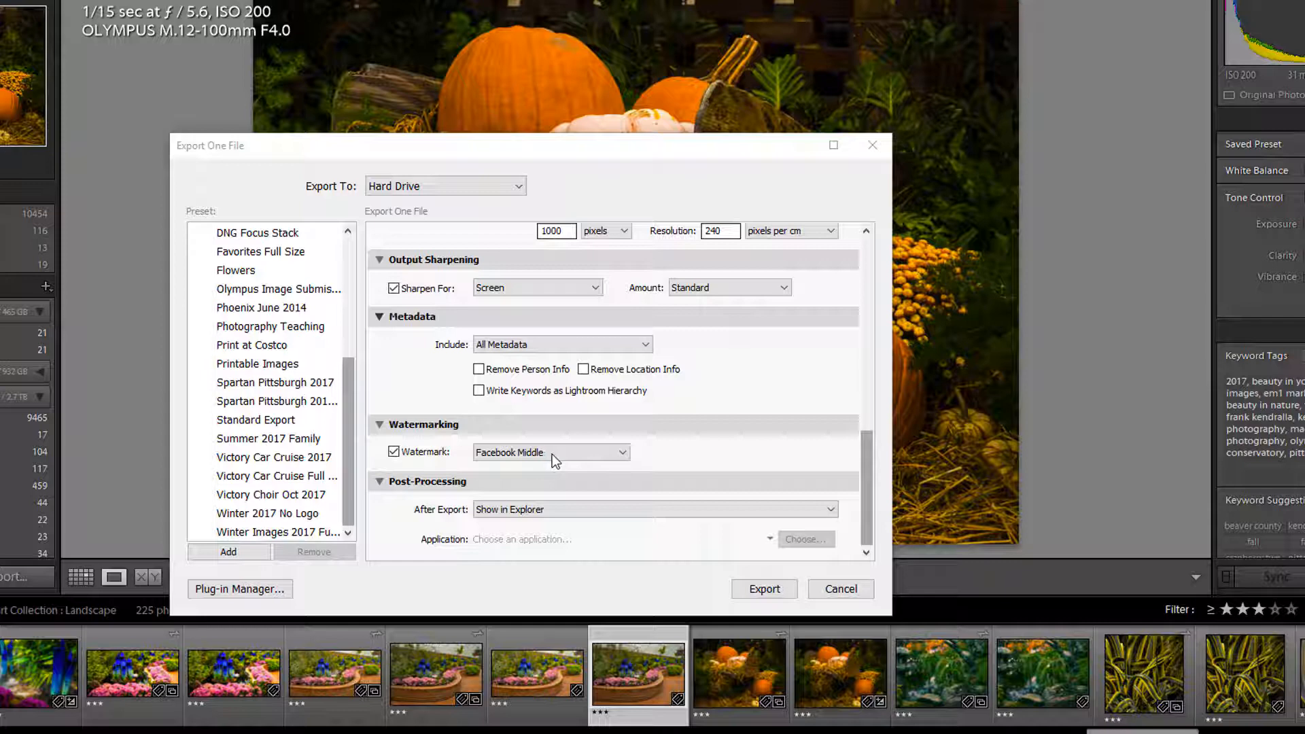
- Open the Facebook Middle text watermark for editing in the Watermark Editor
{"action": "left_click", "coordinate": [553, 455]}
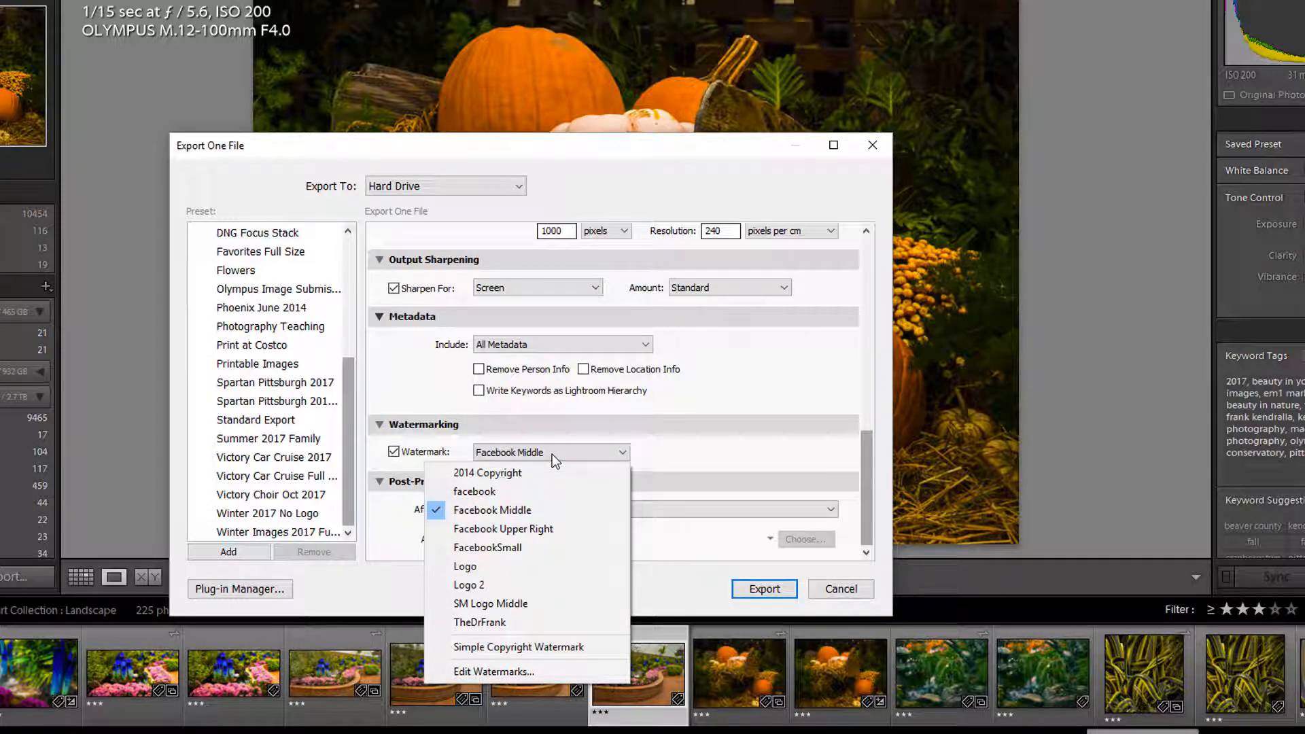
{"action": "left_click", "coordinate": [500, 671]}
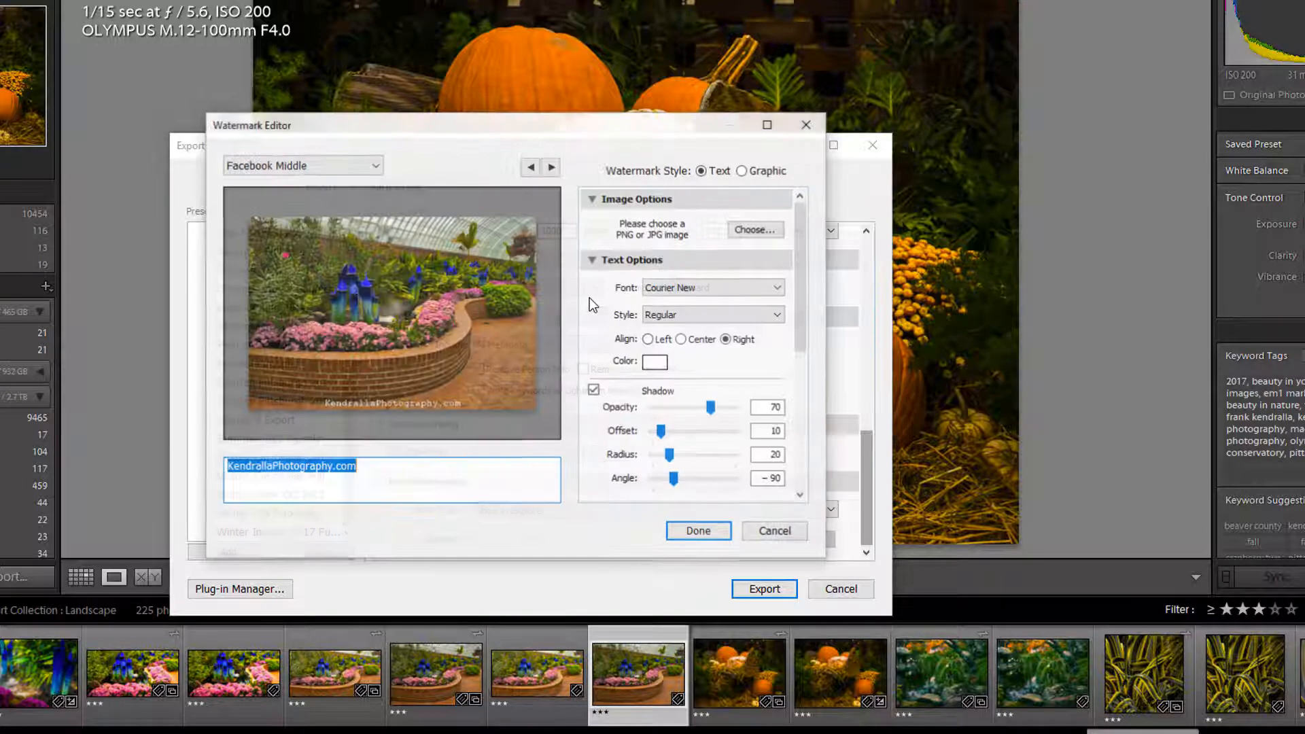
{"action": "left_click_drag", "start_coordinate": [475, 133], "coordinate": [469, 153]}
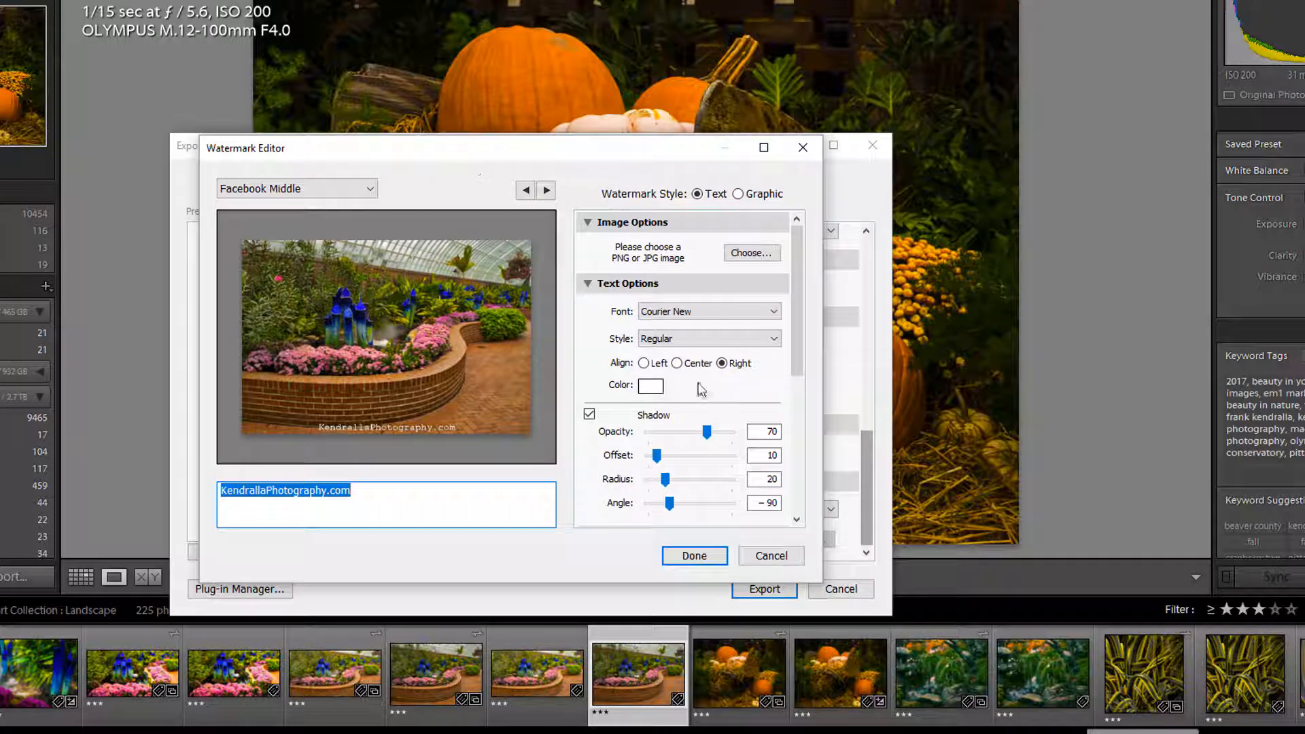
{"action": "left_click", "coordinate": [221, 493]}
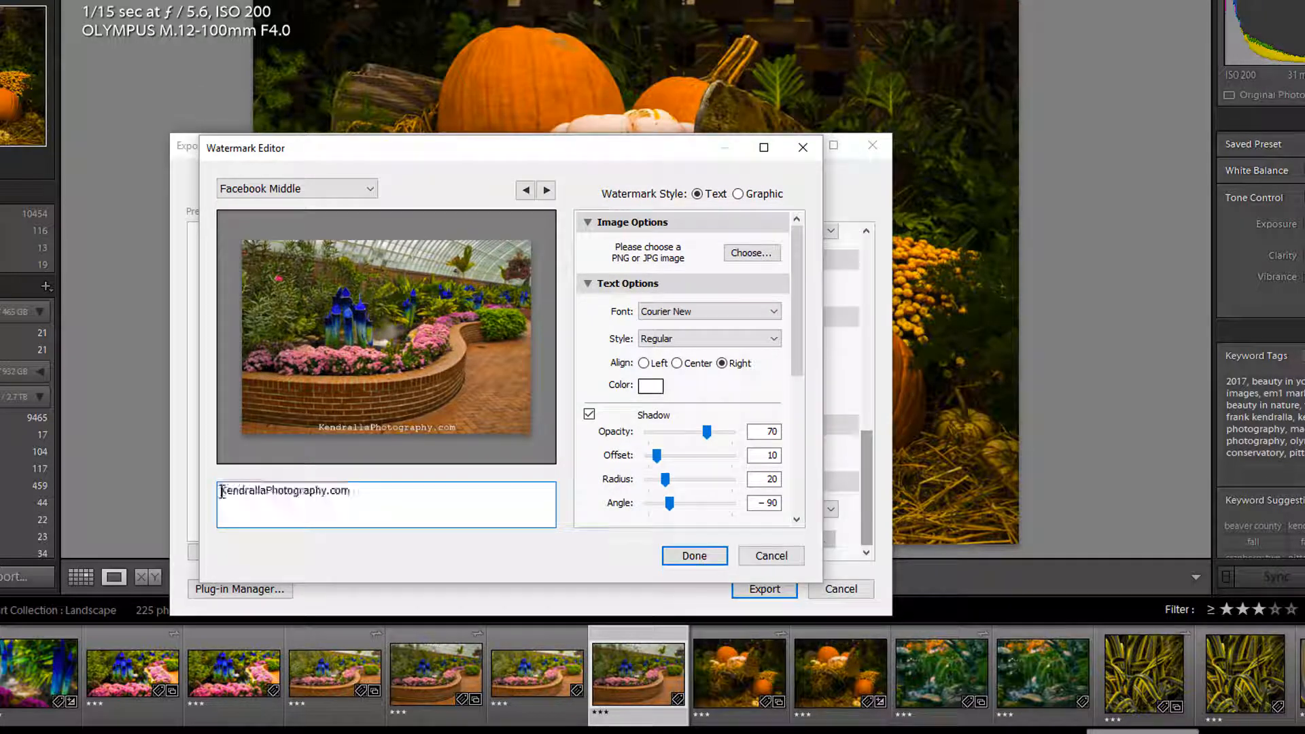
{"action": "type", "text": "www."}
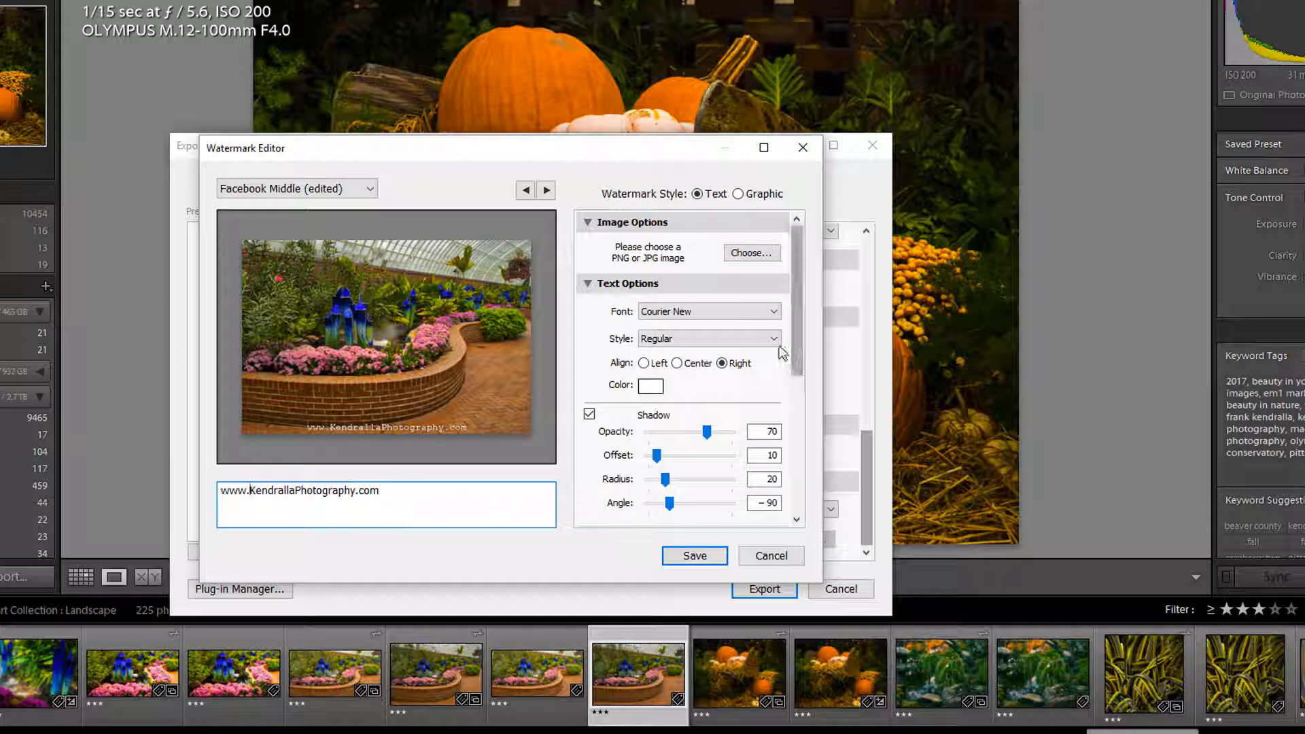
{"action": "left_click", "coordinate": [771, 318]}
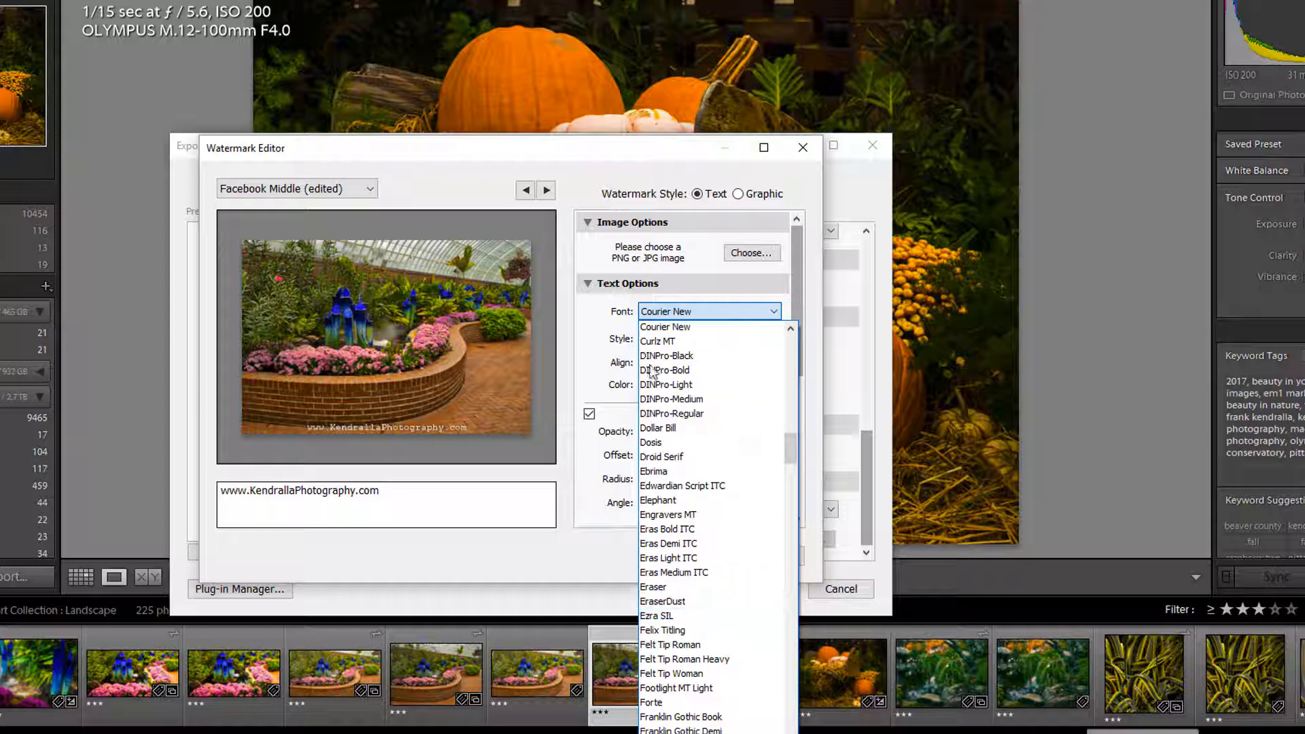
{"action": "left_click", "coordinate": [680, 327]}
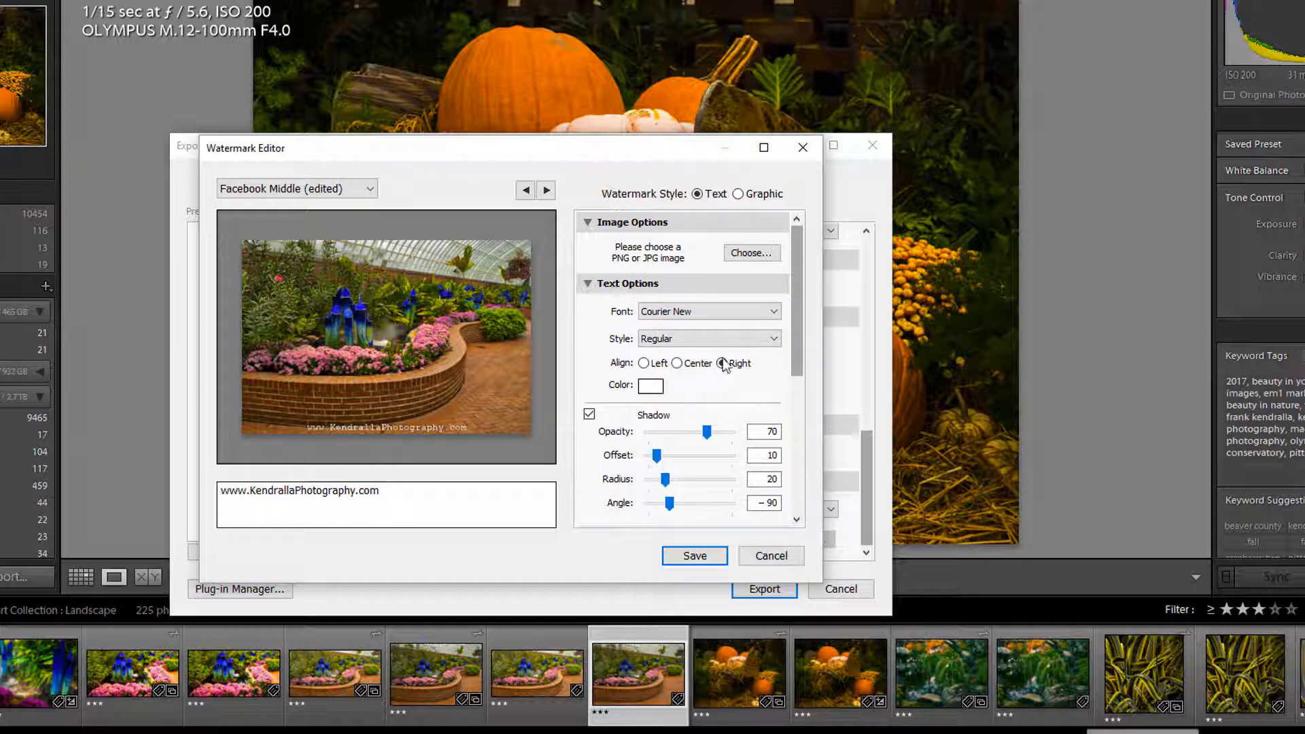
- Try near-black and gray as the watermark's text color and return it to white
{"action": "left_click_drag", "start_coordinate": [801, 340], "coordinate": [801, 370]}
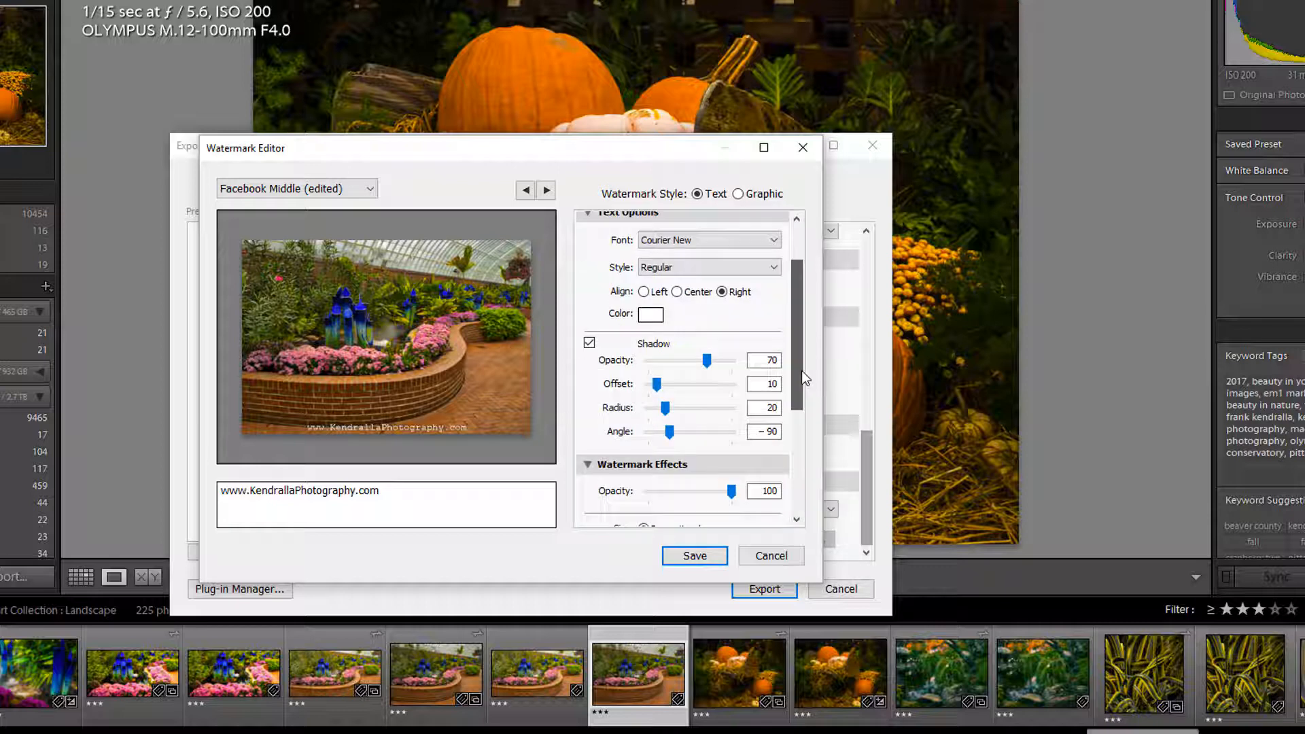
{"action": "left_click", "coordinate": [650, 314]}
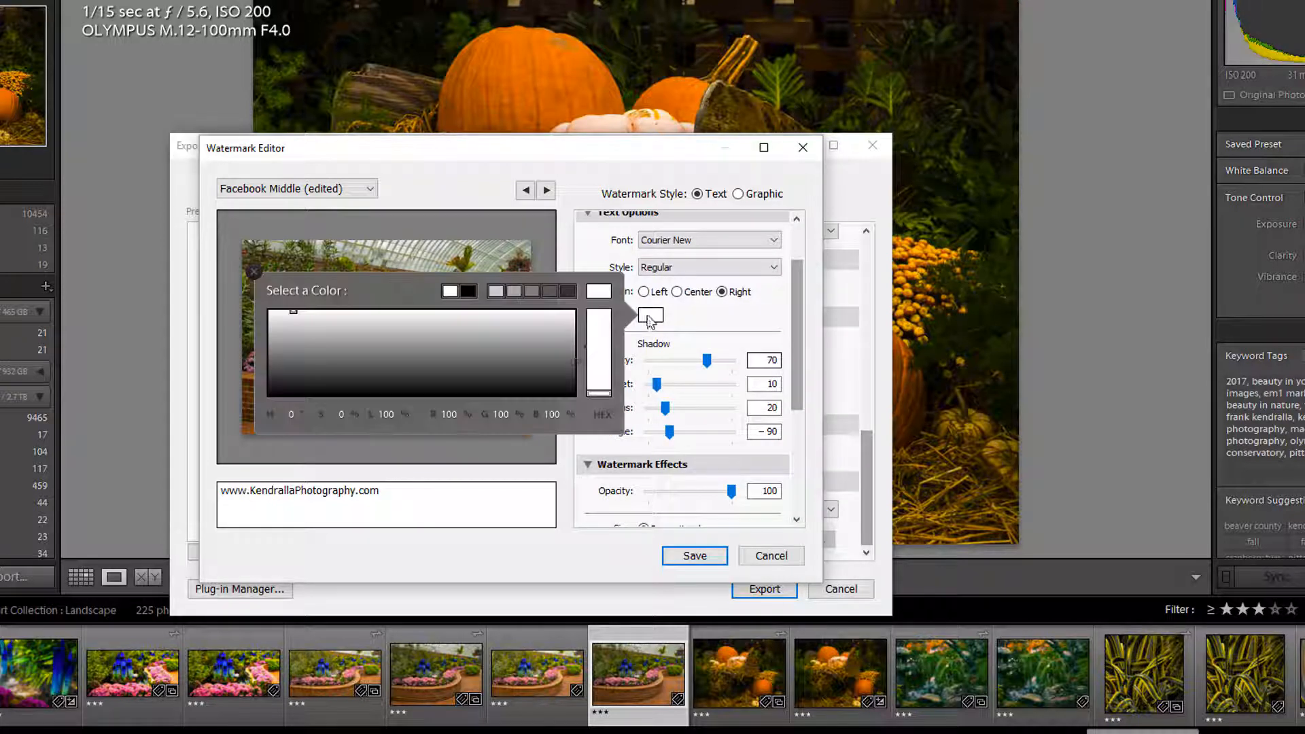
{"action": "left_click", "coordinate": [529, 386]}
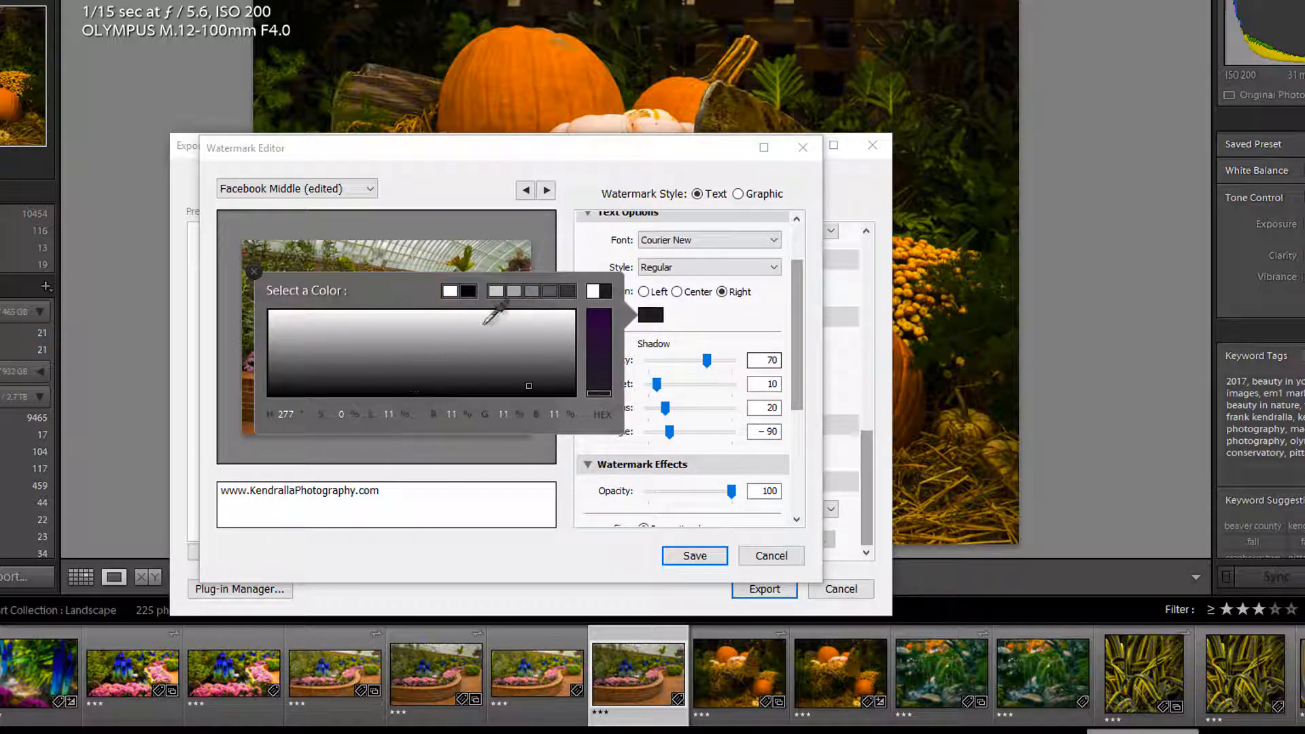
{"action": "left_click", "coordinate": [515, 293]}
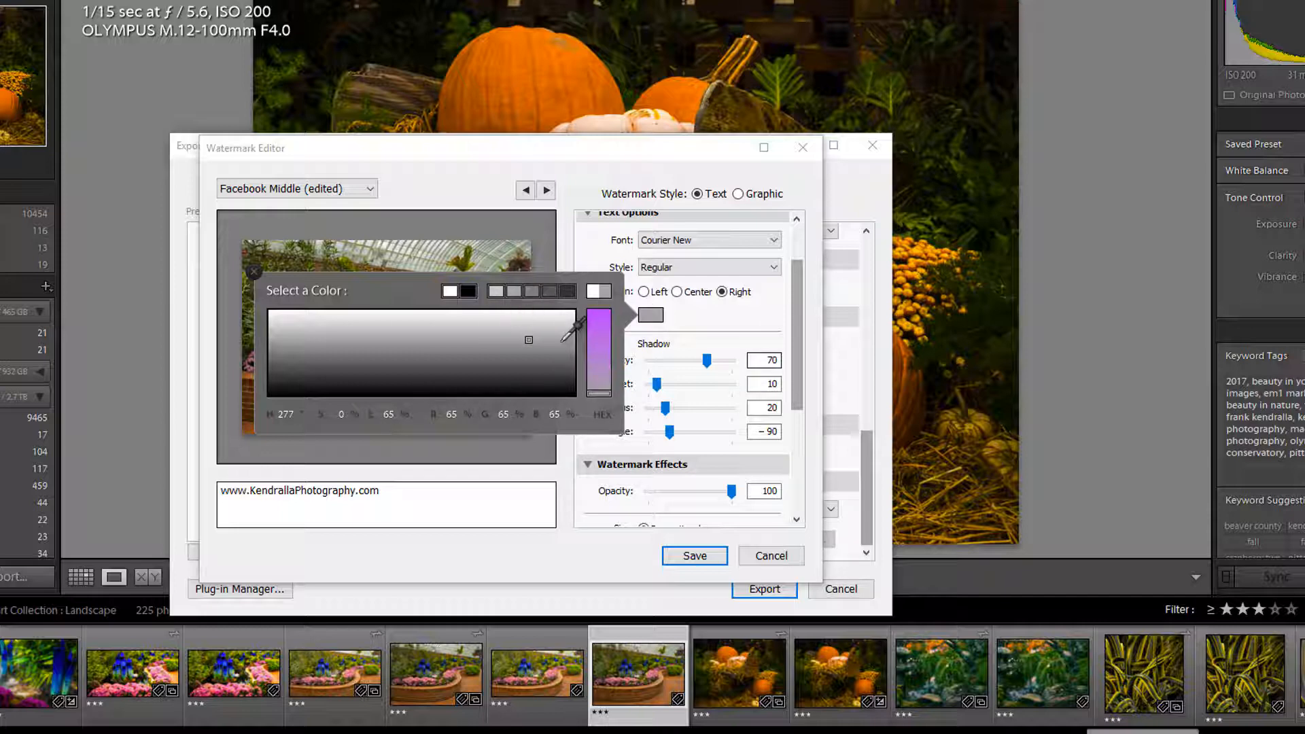
{"action": "left_click", "coordinate": [450, 291]}
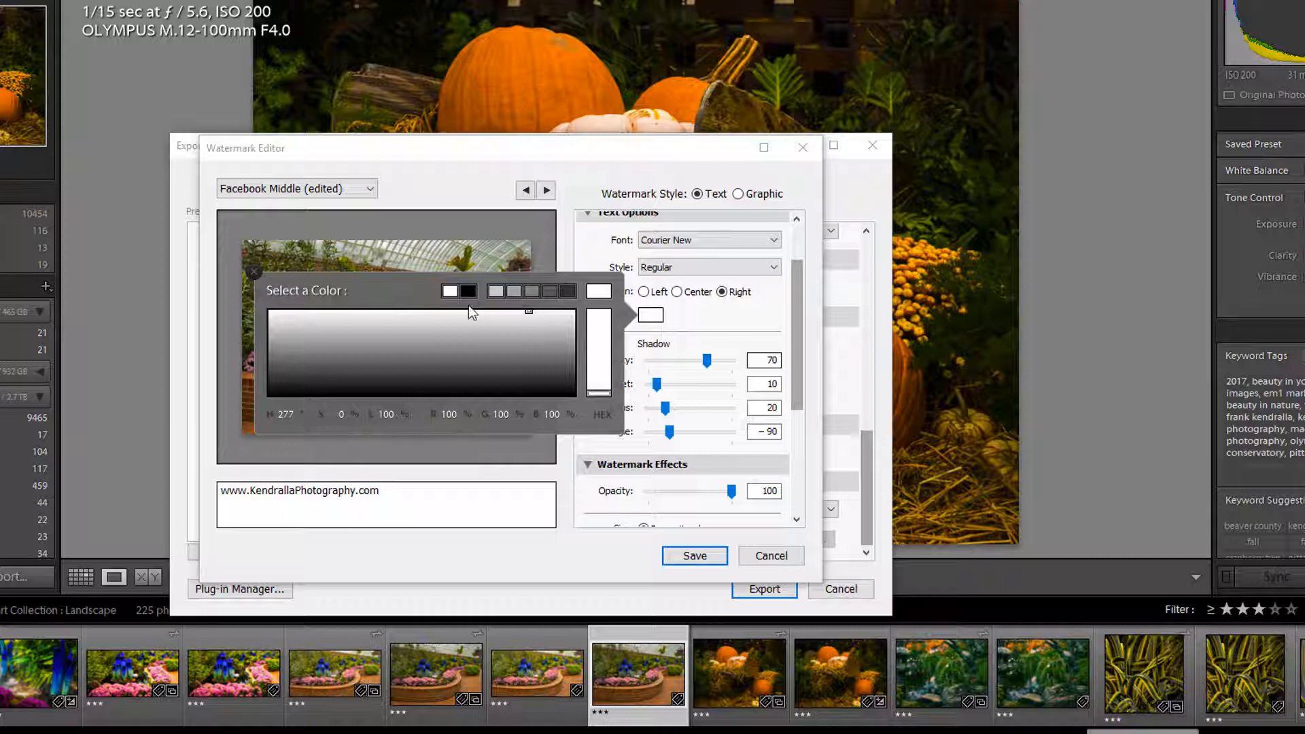
{"action": "left_click", "coordinate": [514, 291]}
{"action": "left_click", "coordinate": [569, 473]}
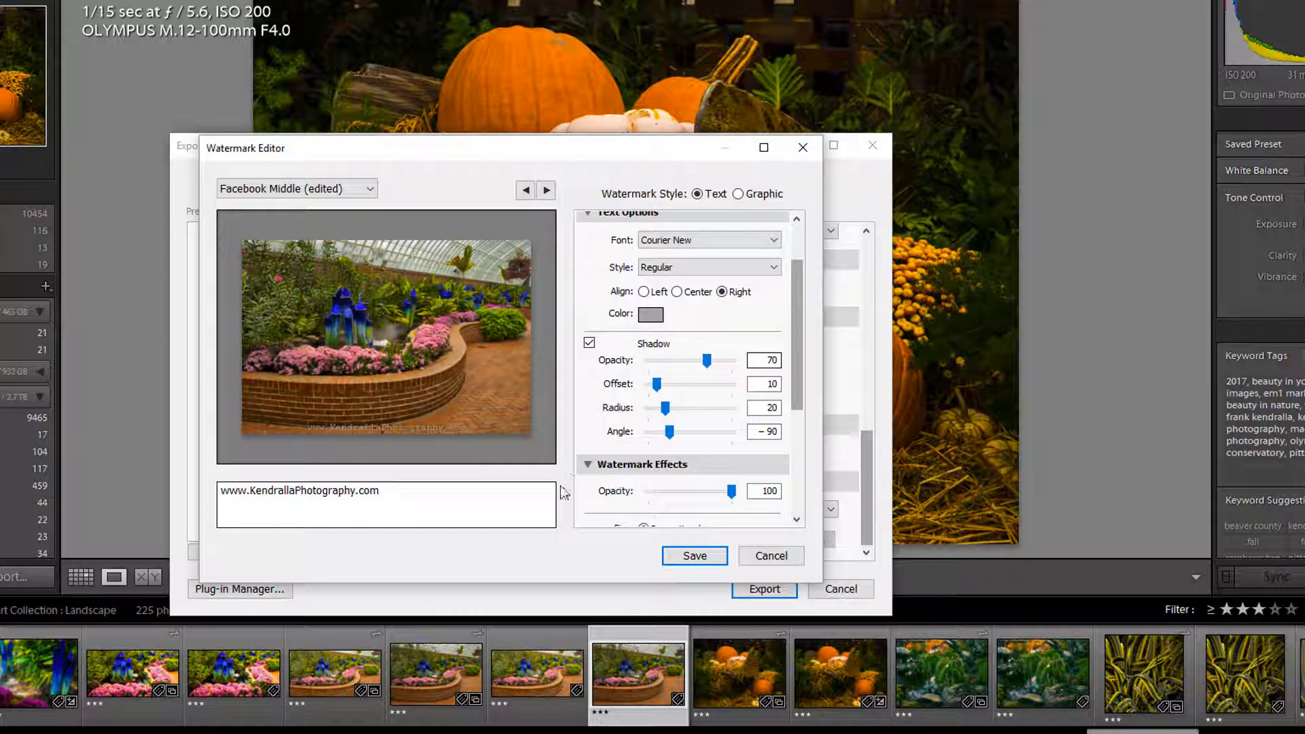
{"action": "left_click", "coordinate": [650, 317]}
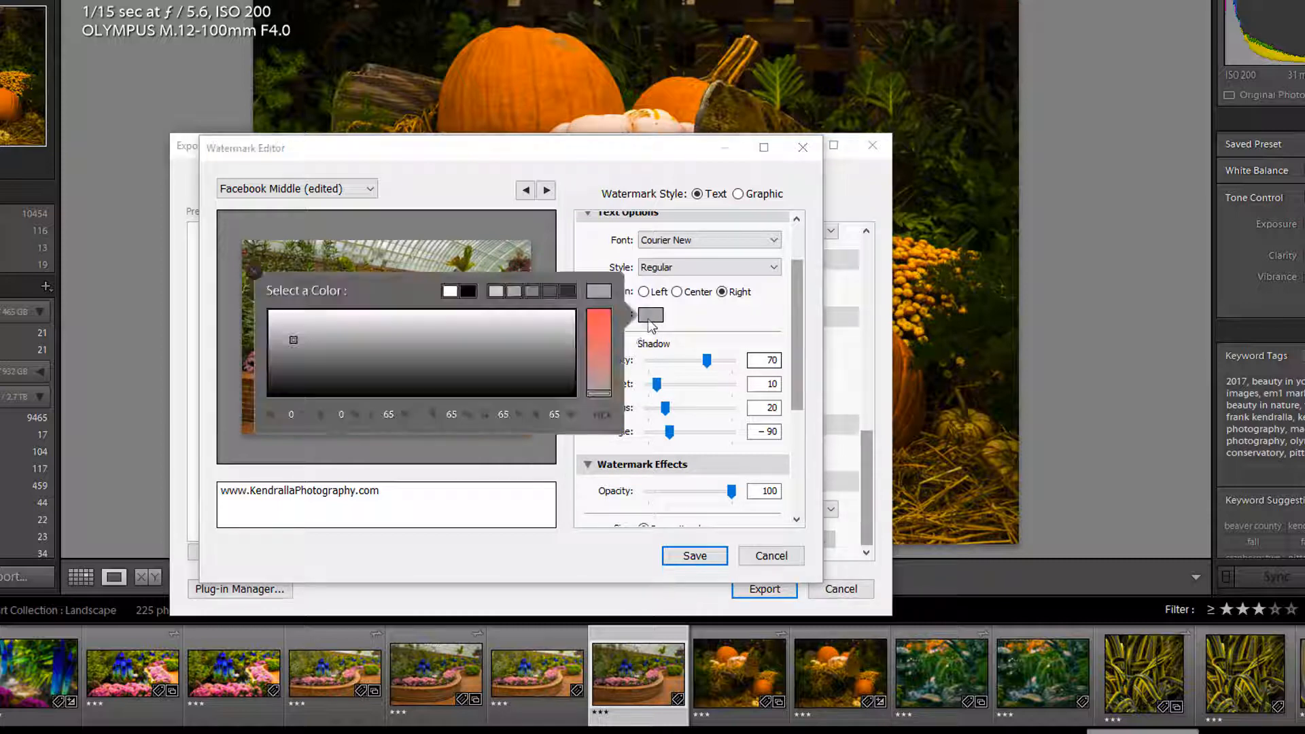
{"action": "left_click", "coordinate": [451, 291]}
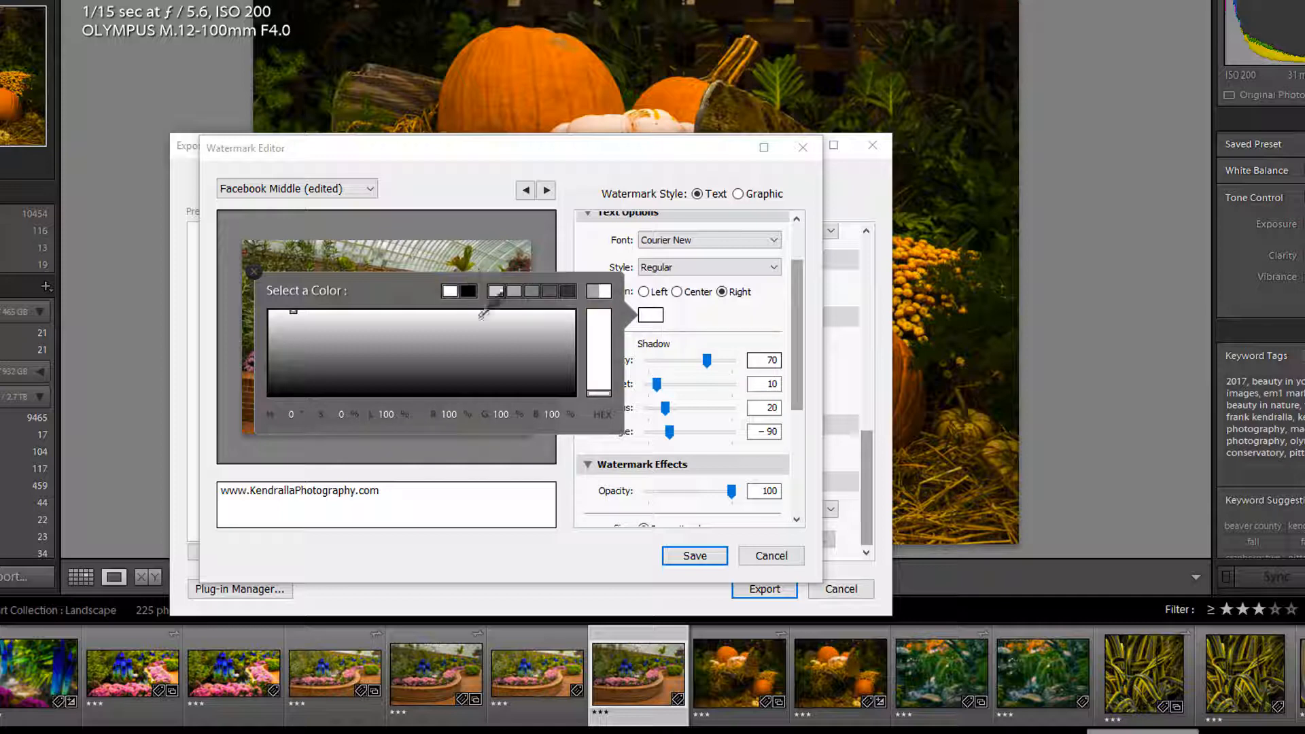
{"action": "left_click", "coordinate": [569, 443]}
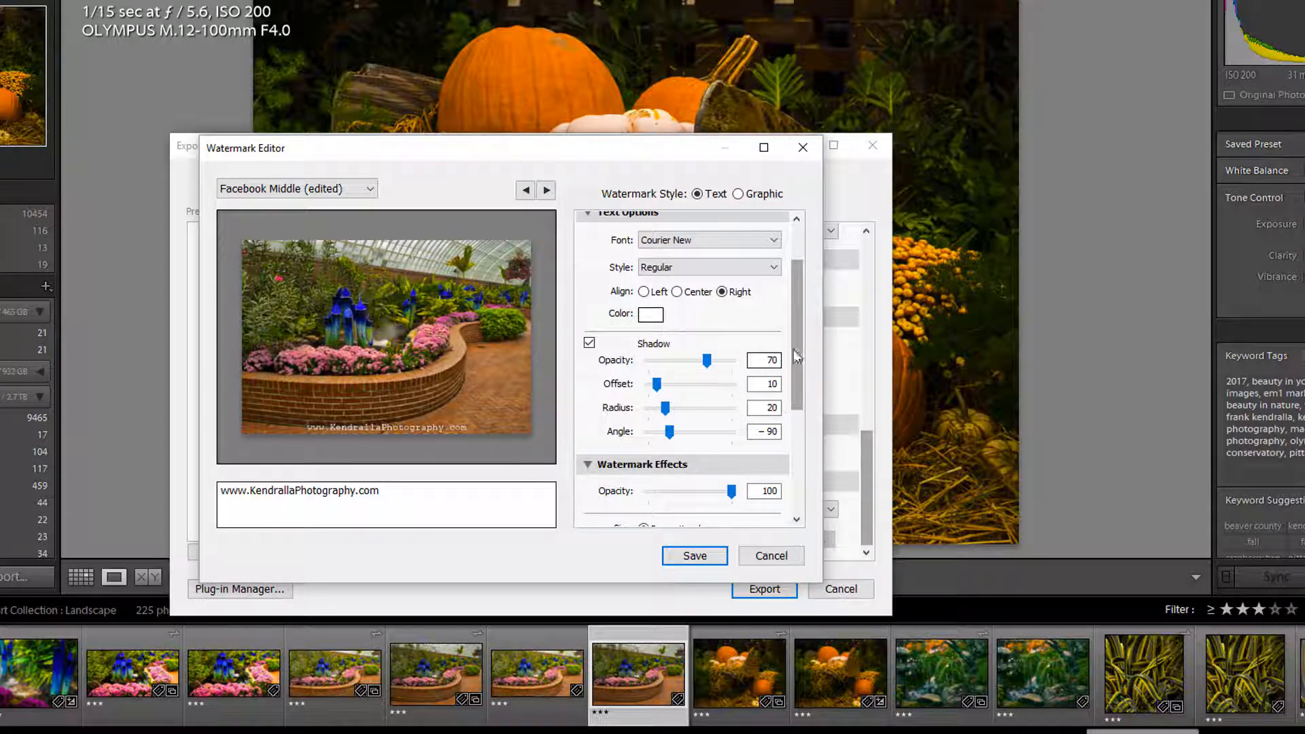
- Set the text watermark's opacity to 88 and keep its proportional size at 18
{"action": "left_click_drag", "start_coordinate": [800, 350], "coordinate": [797, 393]}
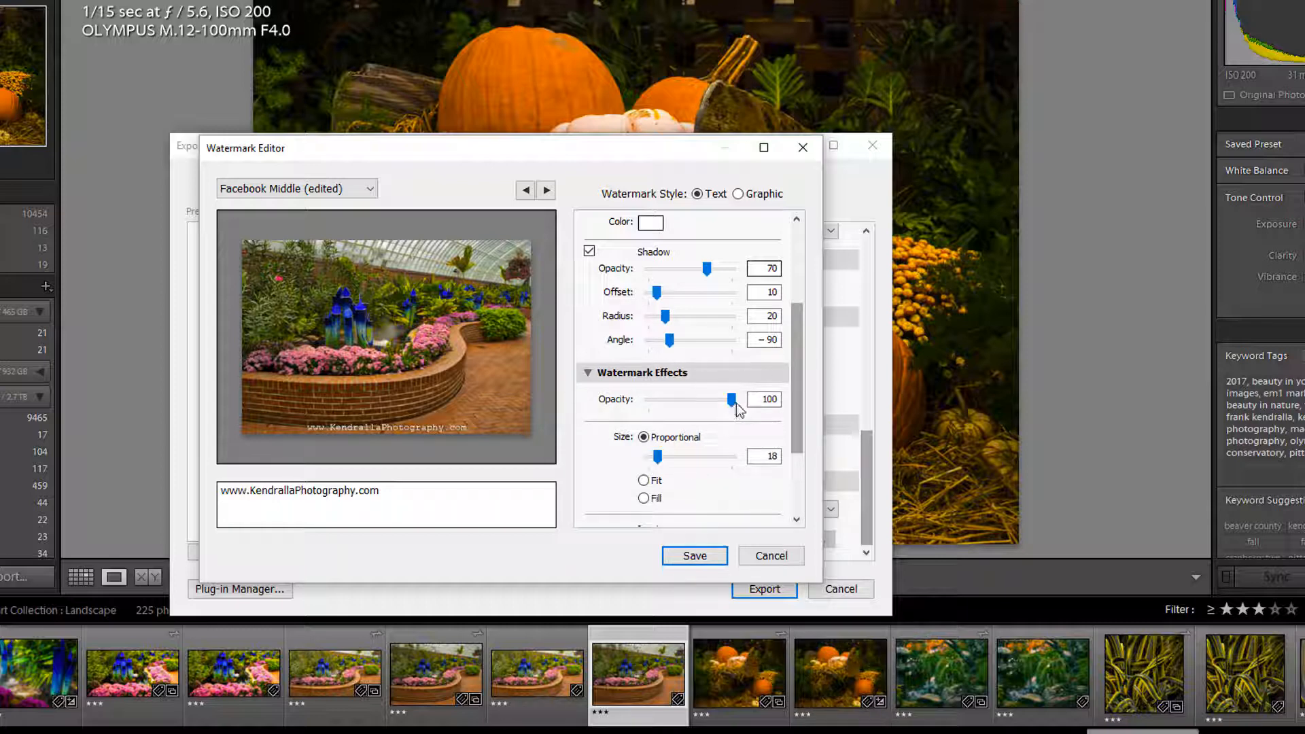
{"action": "left_click_drag", "start_coordinate": [705, 401], "coordinate": [699, 401]}
{"action": "left_click_drag", "start_coordinate": [722, 402], "coordinate": [723, 401]}
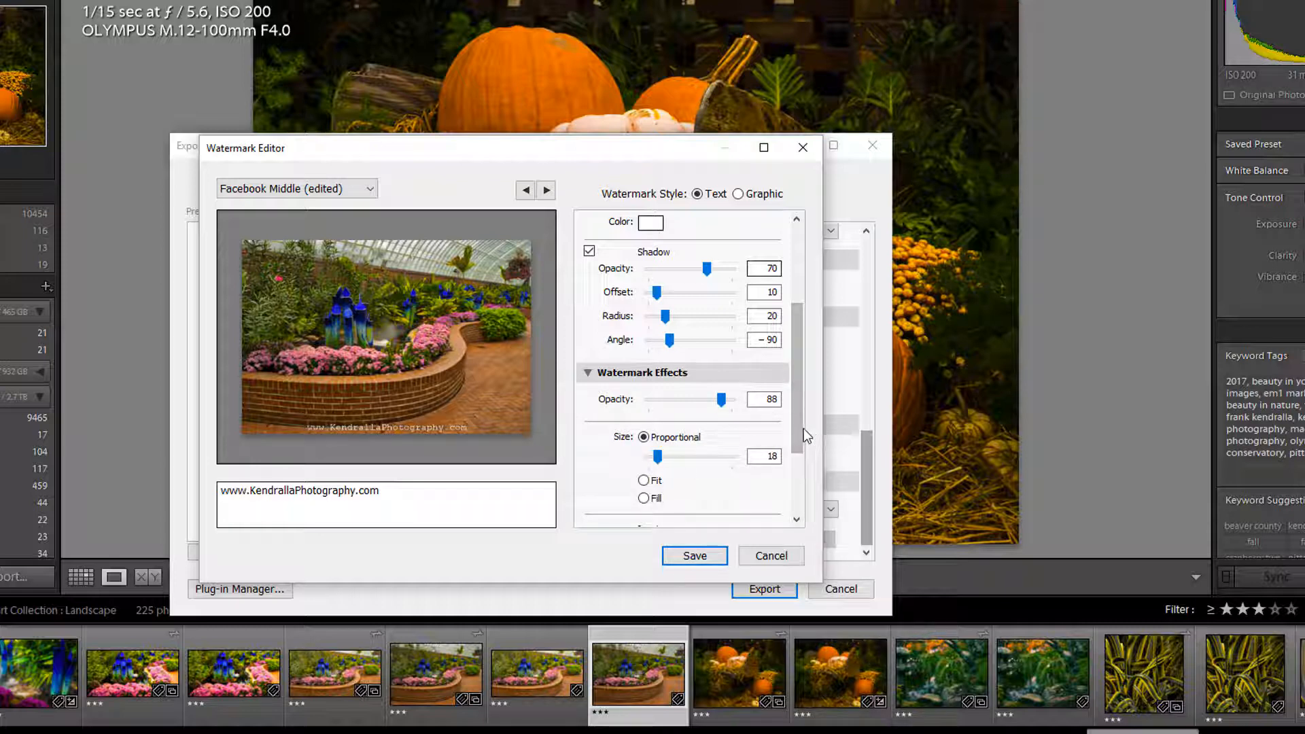
{"action": "left_click_drag", "start_coordinate": [795, 429], "coordinate": [795, 505]}
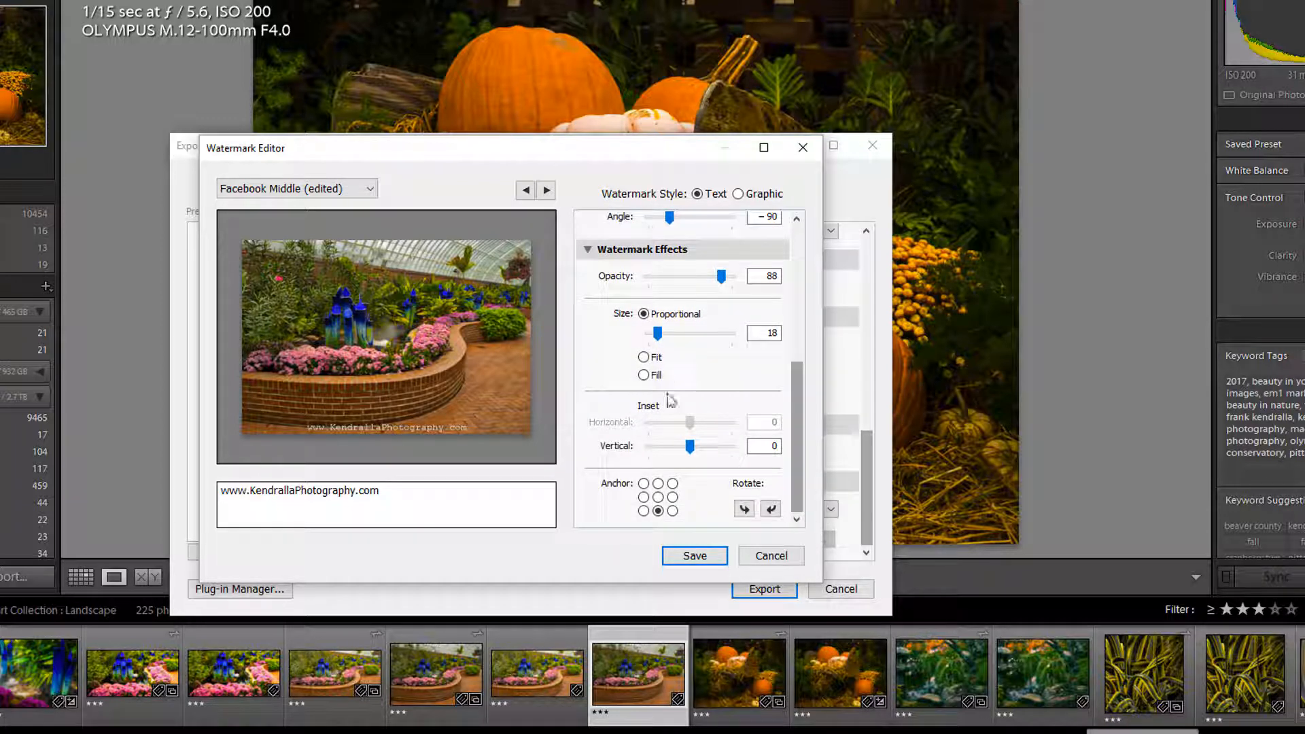
{"action": "left_click_drag", "start_coordinate": [660, 336], "coordinate": [660, 339]}
{"action": "left_click", "coordinate": [767, 446]}
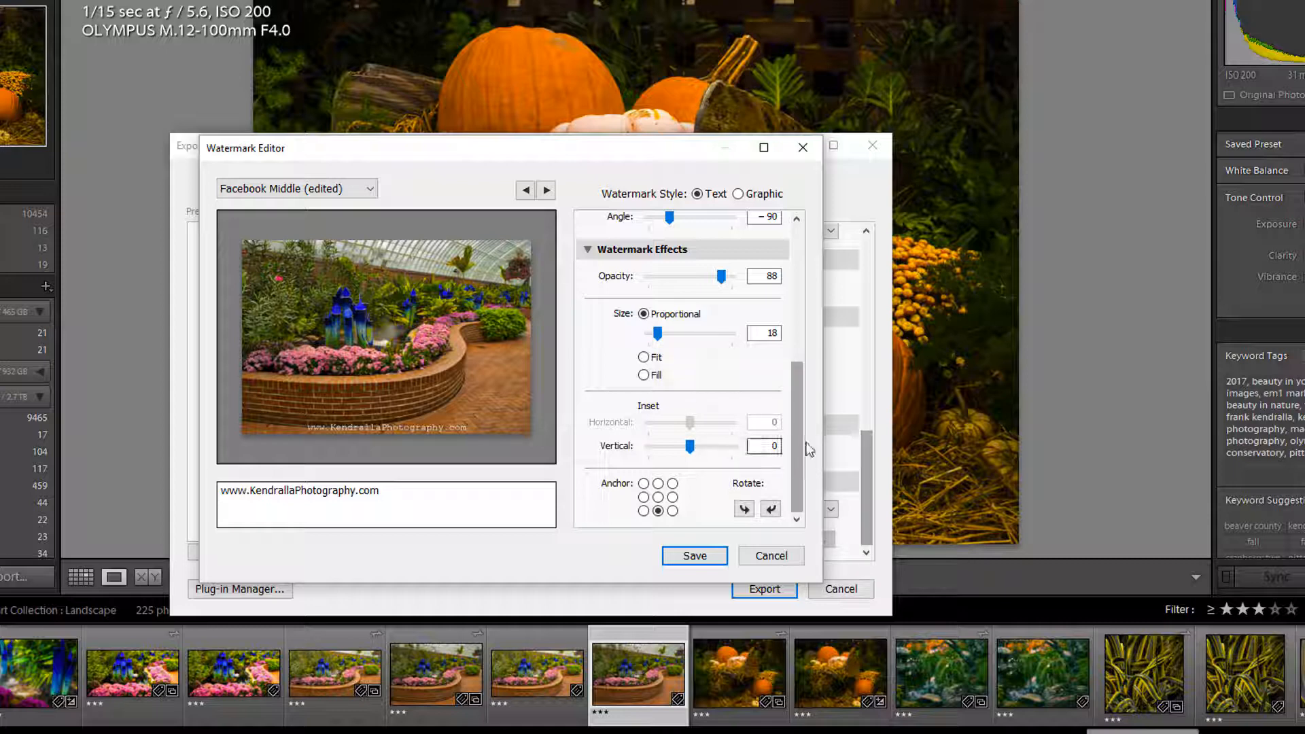
- Set the text watermark's horizontal inset to 1 and compare the bottom-left, bottom-center and bottom-right anchors
{"action": "left_click", "coordinate": [644, 510]}
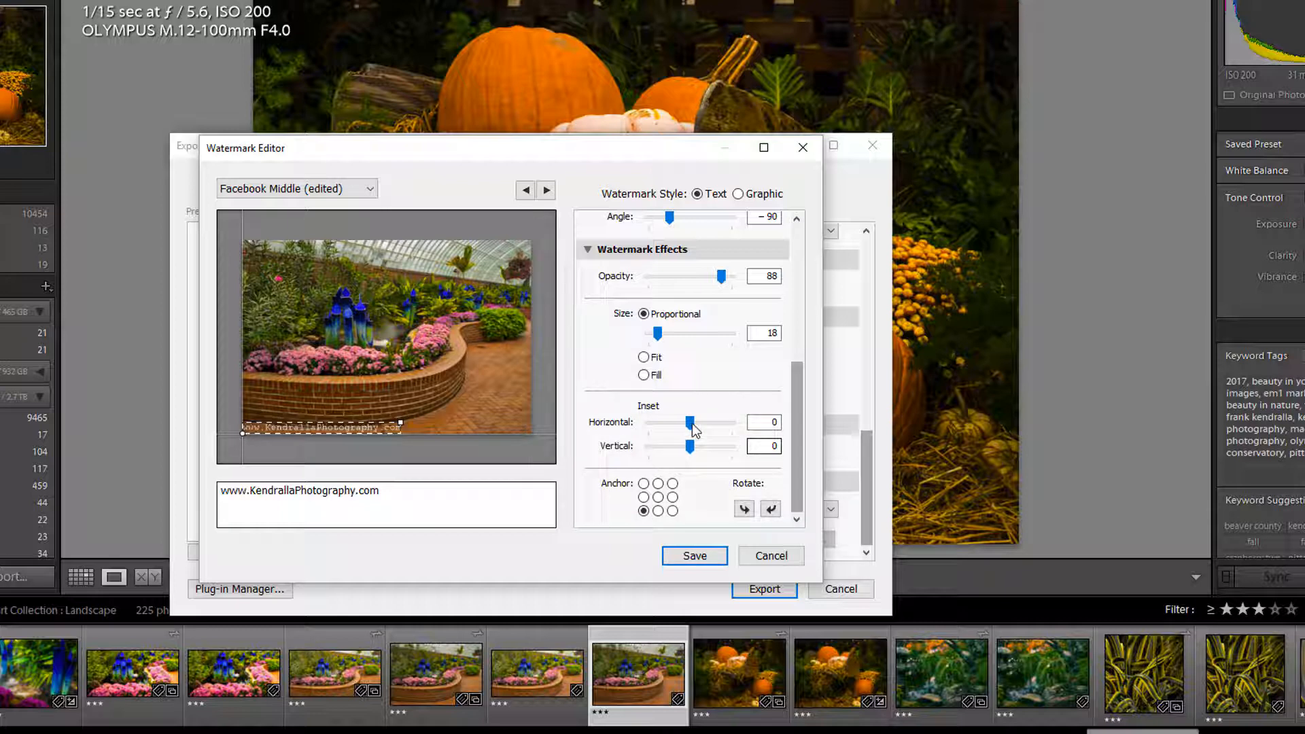
{"action": "mouse_move", "coordinate": [692, 423]}
{"action": "left_mouse_down"}
{"action": "mouse_move", "coordinate": [710, 422]}
{"action": "mouse_move", "coordinate": [698, 425]}
{"action": "left_mouse_up"}
{"action": "left_click", "coordinate": [658, 511]}
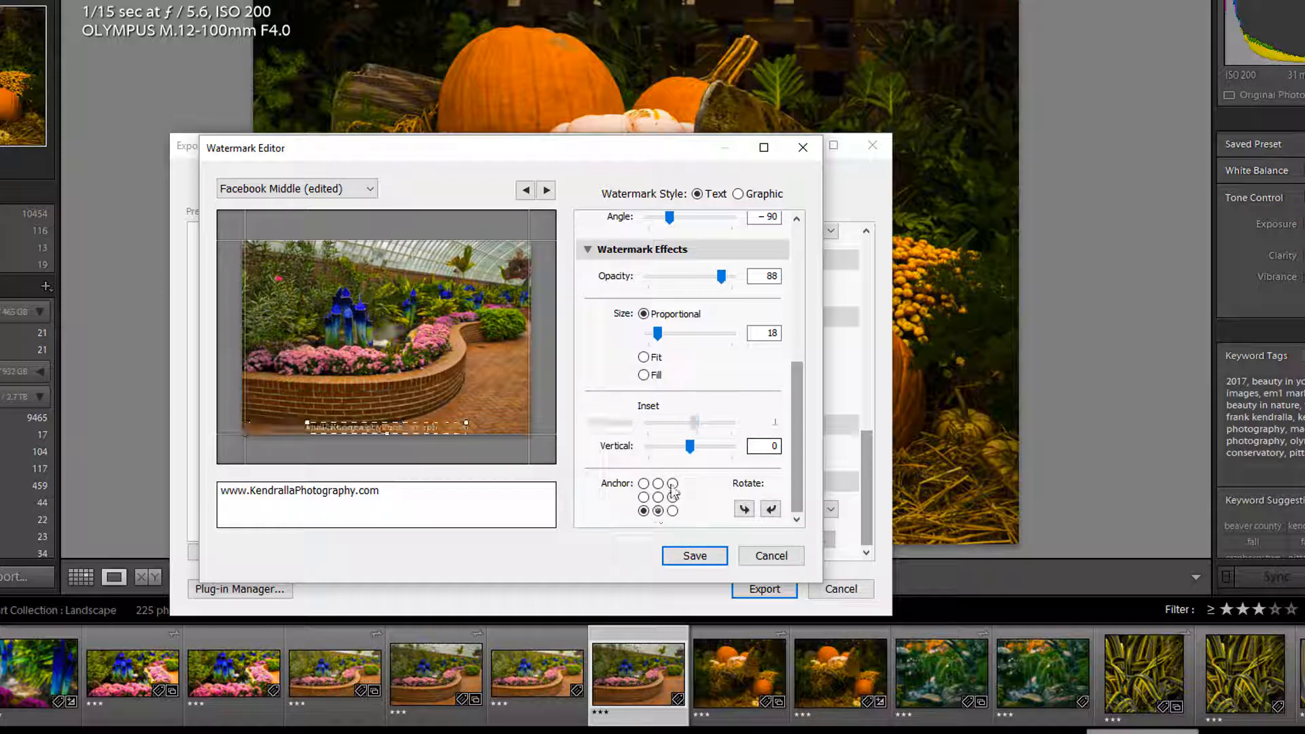
{"action": "left_click", "coordinate": [672, 511]}
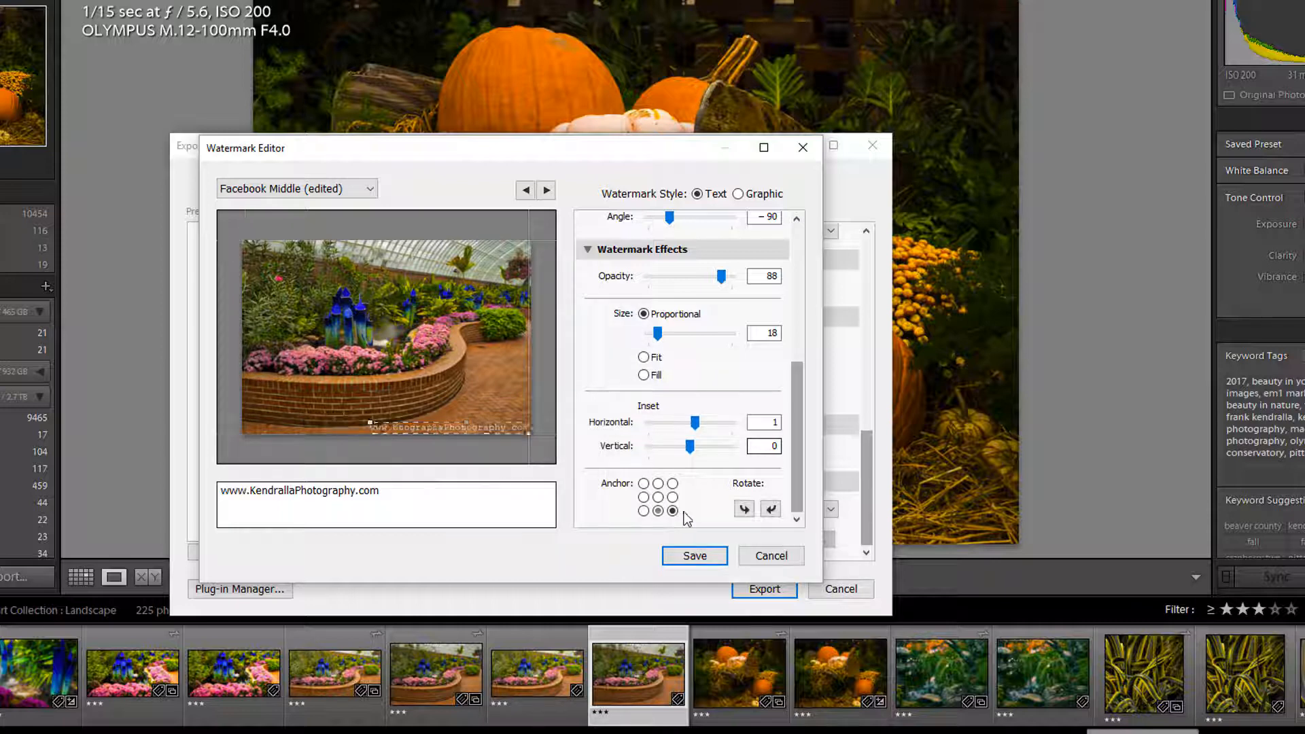
- Anchor the text watermark at the bottom center and set its vertical inset to 3
{"action": "left_click", "coordinate": [659, 511]}
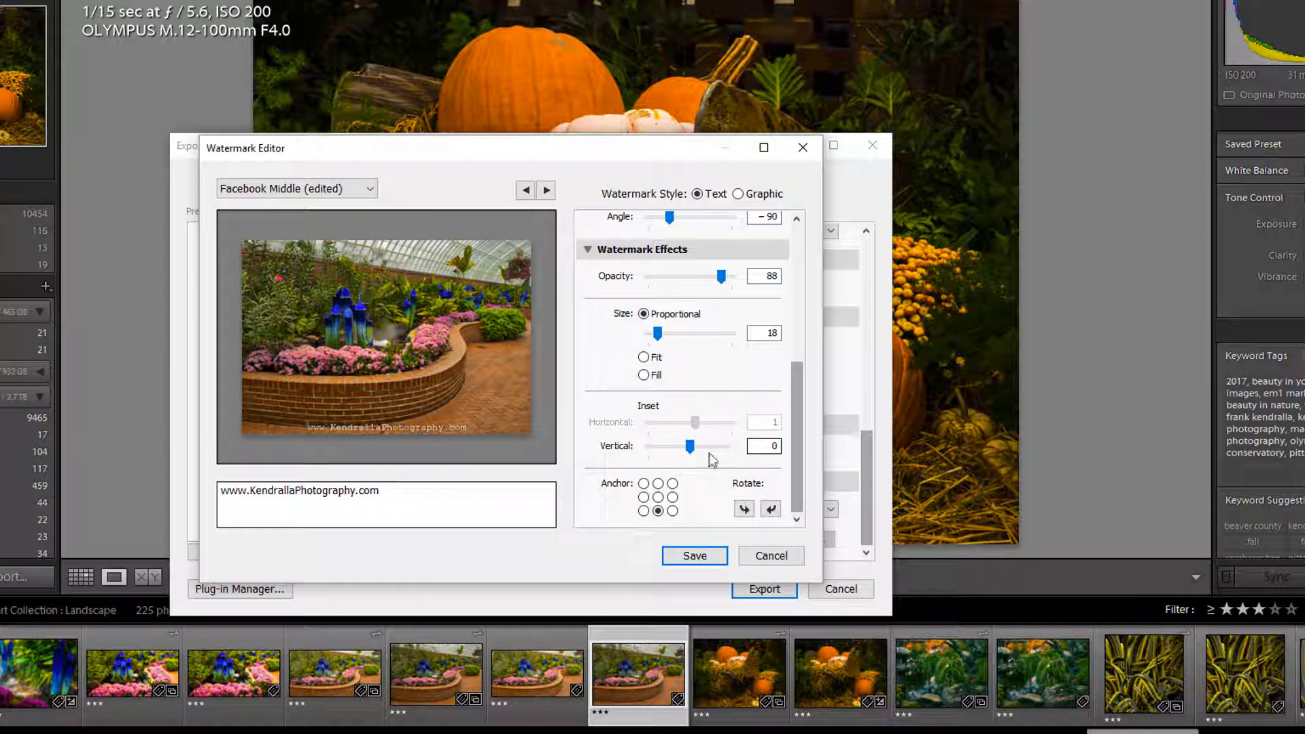
{"action": "left_click_drag", "start_coordinate": [690, 449], "coordinate": [703, 450]}
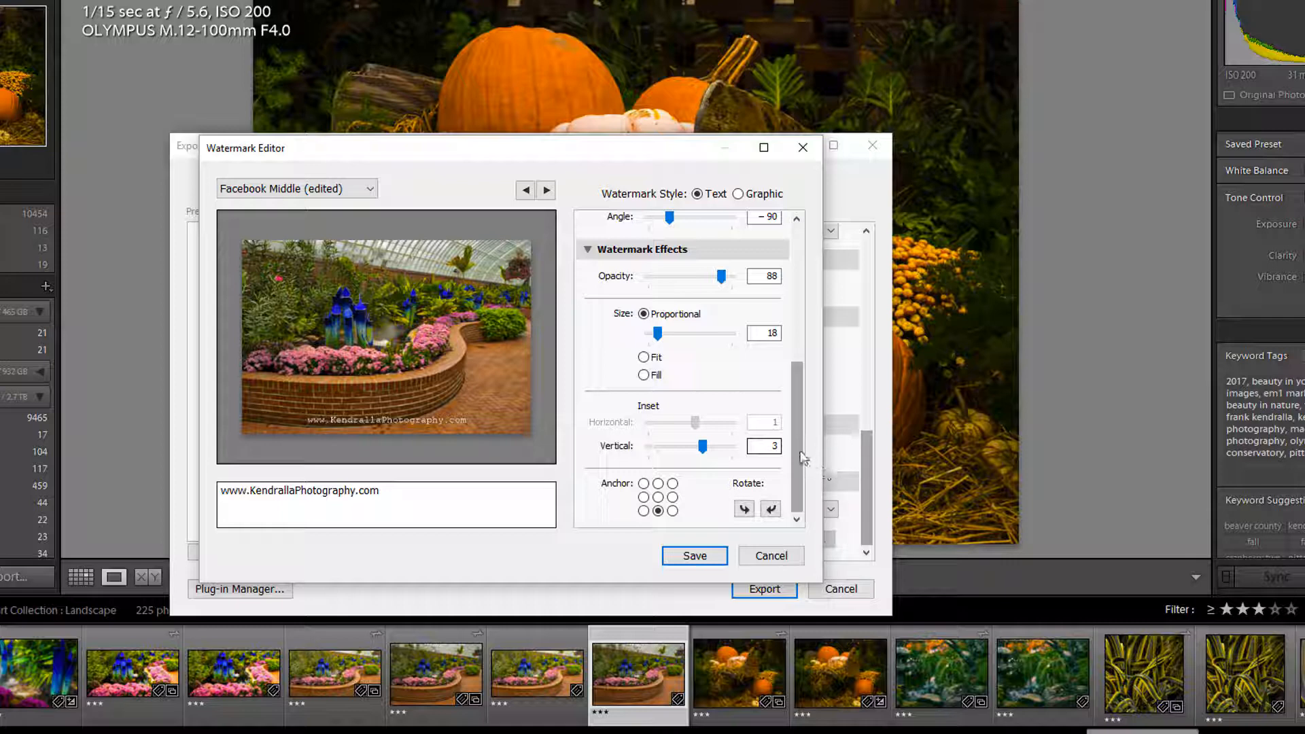
- Update the Facebook Middle watermark preset with the current text settings and finish editing the watermark
{"action": "left_click_drag", "start_coordinate": [801, 454], "coordinate": [785, 523]}
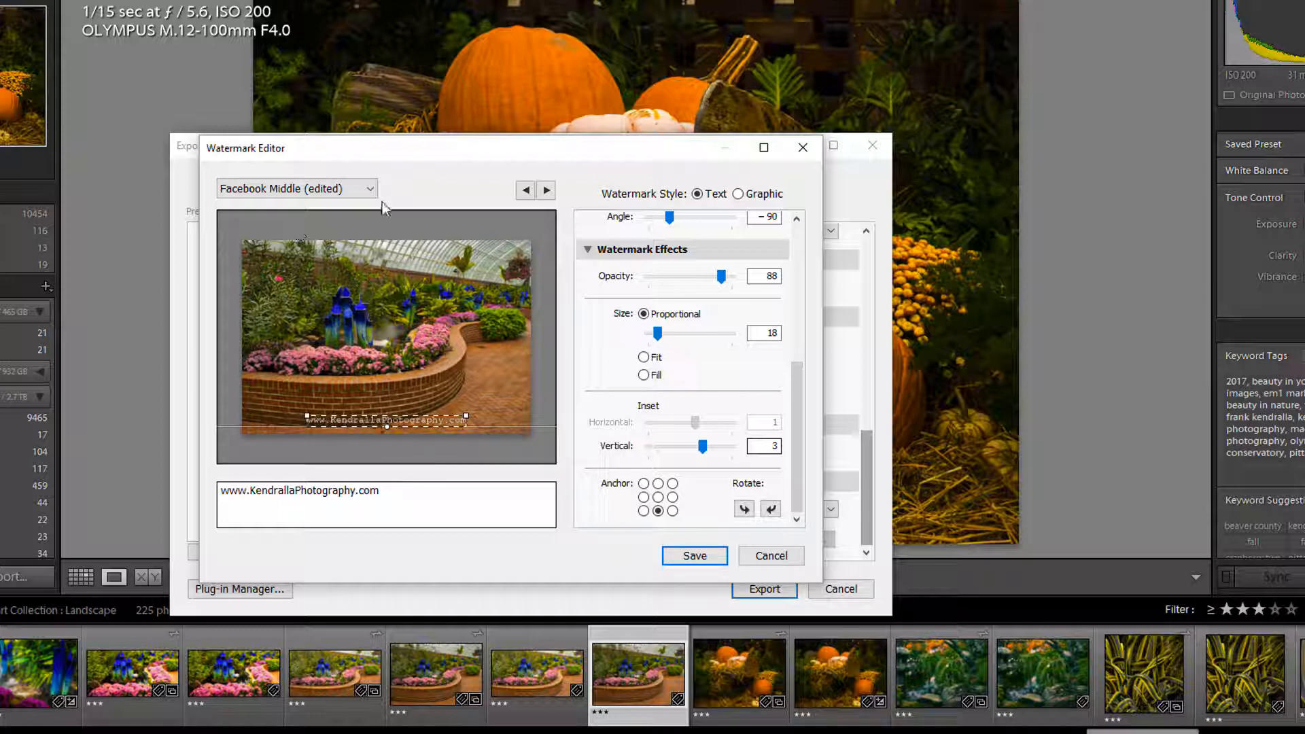
{"action": "left_click", "coordinate": [367, 188]}
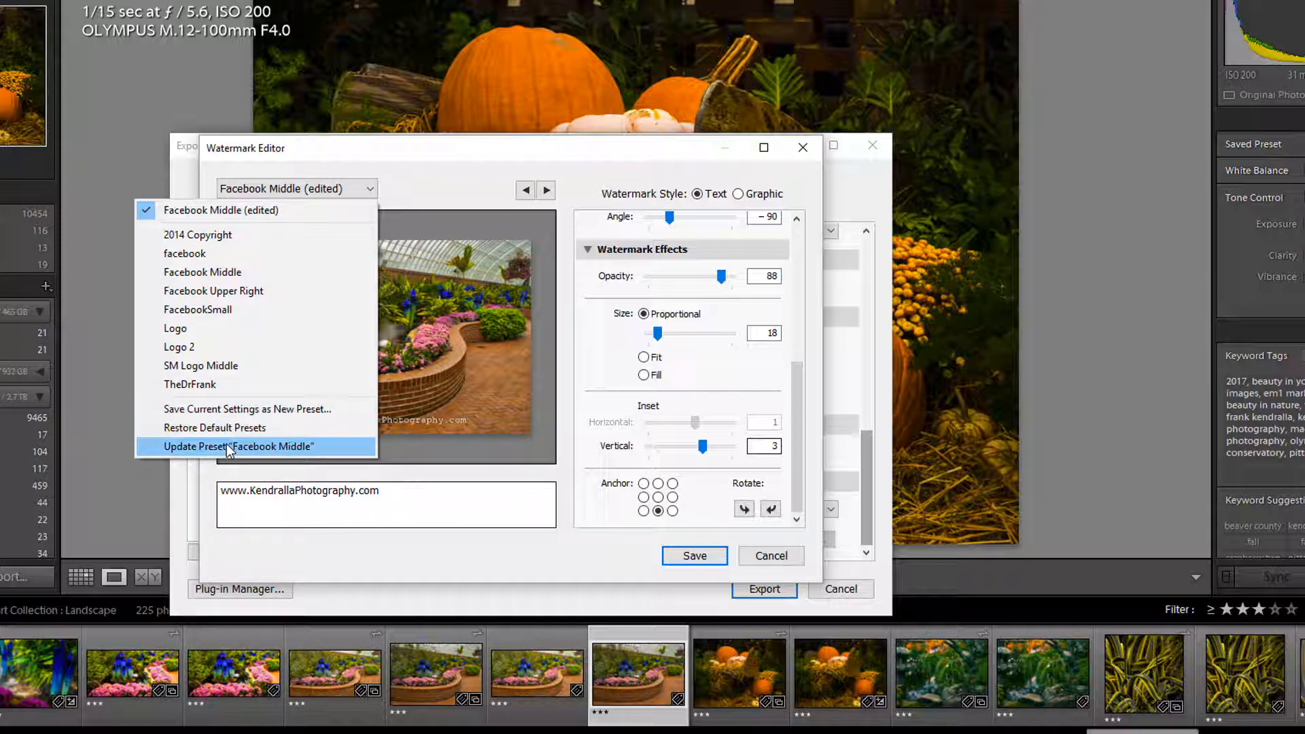
{"action": "left_click", "coordinate": [253, 446]}
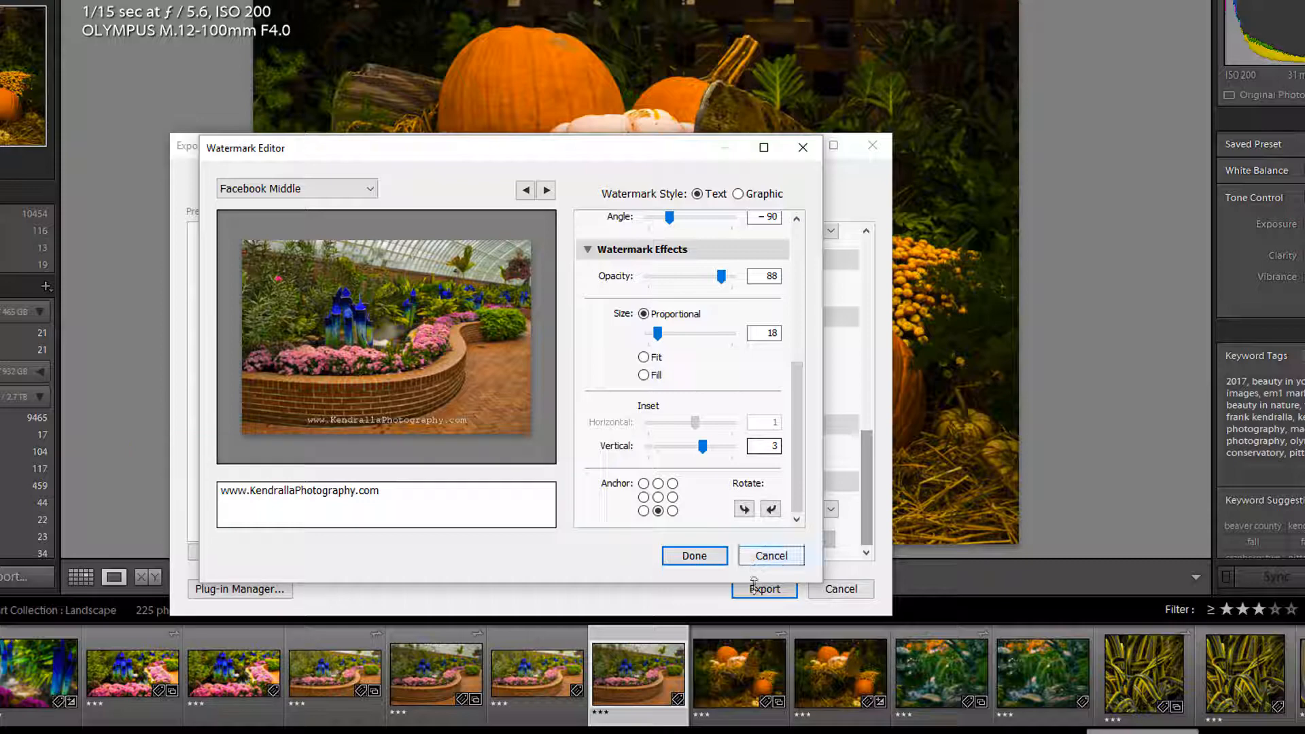
{"action": "left_click", "coordinate": [681, 558]}
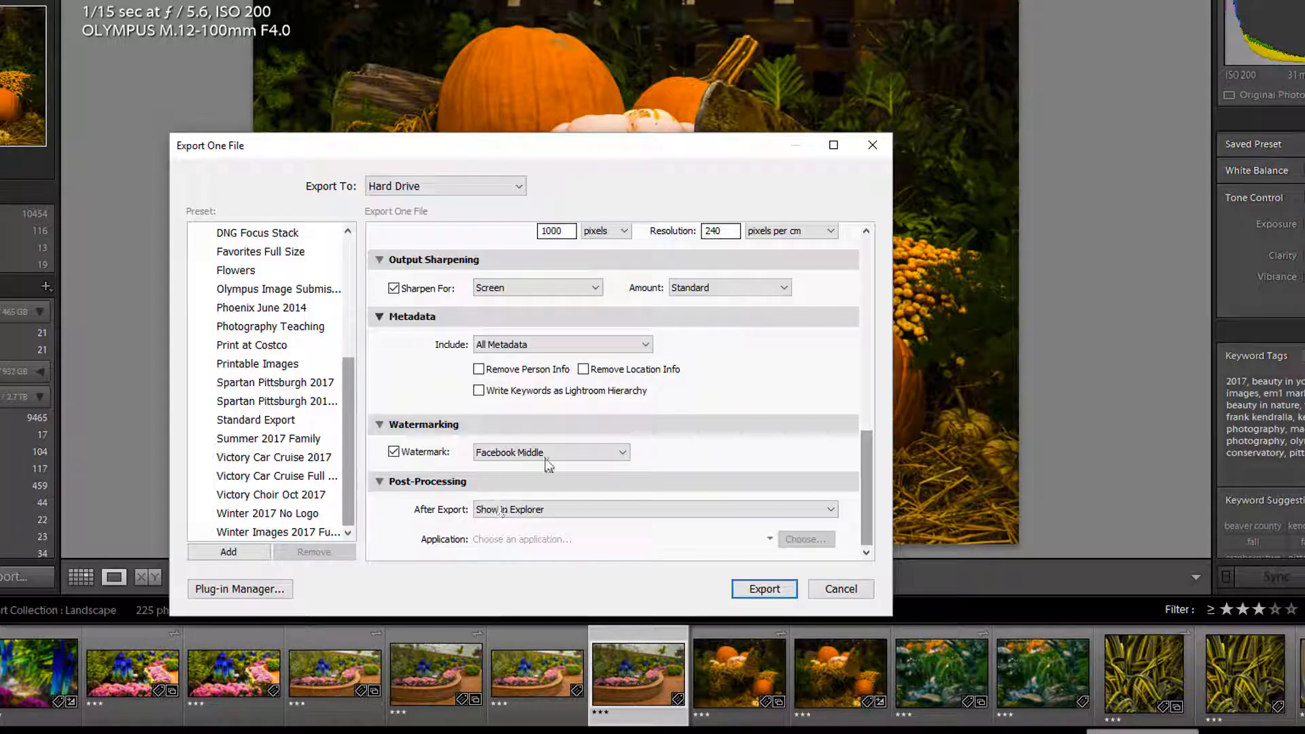
- Reopen the watermark editor to check the Facebook Middle text watermark on the photo, and close it
{"action": "left_click", "coordinate": [567, 457]}
{"action": "left_click", "coordinate": [494, 672]}
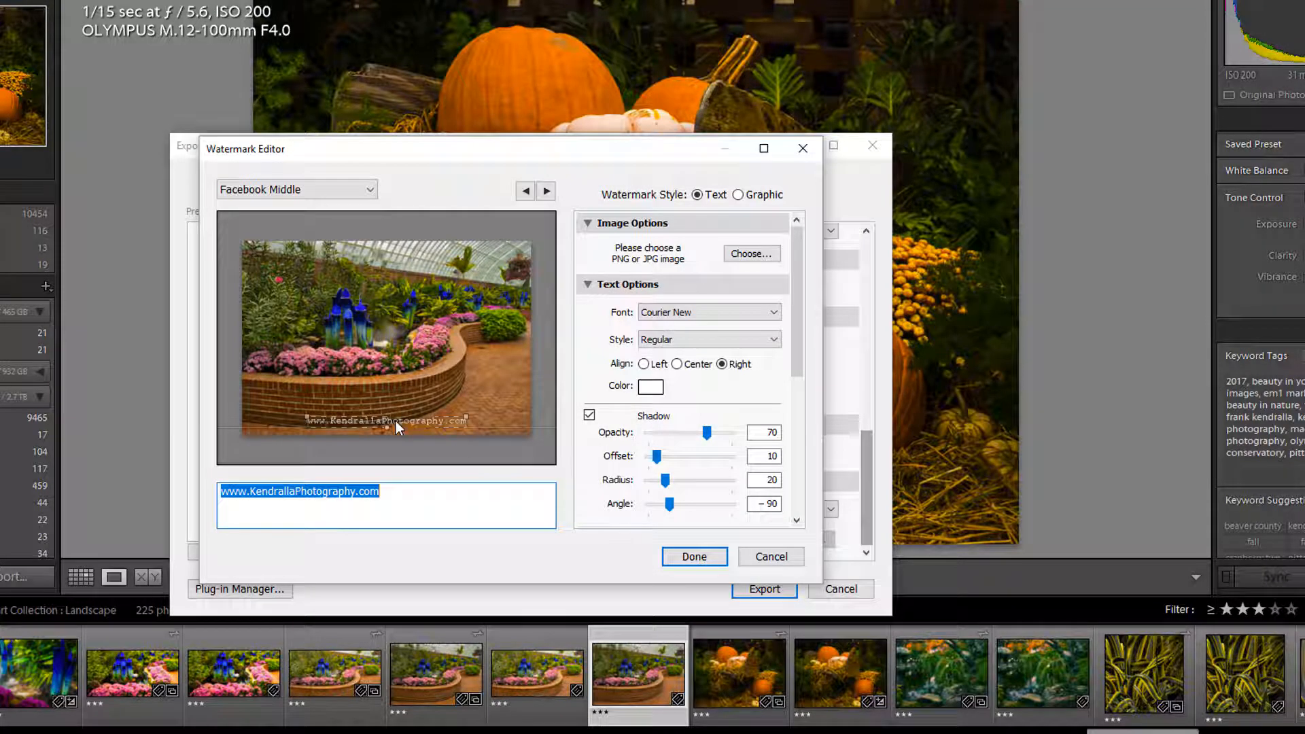
{"action": "left_click", "coordinate": [710, 562]}
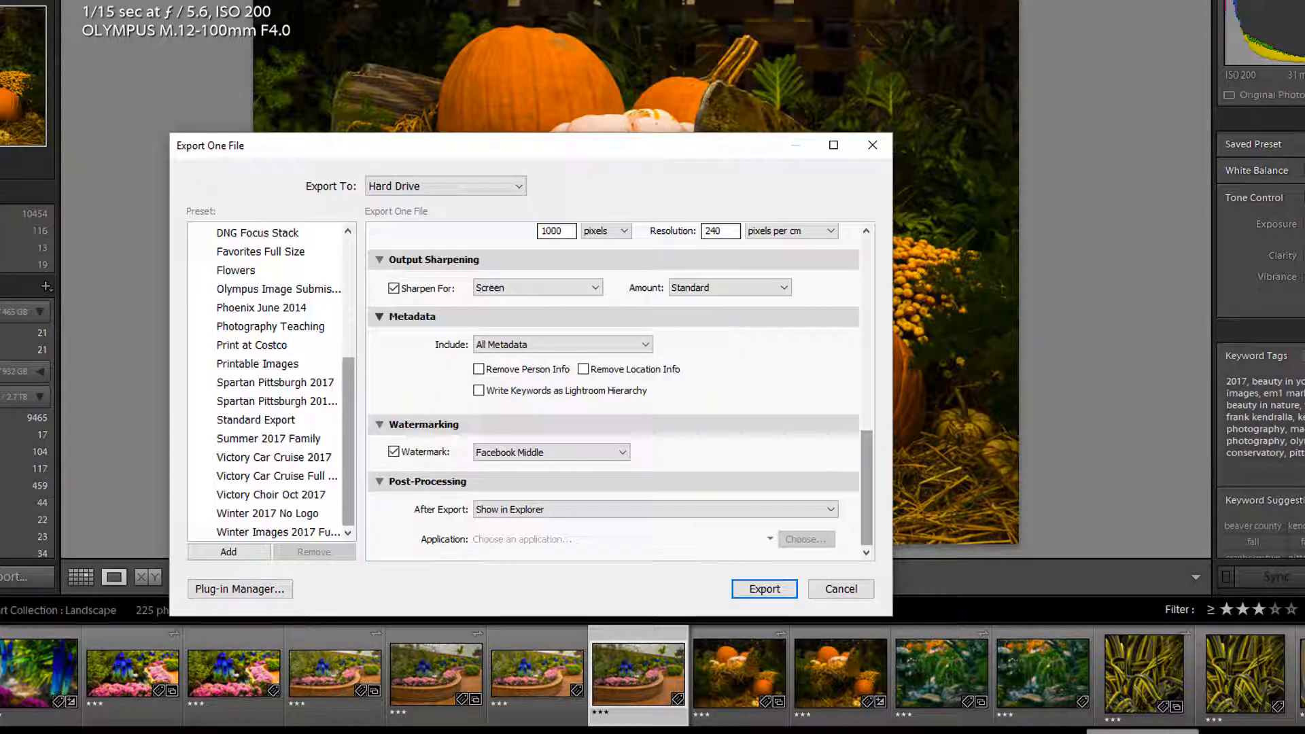
- Load the Craigslist export preset and review its settings from watermarking back to the export location
{"action": "scroll", "coordinate": [303, 476], "scroll_direction": "up", "scroll_amount": 5}
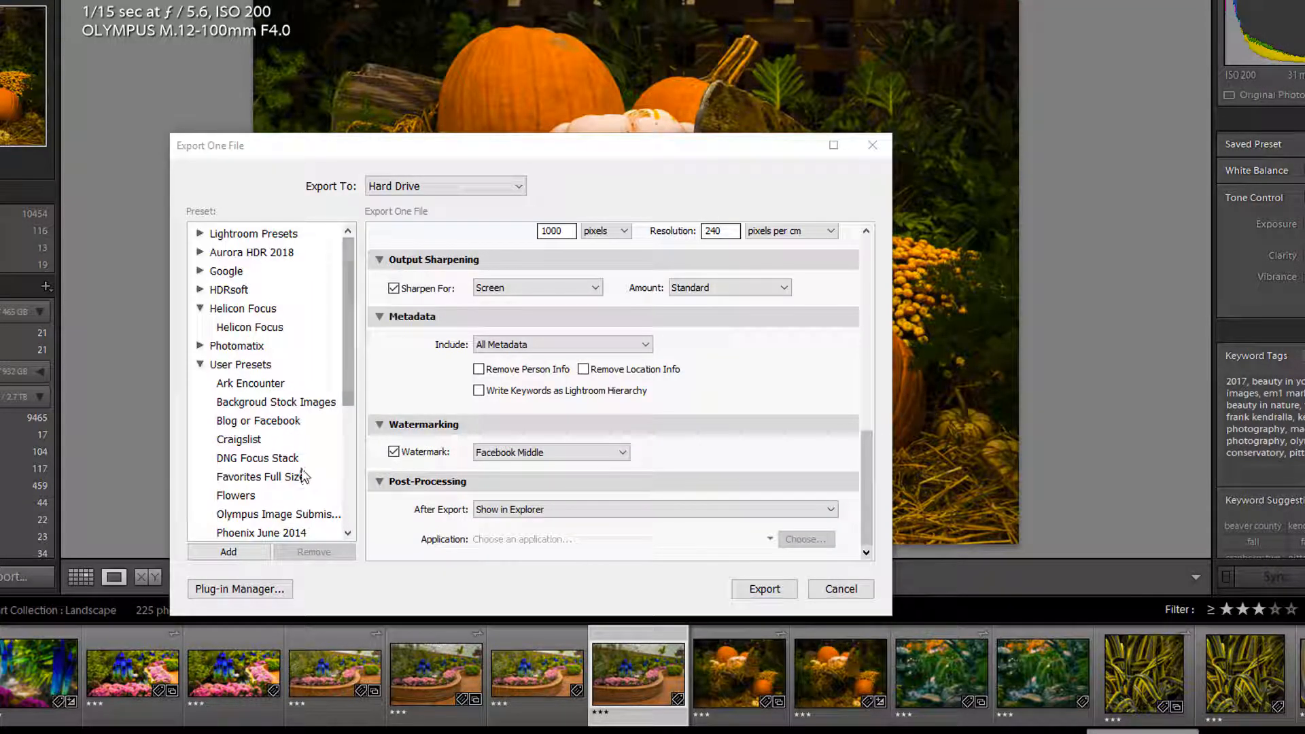
{"action": "left_click_drag", "start_coordinate": [345, 340], "coordinate": [344, 415]}
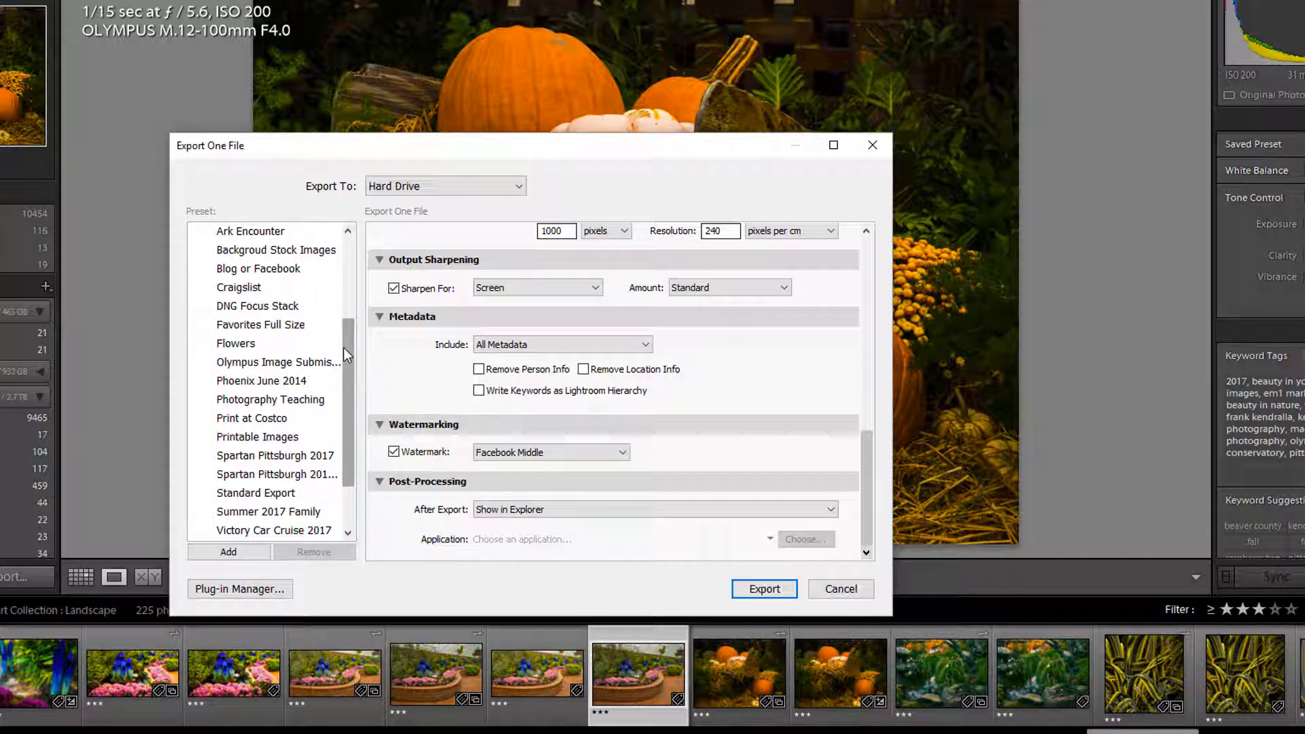
{"action": "left_click", "coordinate": [262, 289]}
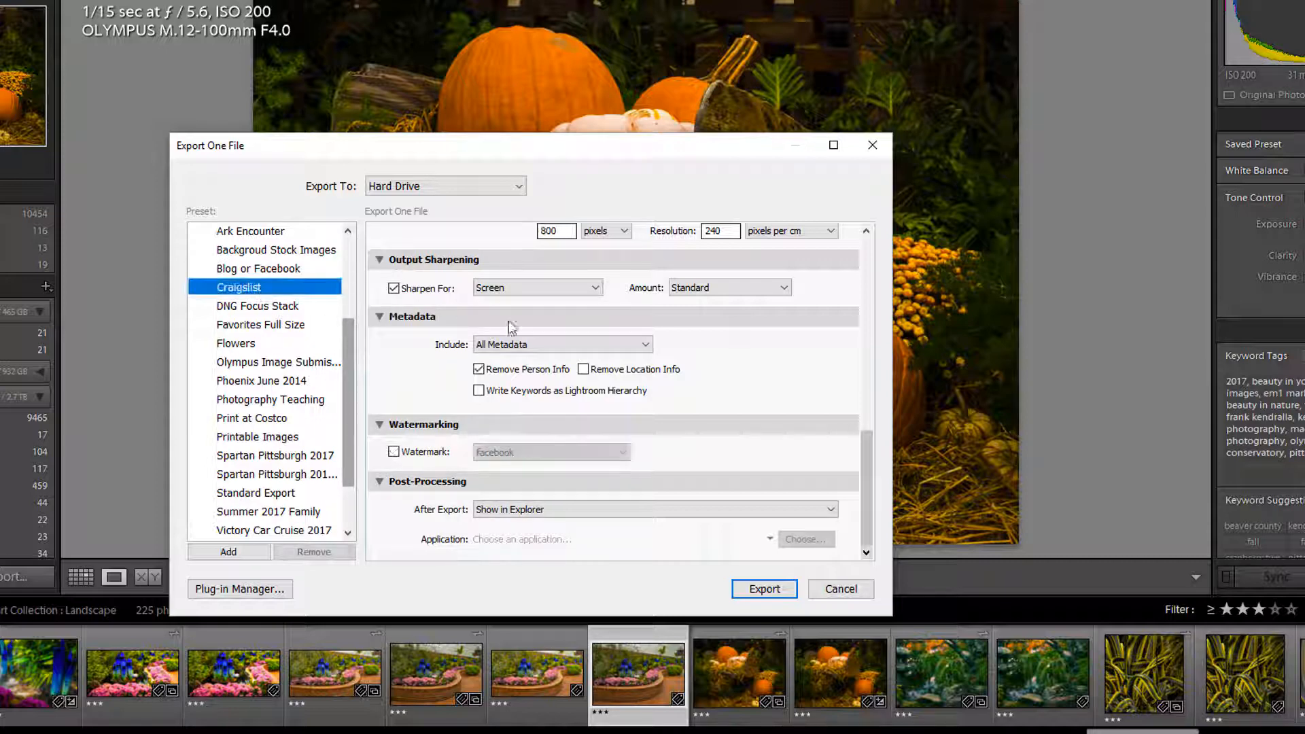
{"action": "left_click_drag", "start_coordinate": [866, 439], "coordinate": [867, 237]}
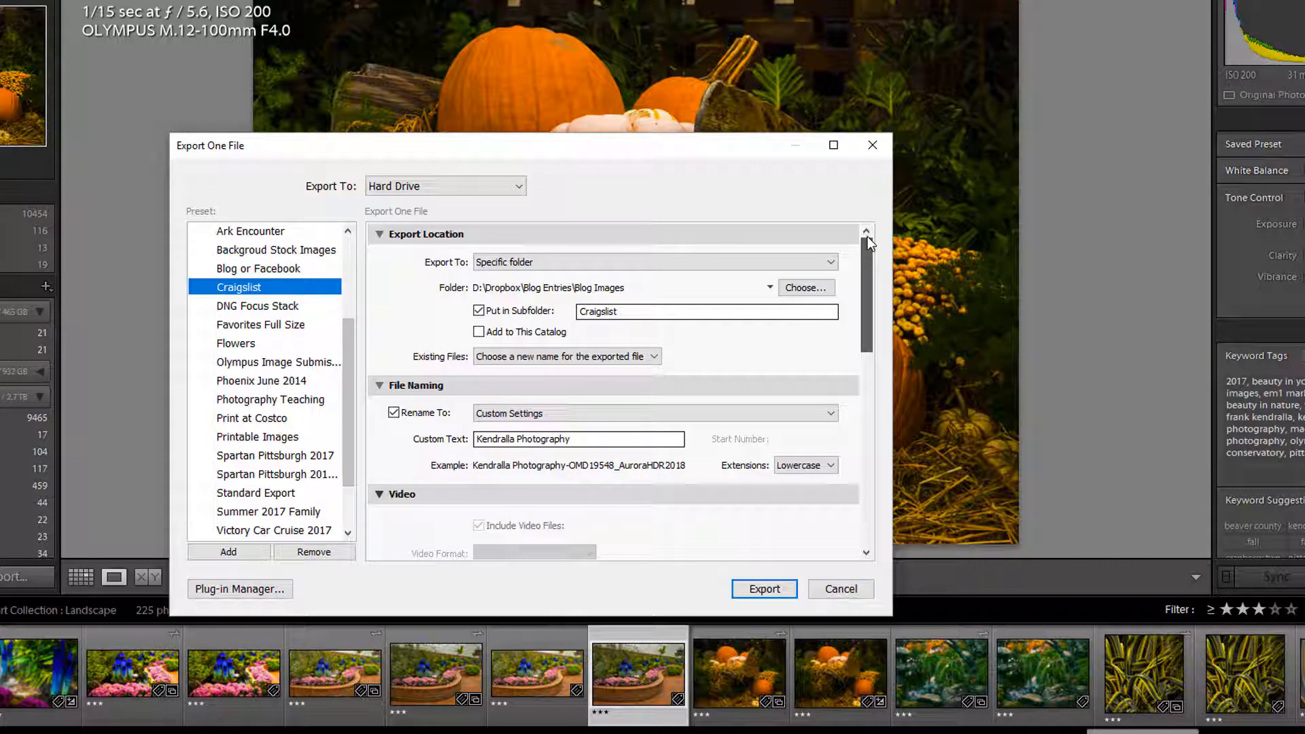
- Load the DNG Focus Stack export preset and examine its file settings and the available image formats
{"action": "left_click", "coordinate": [279, 309]}
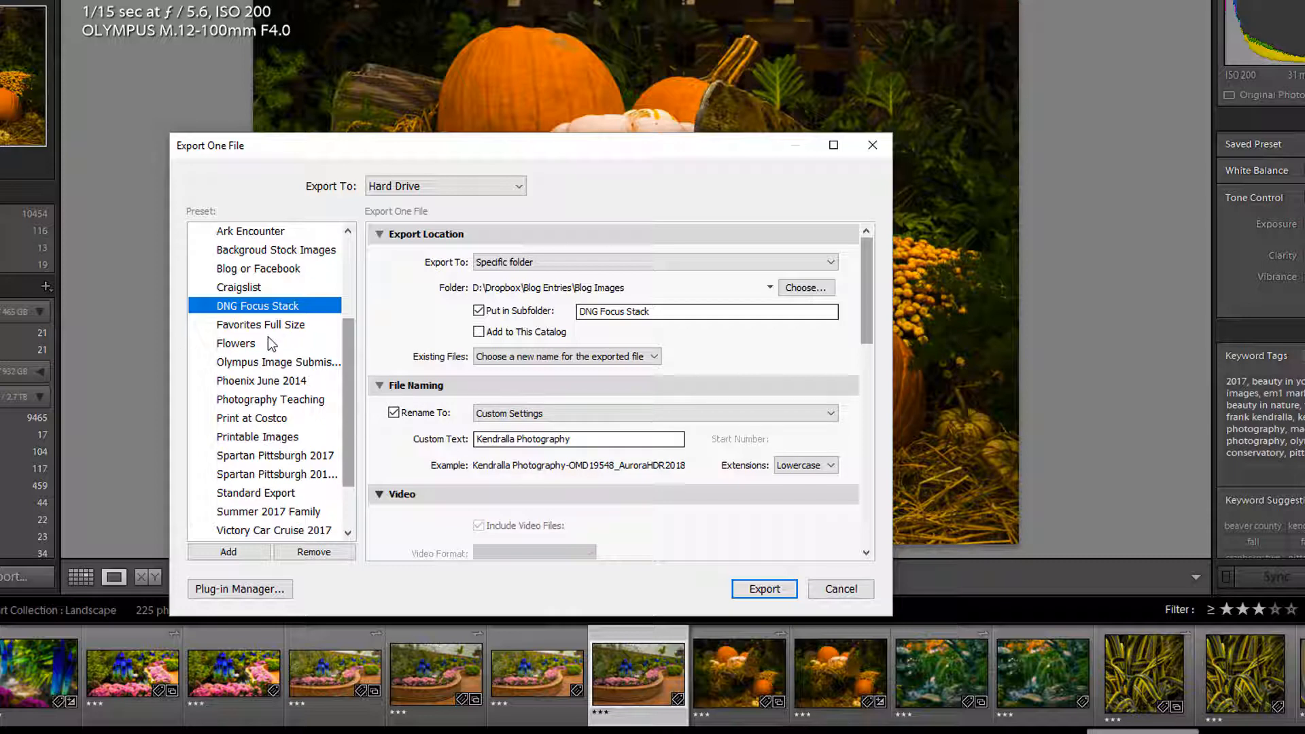
{"action": "left_click_drag", "start_coordinate": [863, 308], "coordinate": [859, 428]}
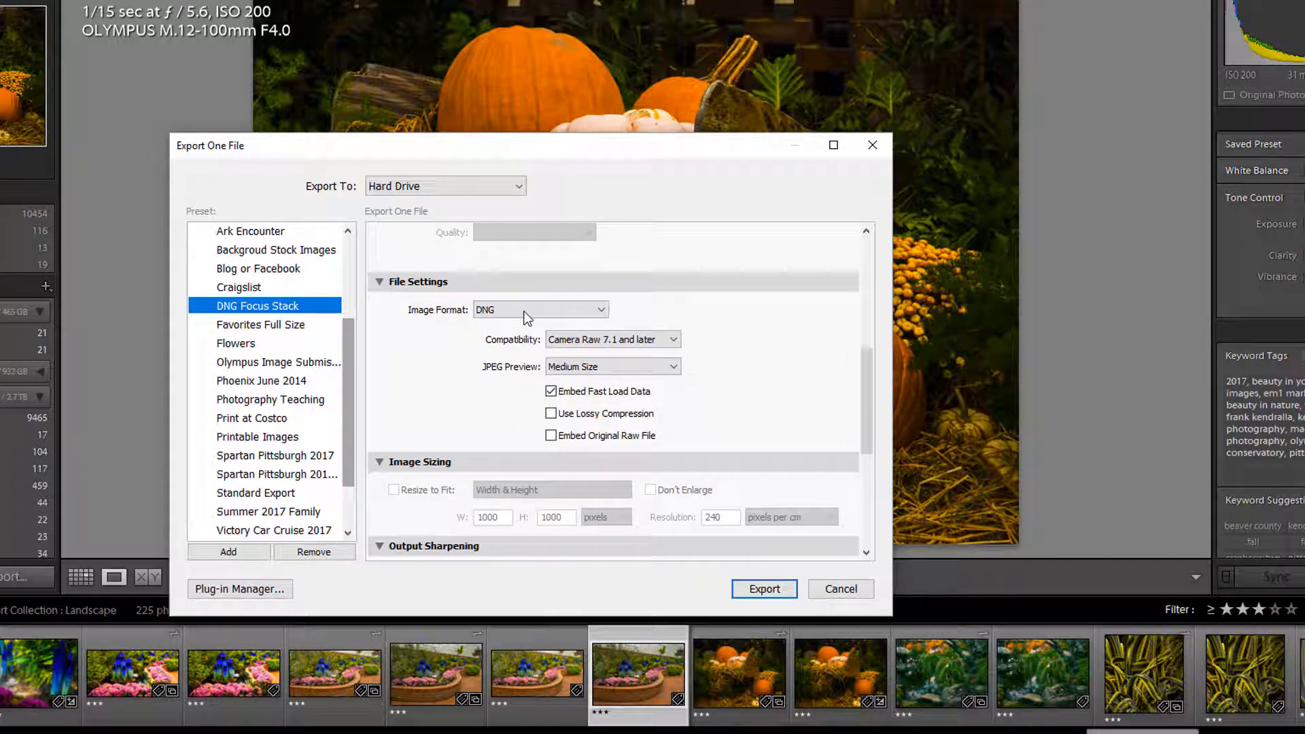
{"action": "left_click", "coordinate": [566, 312]}
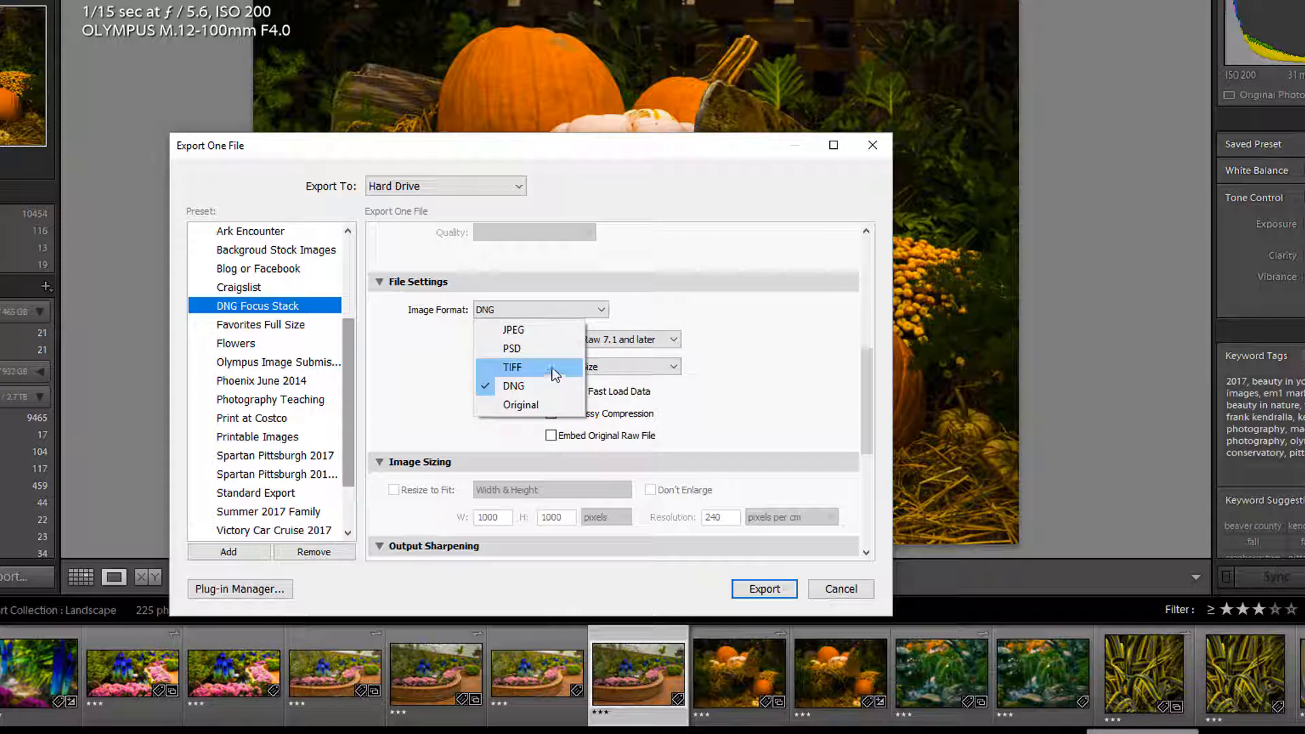
{"action": "left_click", "coordinate": [675, 312]}
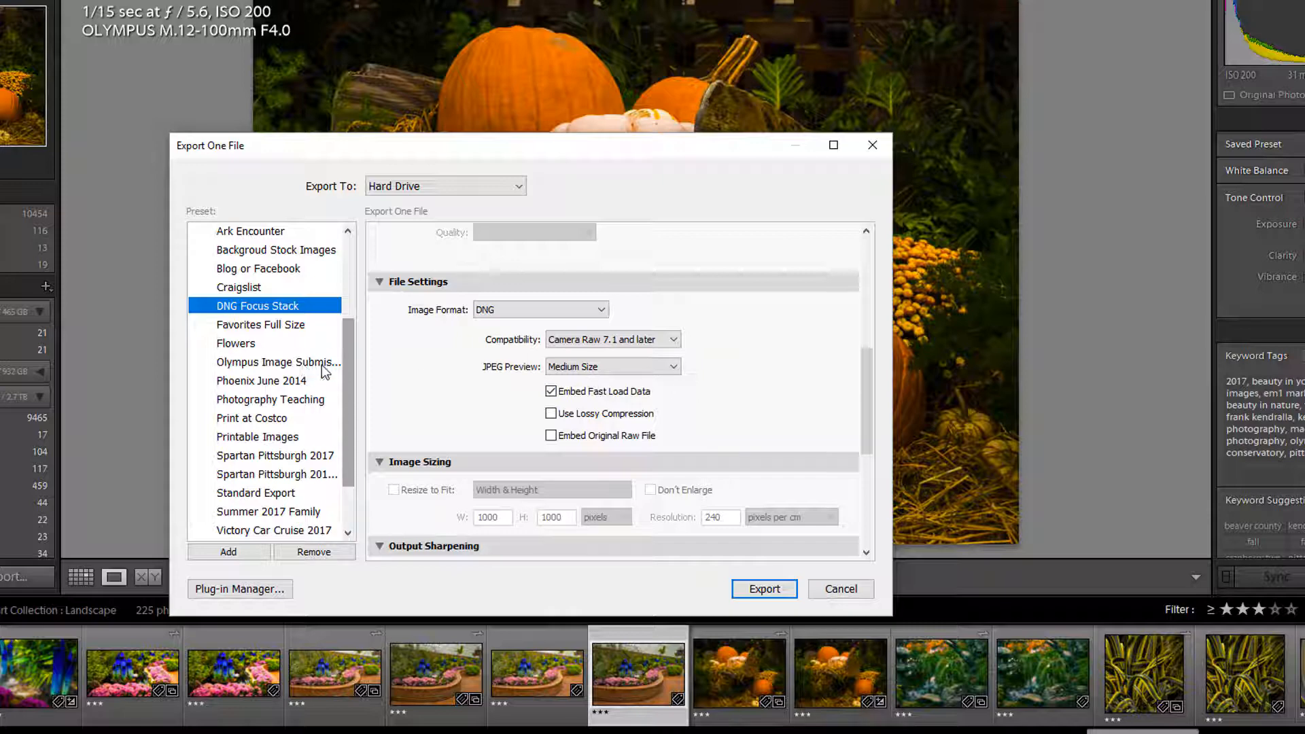
- Load the Spartan Pittsburgh 2017 export preset and review its sizing, export location and file naming
{"action": "left_click_drag", "start_coordinate": [345, 397], "coordinate": [346, 427]}
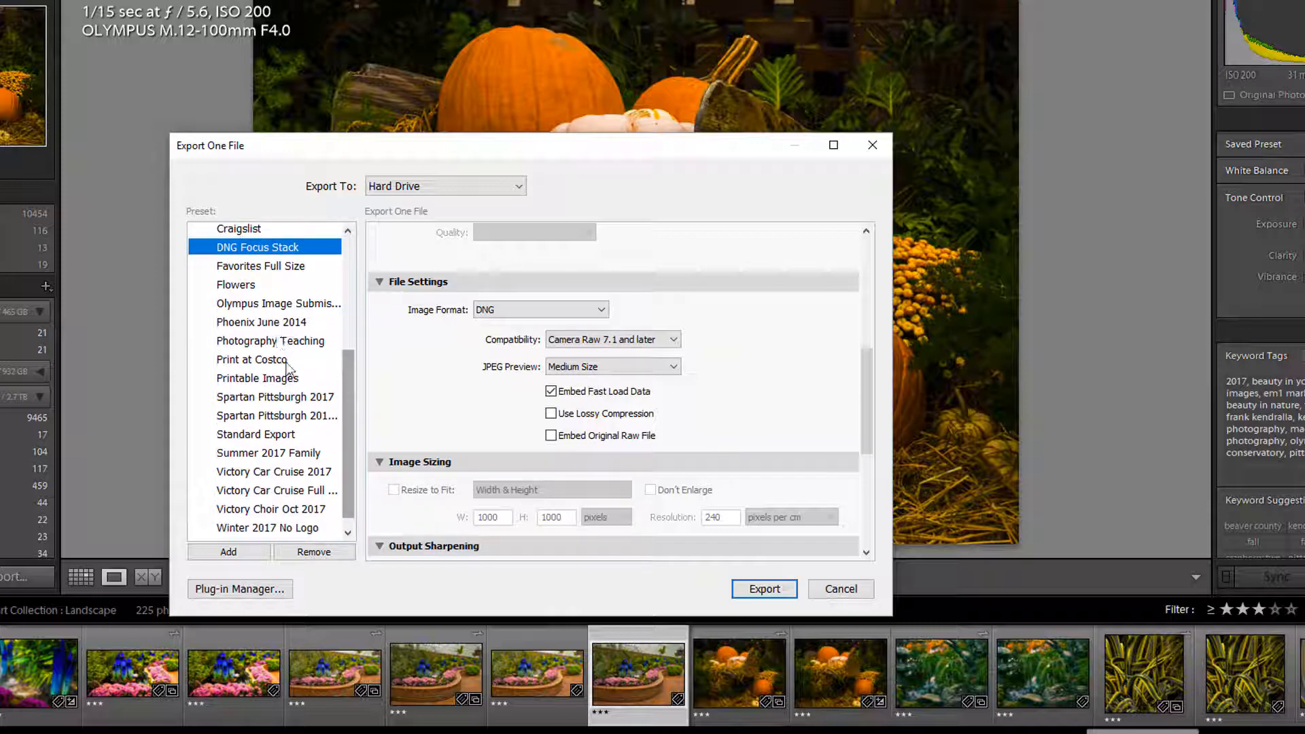
{"action": "scroll", "coordinate": [351, 411], "scroll_direction": "down", "scroll_amount": 1}
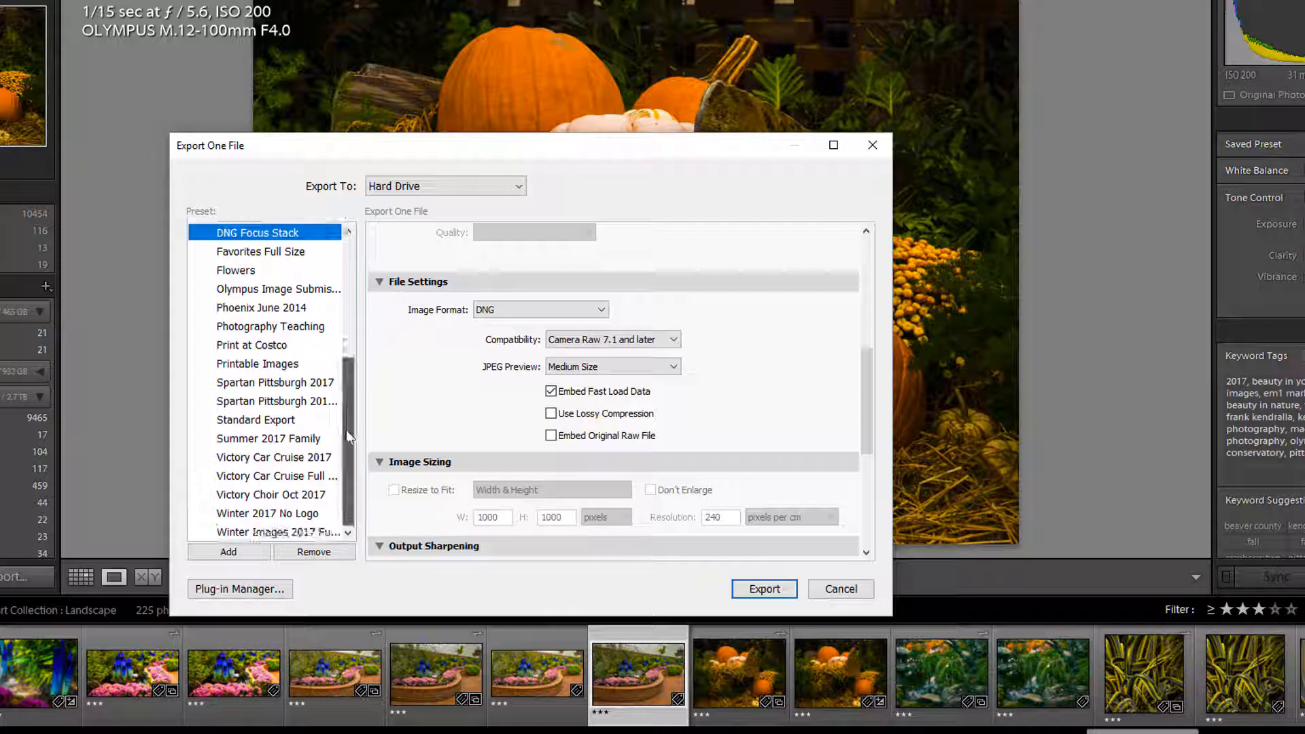
{"action": "left_click", "coordinate": [275, 383]}
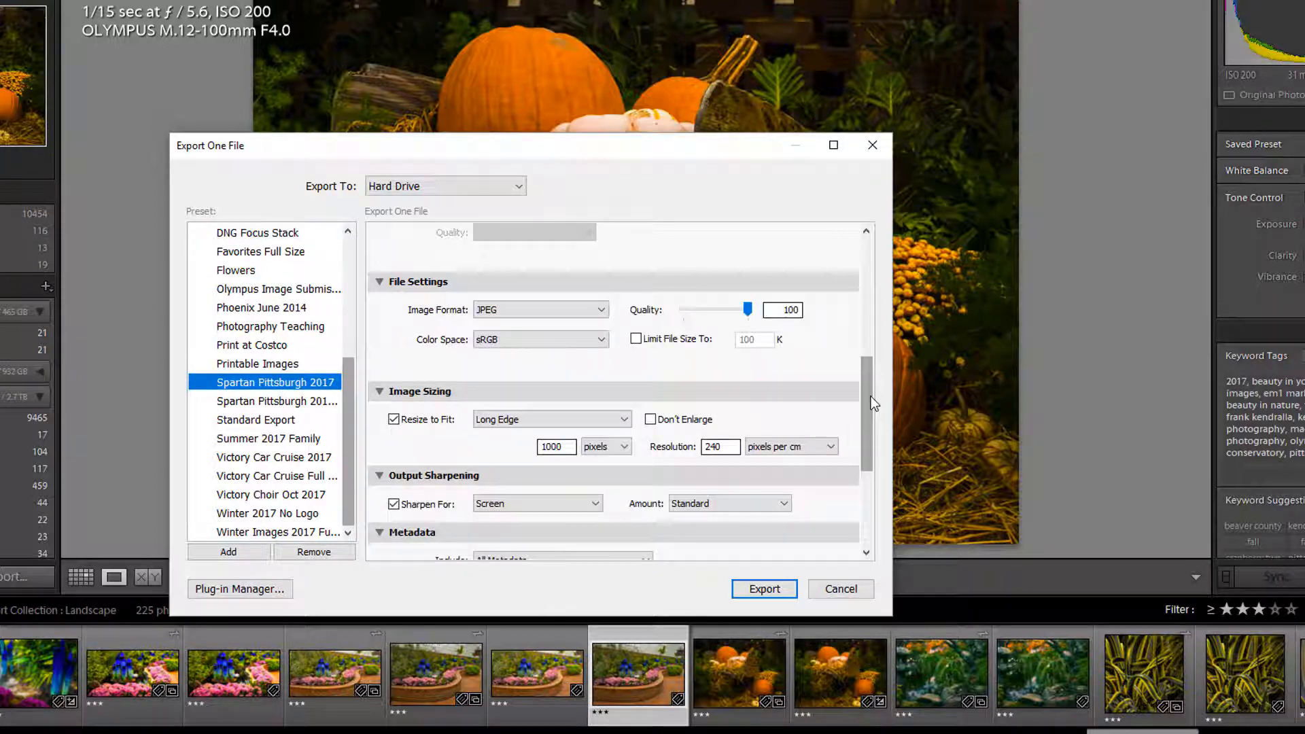
{"action": "left_click_drag", "start_coordinate": [871, 397], "coordinate": [866, 278]}
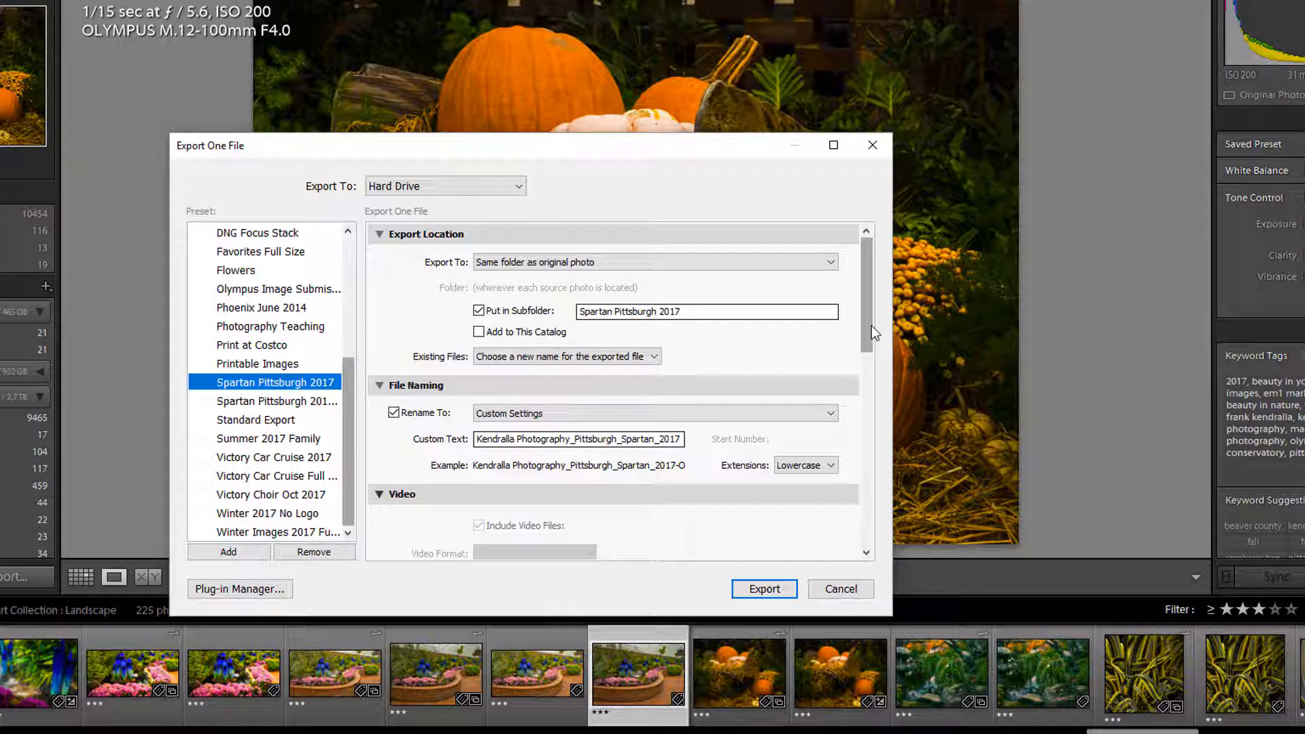
{"action": "left_click_drag", "start_coordinate": [869, 325], "coordinate": [869, 347]}
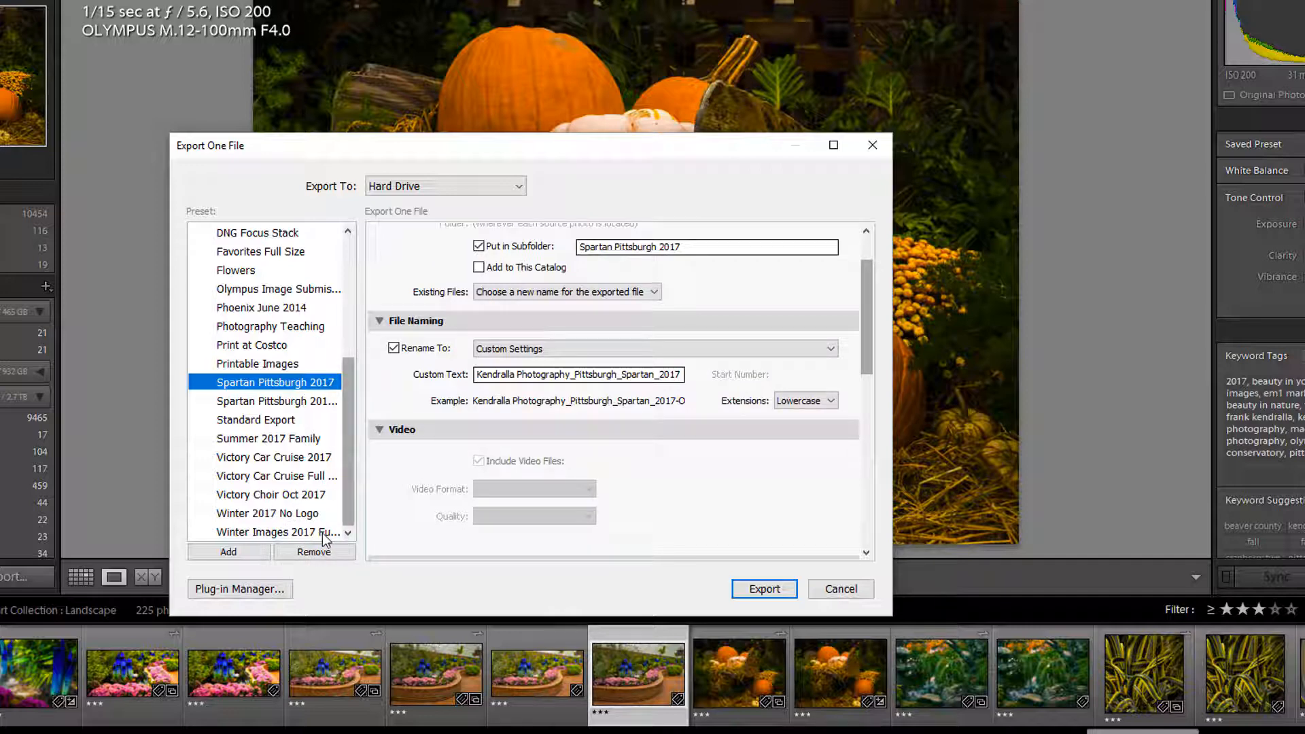
- Load the Winter Images 2017 Full Size export preset and review all its sections from export location to post-processing
{"action": "left_click", "coordinate": [284, 533]}
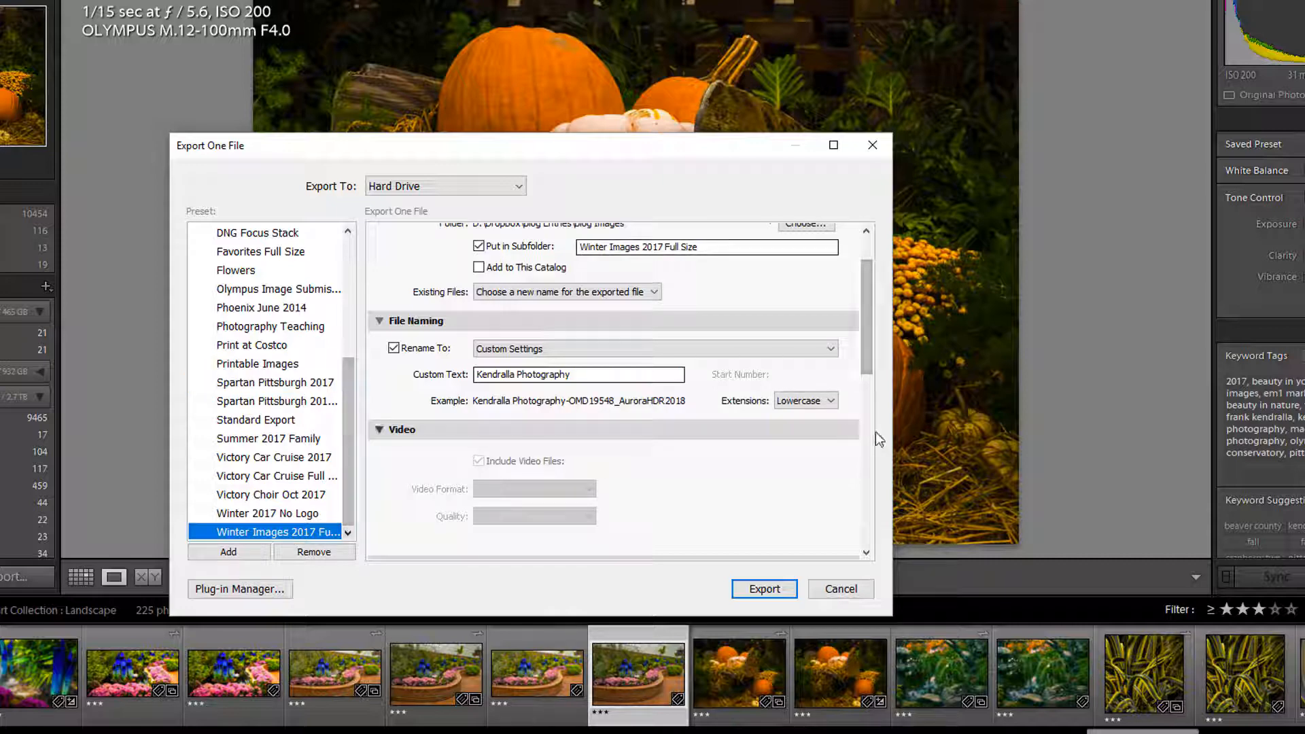
{"action": "left_click_drag", "start_coordinate": [866, 361], "coordinate": [865, 283]}
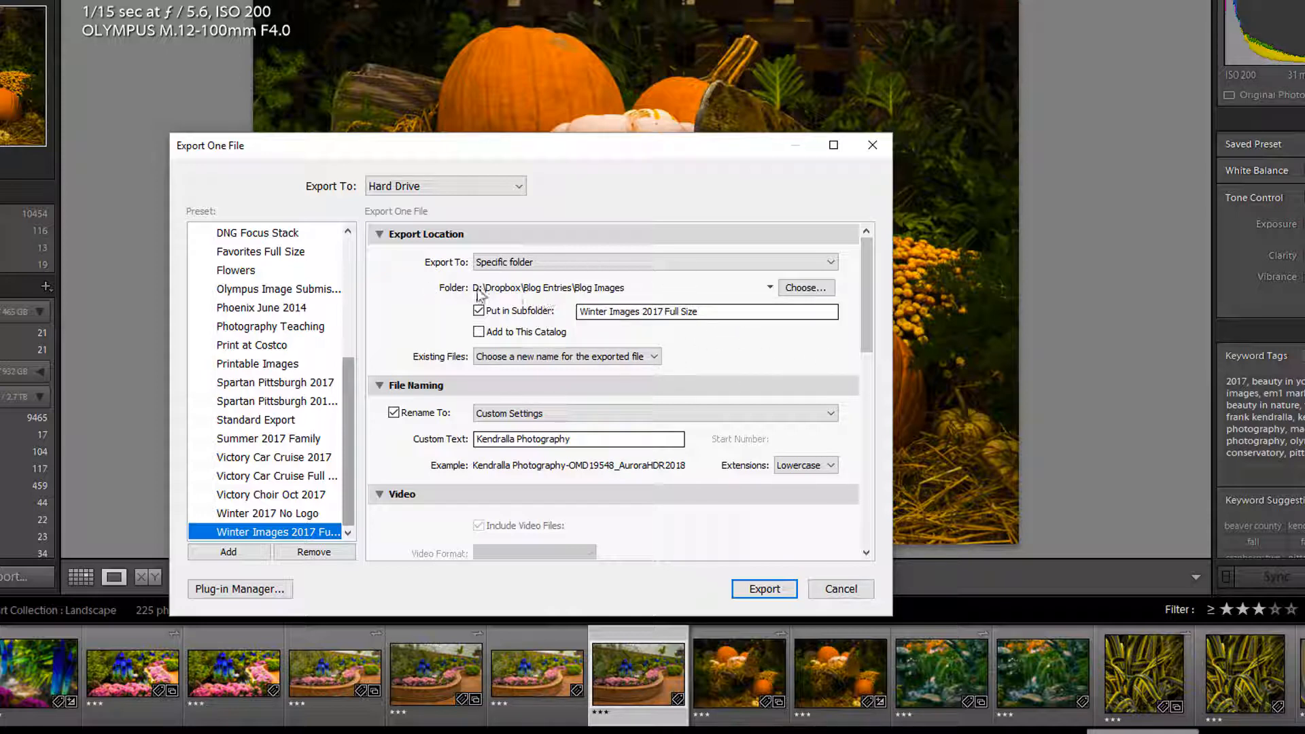
{"action": "left_click_drag", "start_coordinate": [869, 320], "coordinate": [871, 392]}
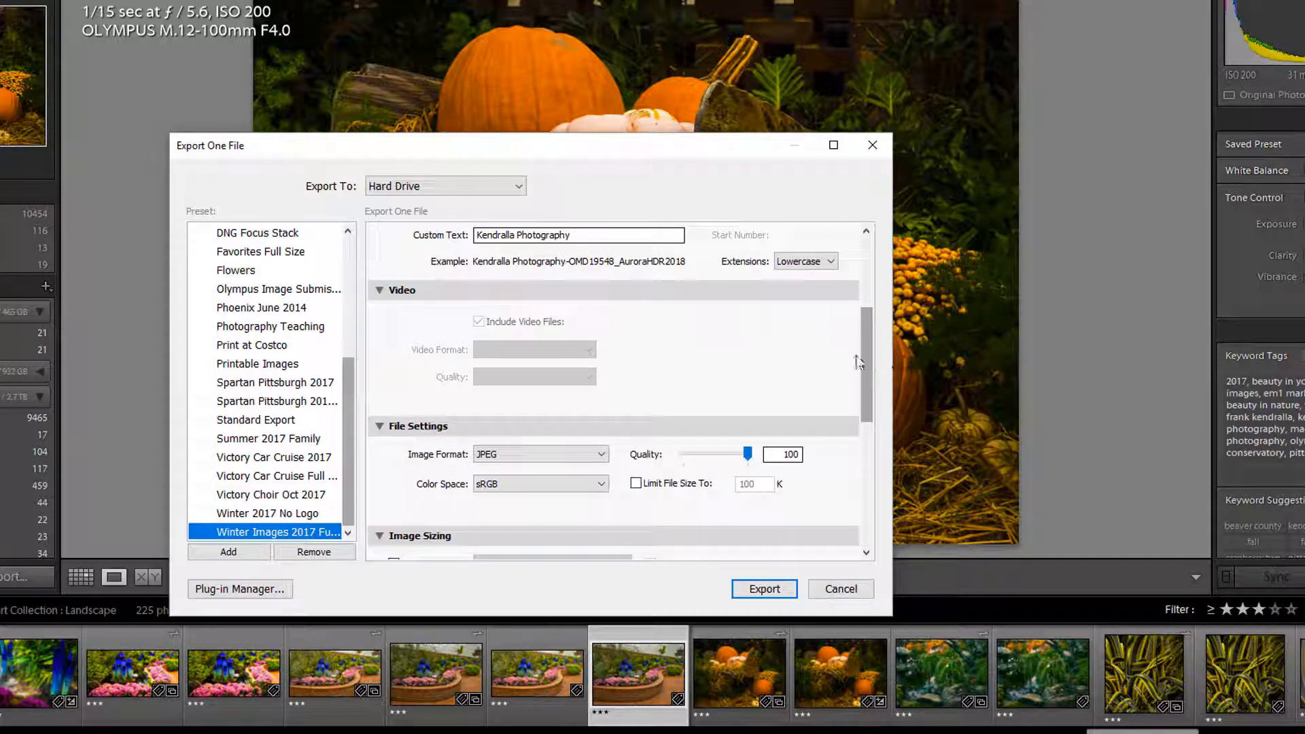
{"action": "left_click_drag", "start_coordinate": [862, 356], "coordinate": [865, 400]}
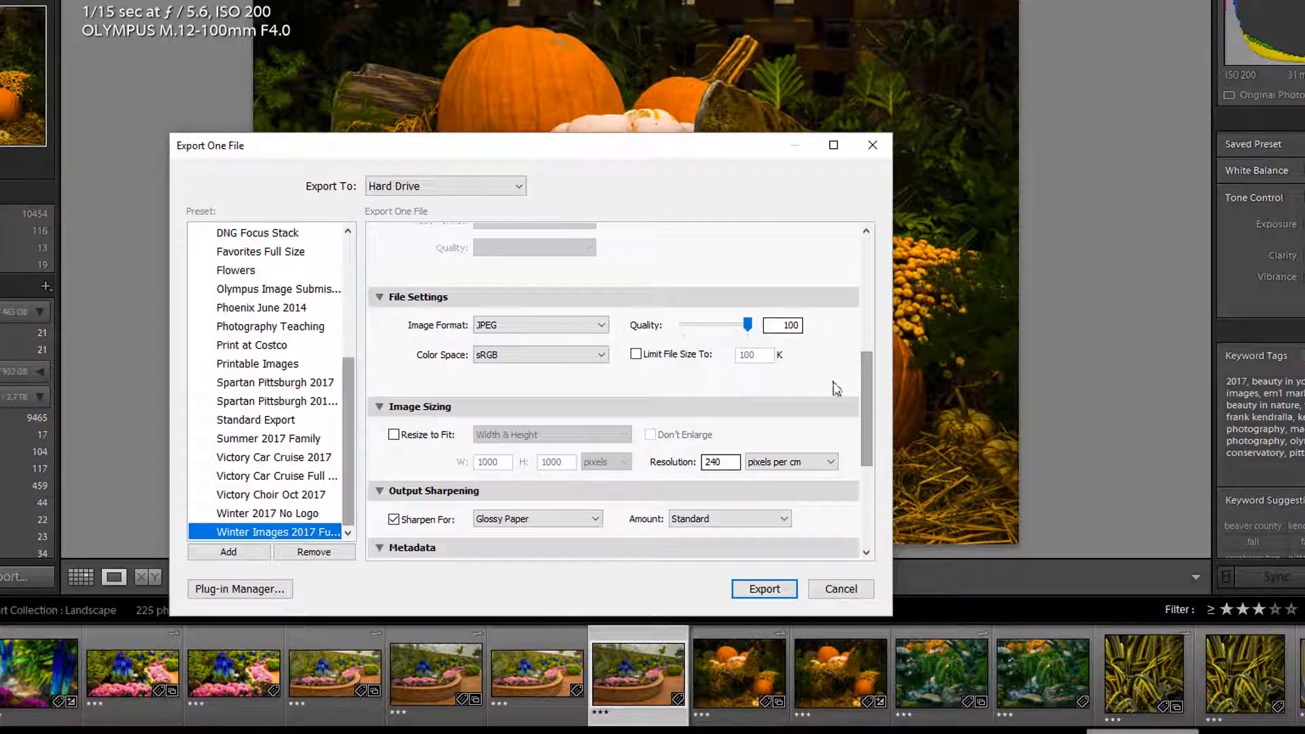
{"action": "left_click_drag", "start_coordinate": [871, 393], "coordinate": [868, 508]}
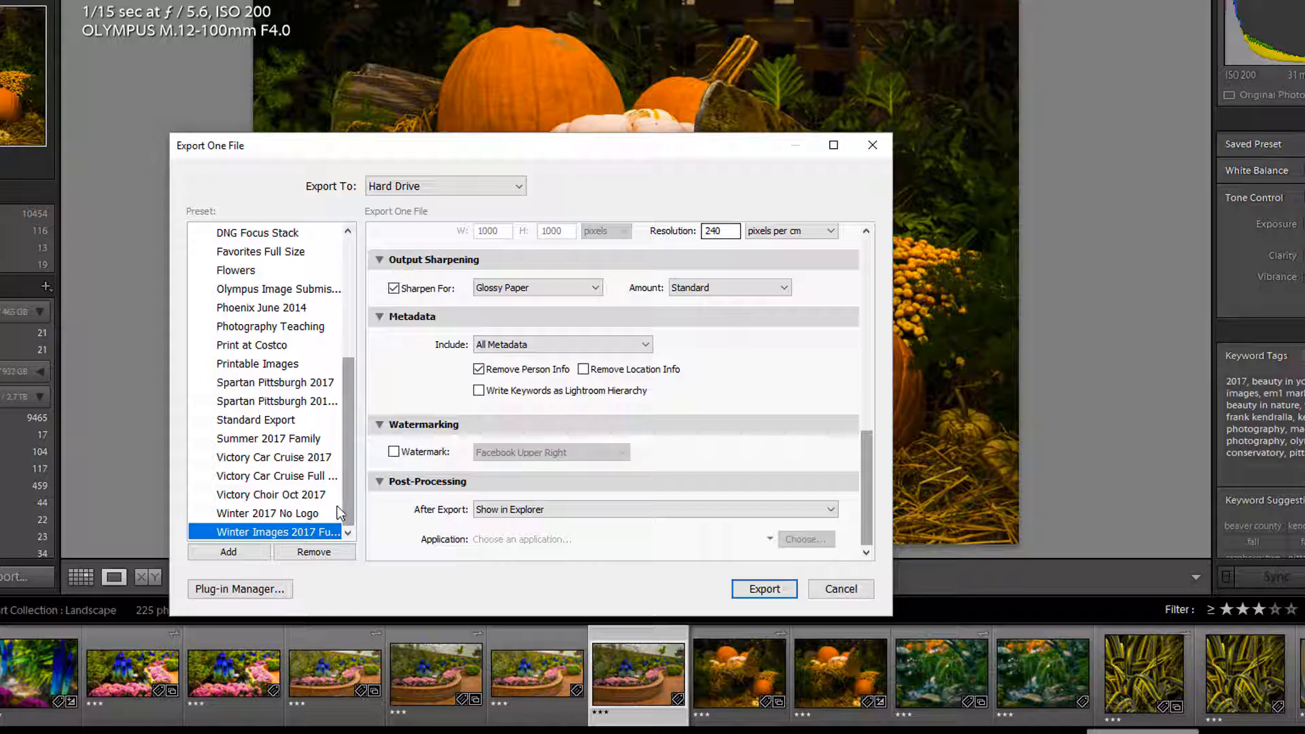
- Load the Victory Choir Oct 2017 export preset and review its image sizing, sharpening and watermark settings
{"action": "left_click", "coordinate": [268, 496]}
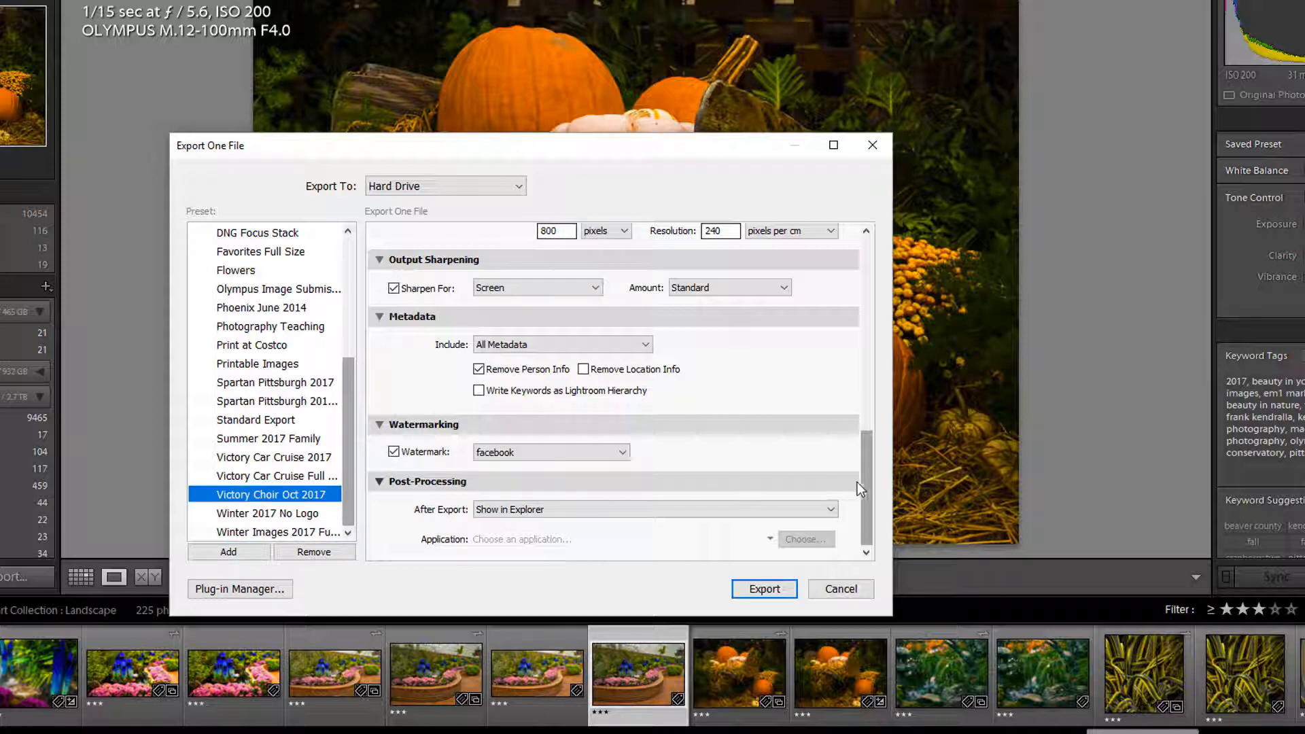
{"action": "left_click_drag", "start_coordinate": [872, 486], "coordinate": [885, 408]}
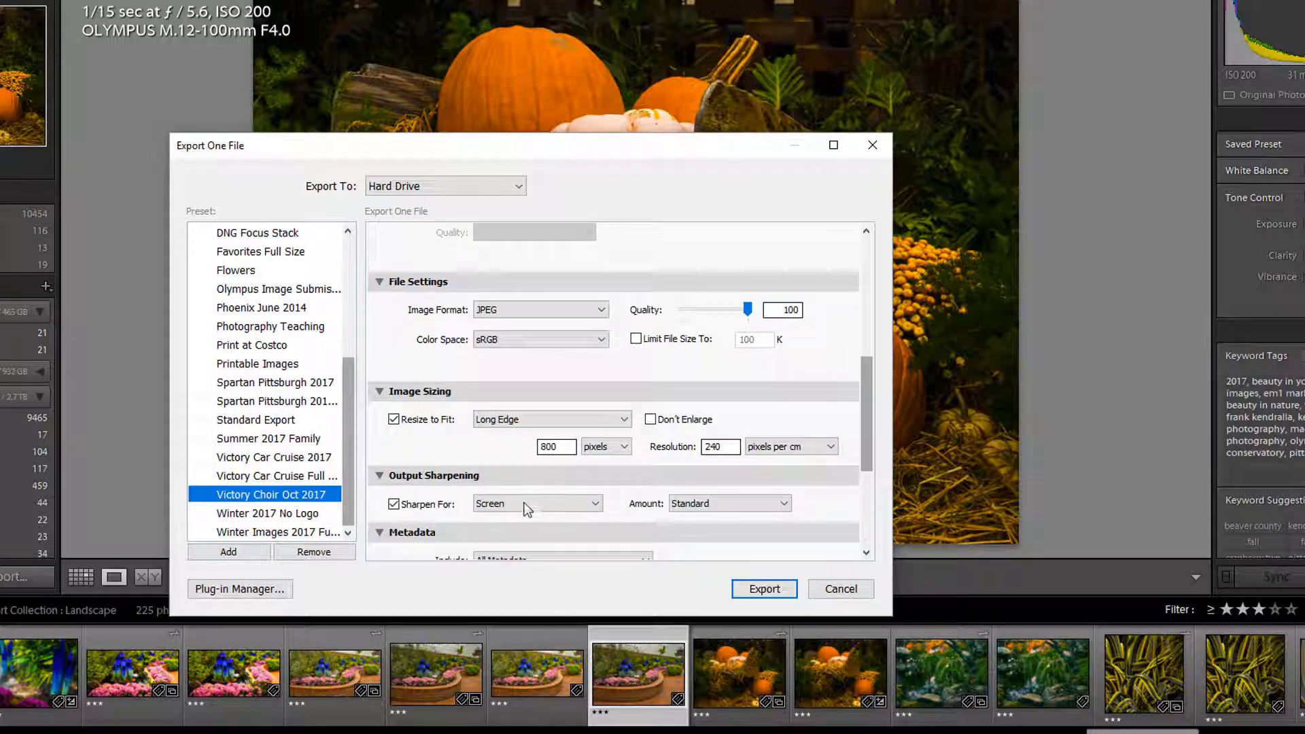
{"action": "left_click_drag", "start_coordinate": [866, 435], "coordinate": [852, 527]}
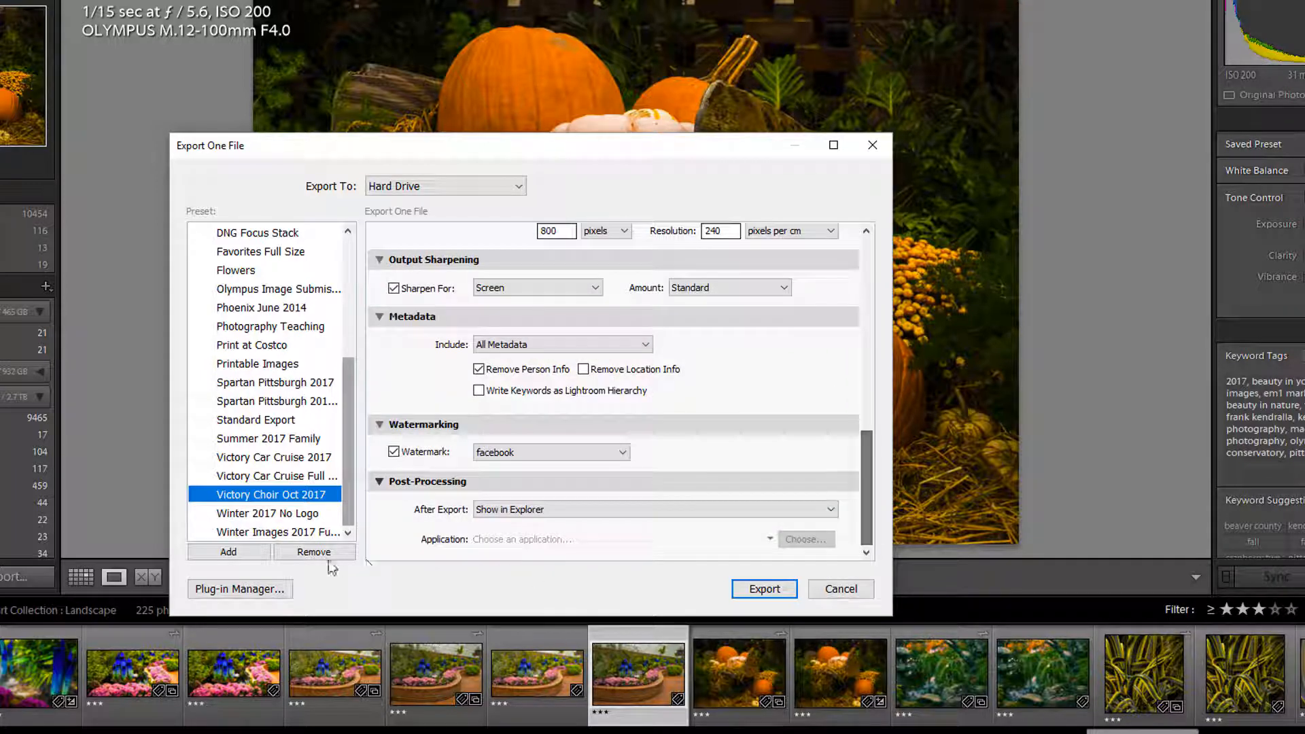
- Load the Winter 2017 No Logo export preset and review its sharpening options, export location and watermarking
{"action": "left_click", "coordinate": [280, 515]}
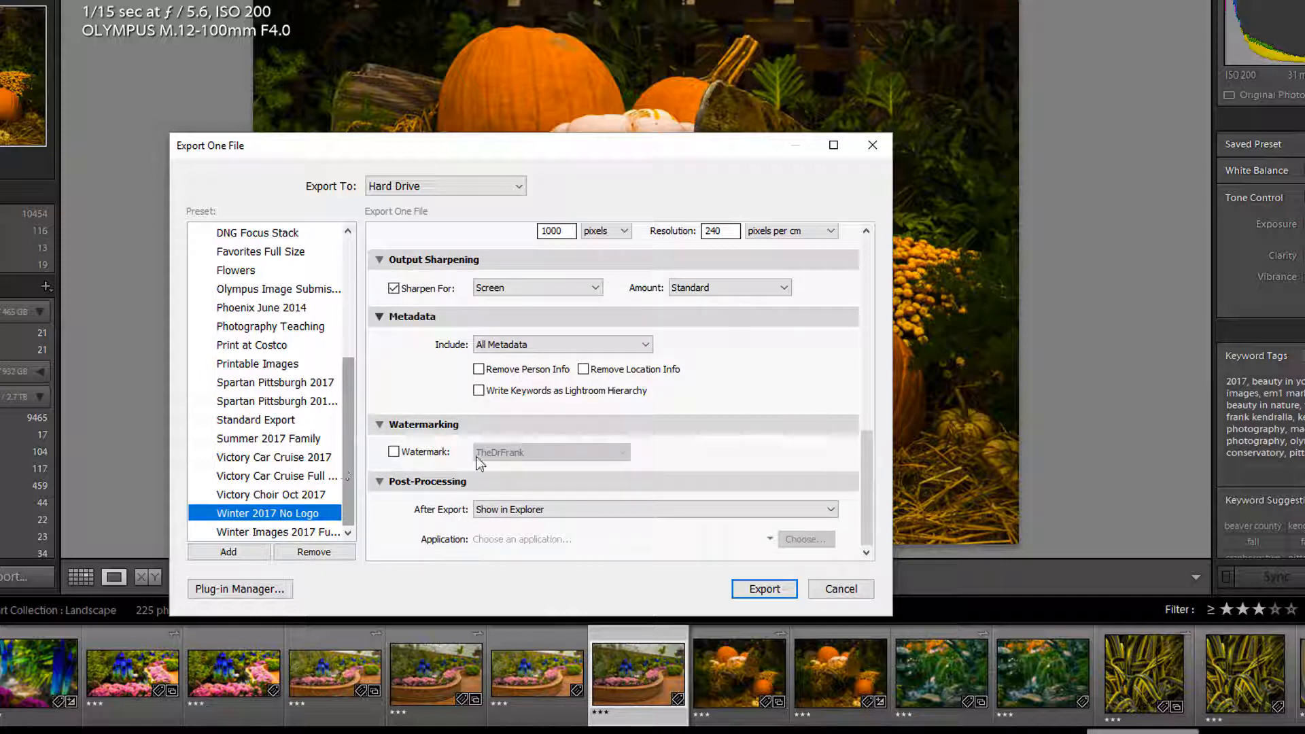
{"action": "left_click", "coordinate": [578, 293]}
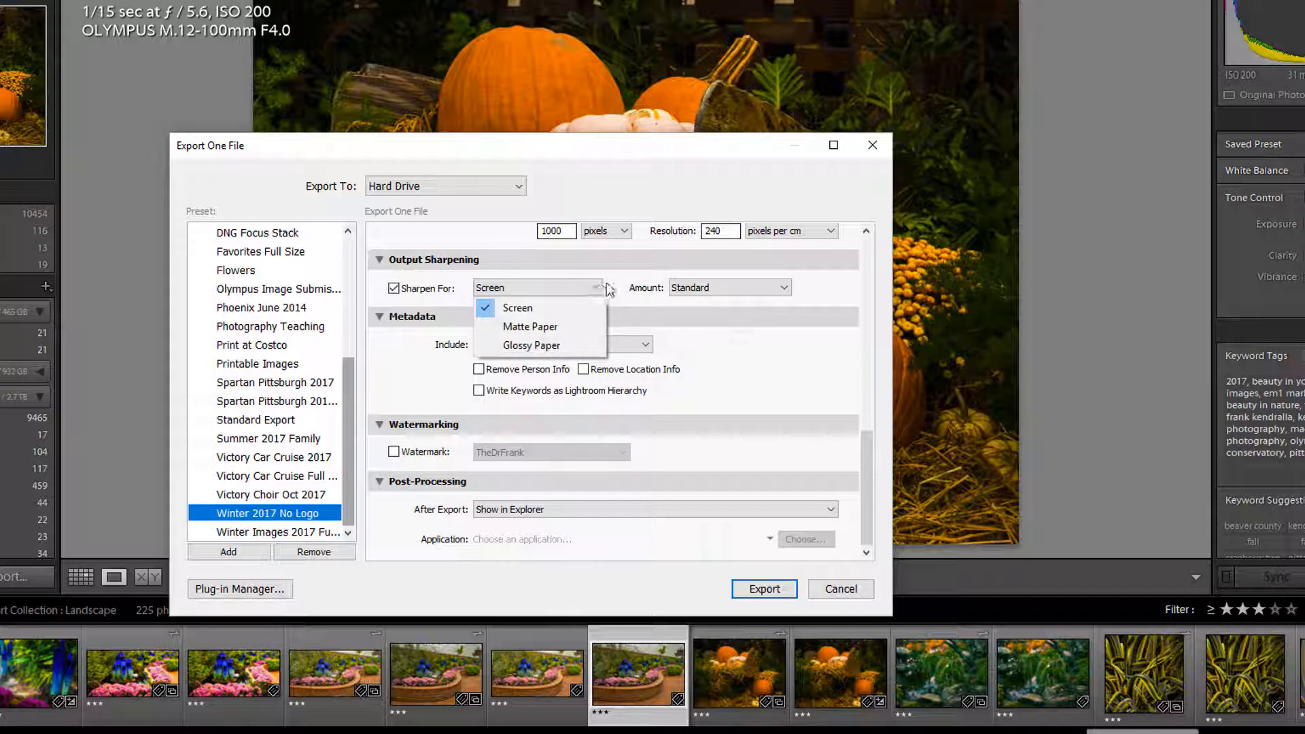
{"action": "left_click", "coordinate": [616, 287]}
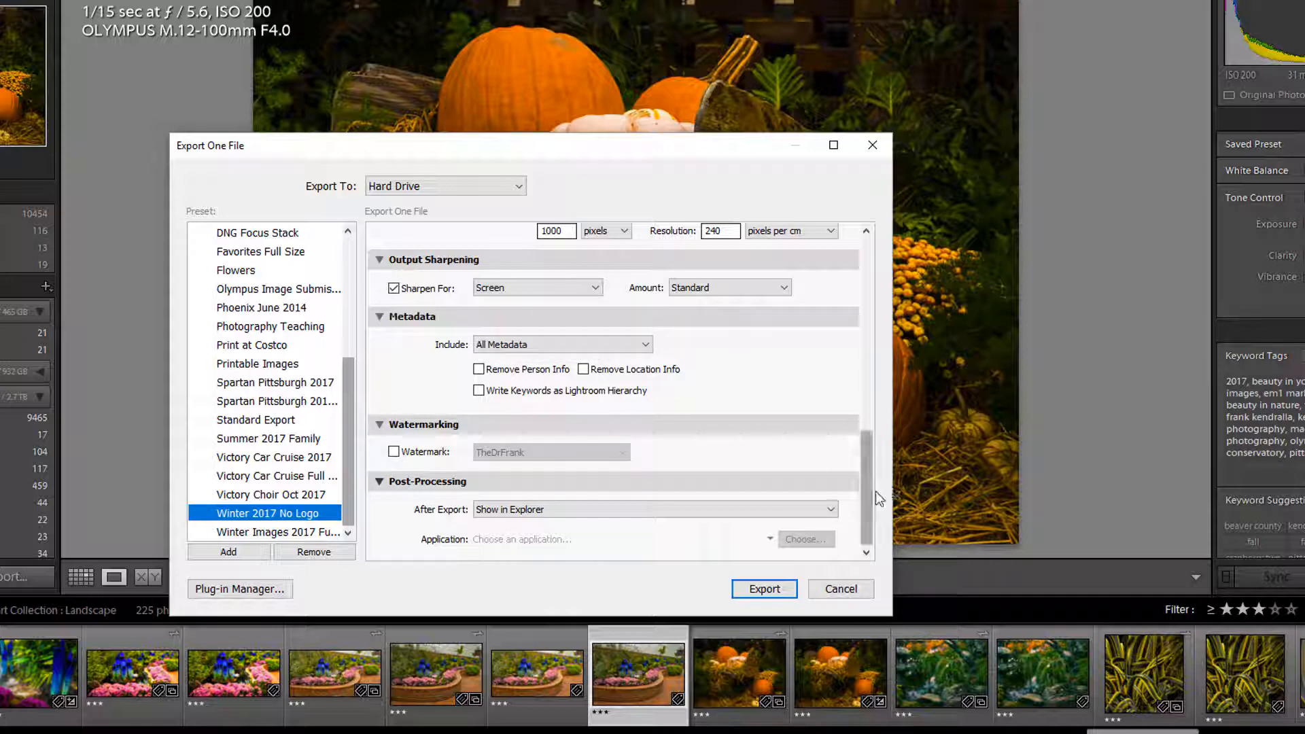
{"action": "left_click_drag", "start_coordinate": [873, 491], "coordinate": [848, 291]}
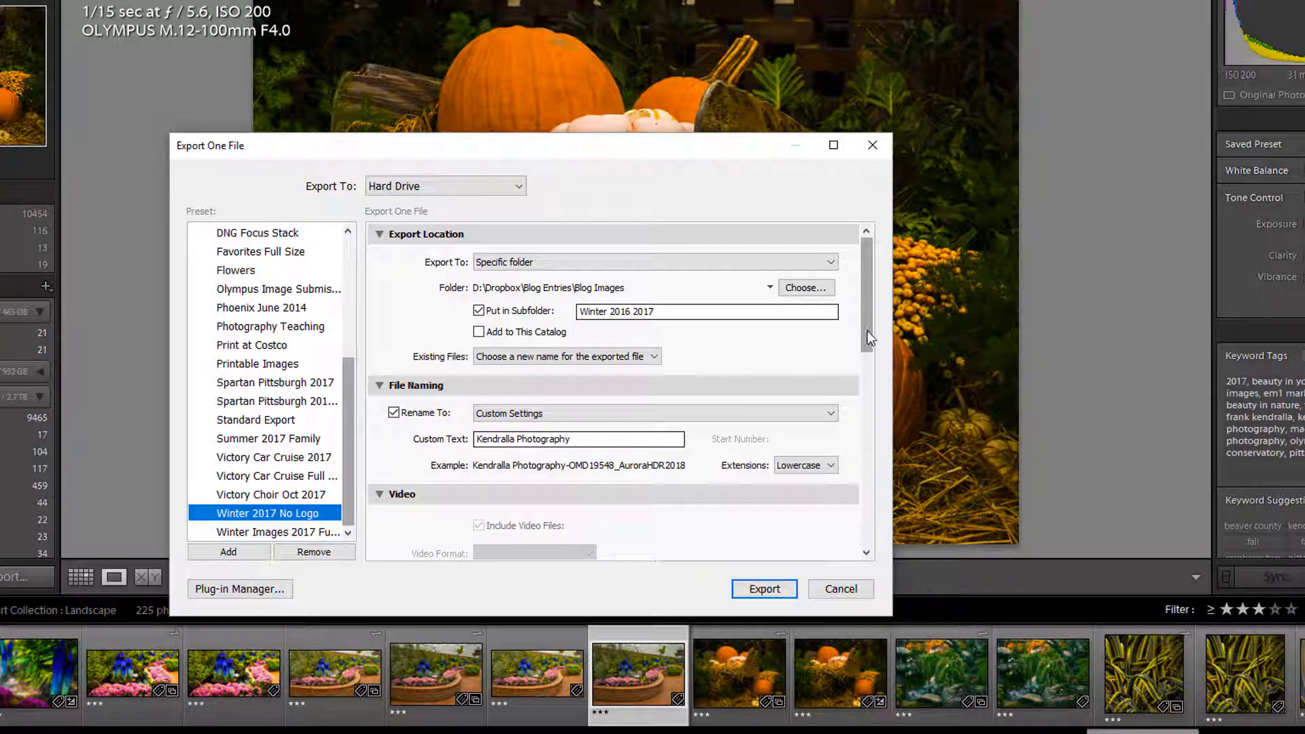
{"action": "left_click_drag", "start_coordinate": [869, 338], "coordinate": [840, 563]}
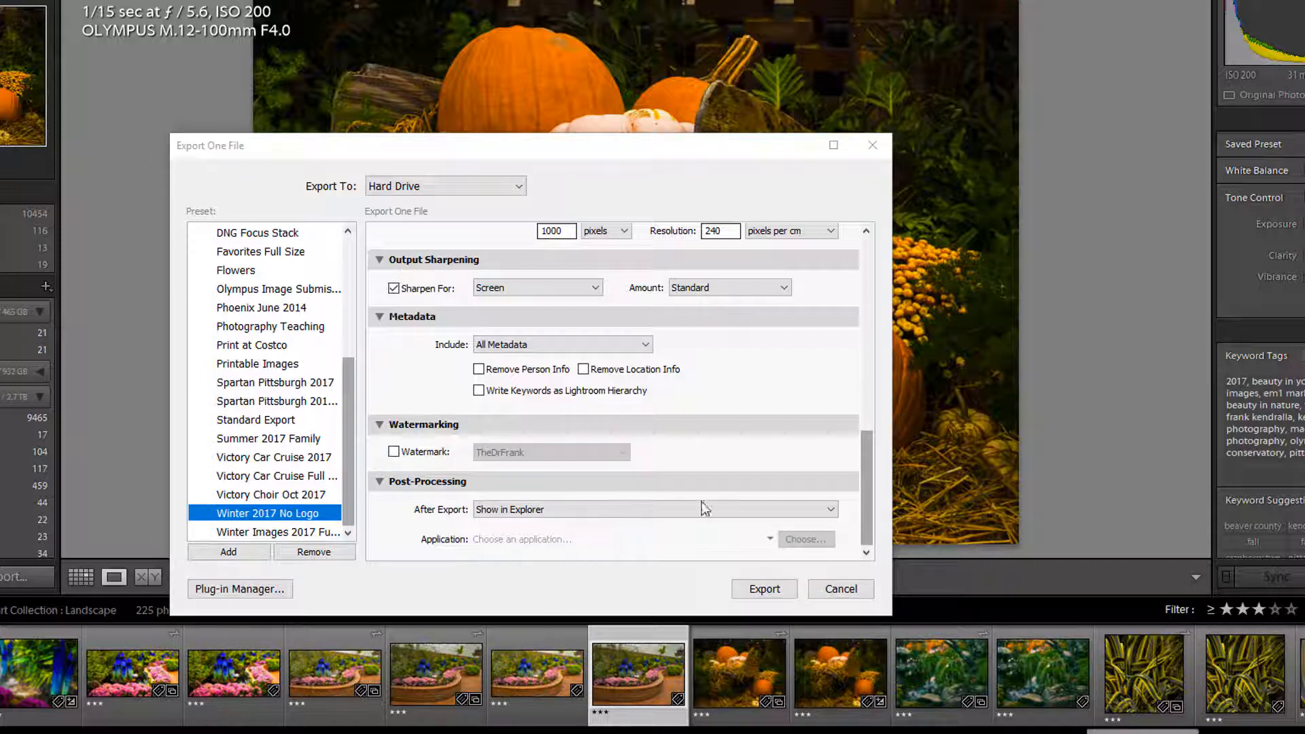
- Try Open in Other Application as the after-export action, cancel choosing an application, and return the action to Show in Explorer
{"action": "left_click", "coordinate": [593, 512]}
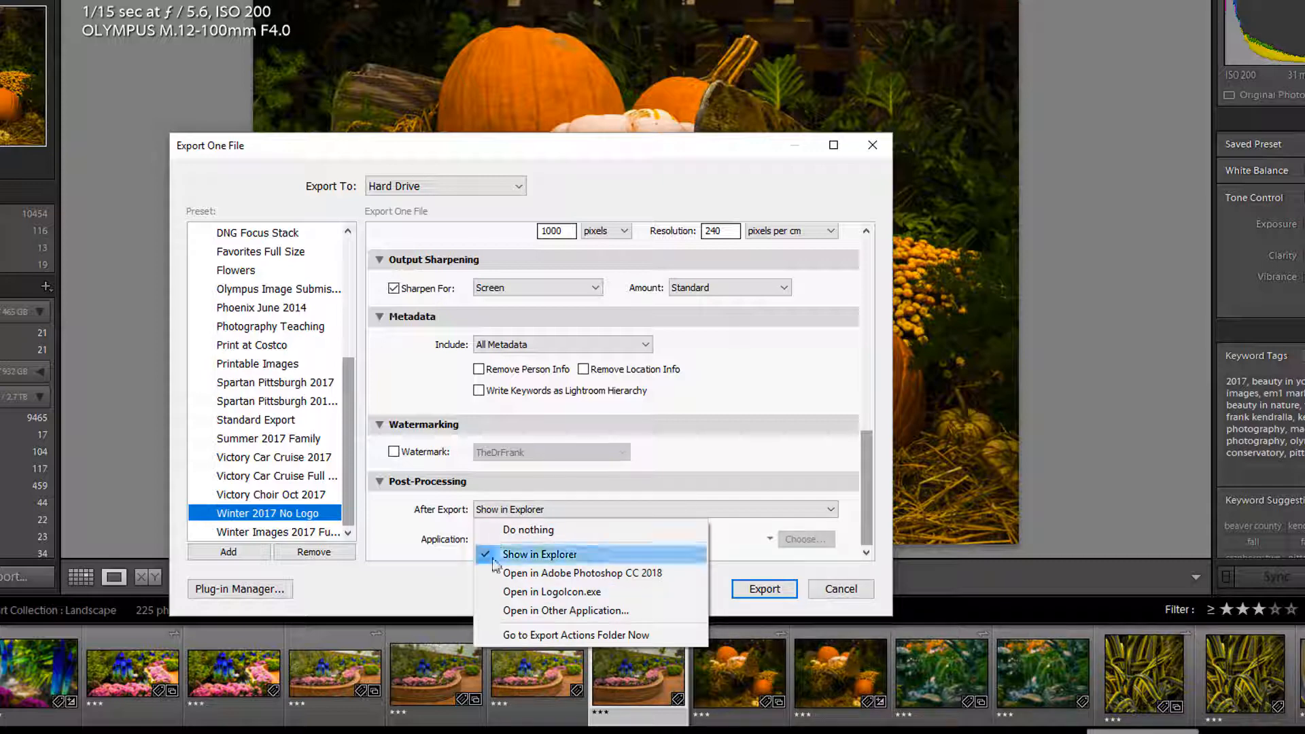
{"action": "left_click", "coordinate": [535, 614]}
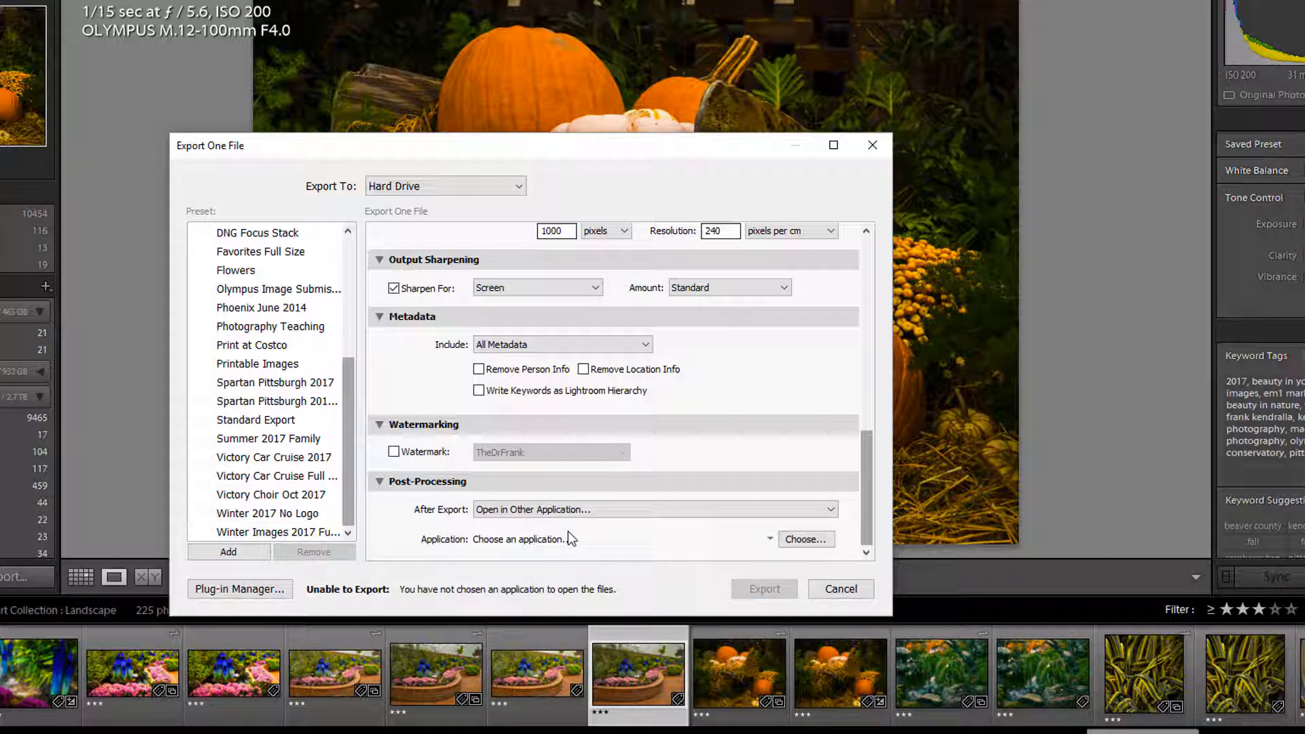
{"action": "left_click", "coordinate": [799, 540]}
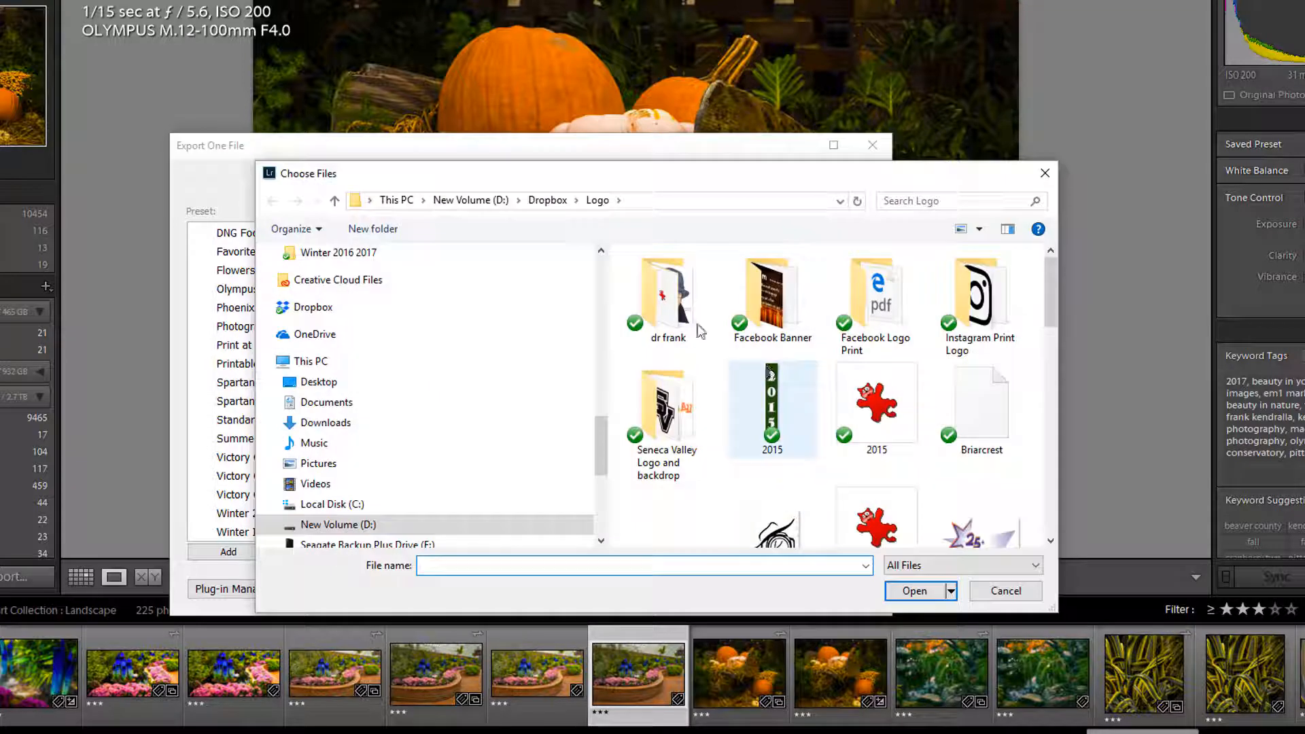
{"action": "left_click", "coordinate": [1000, 591]}
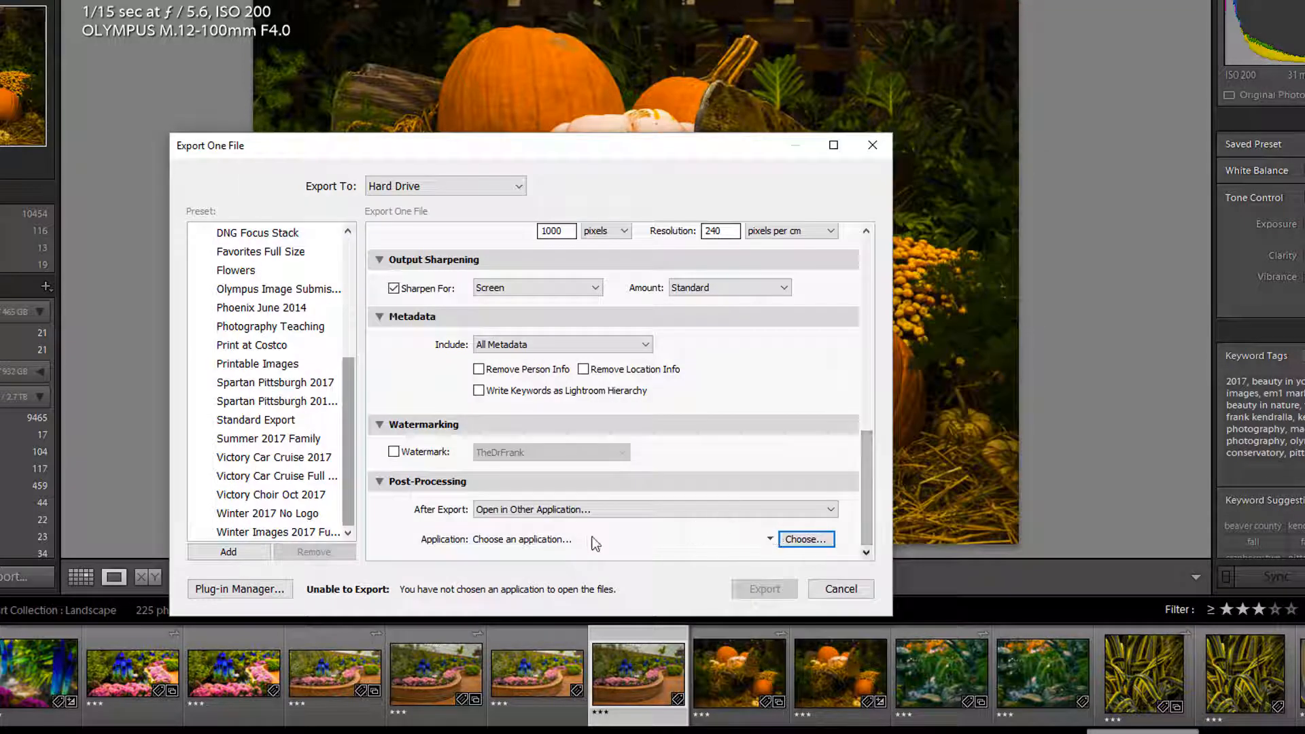
{"action": "left_click", "coordinate": [643, 515]}
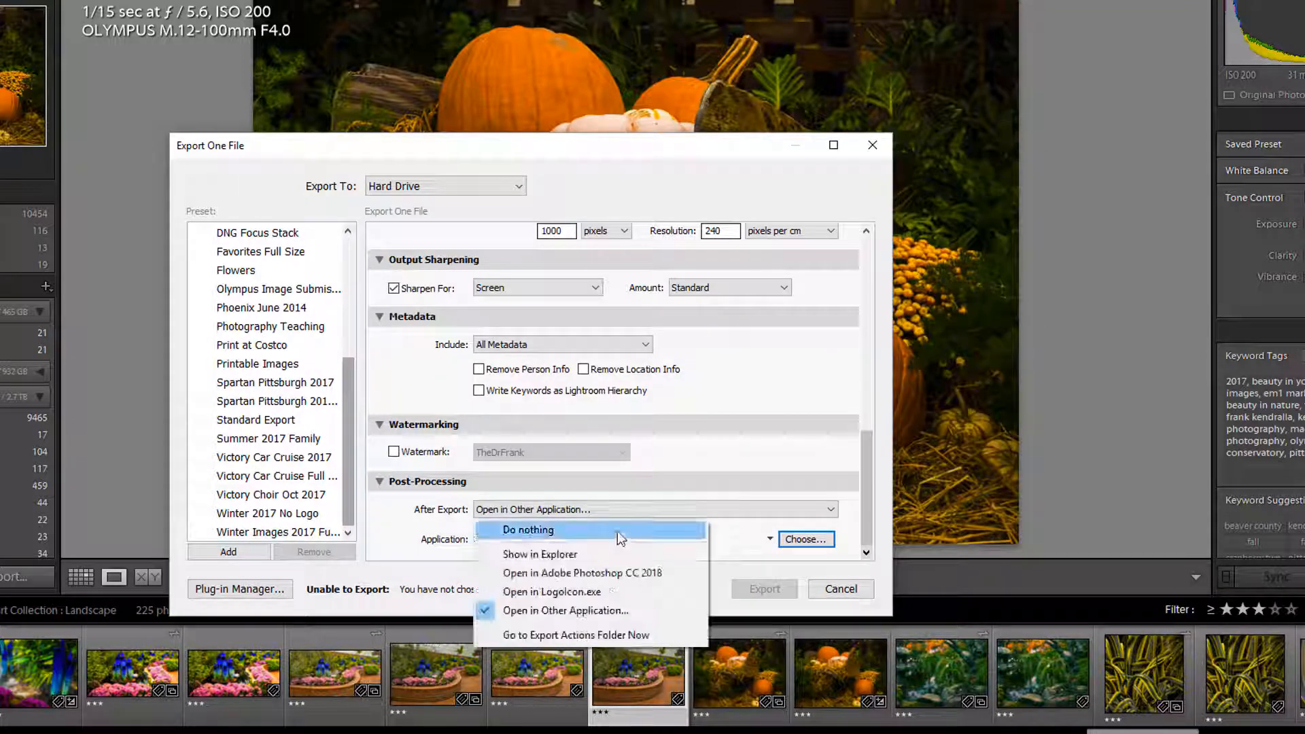
{"action": "left_click", "coordinate": [590, 556]}
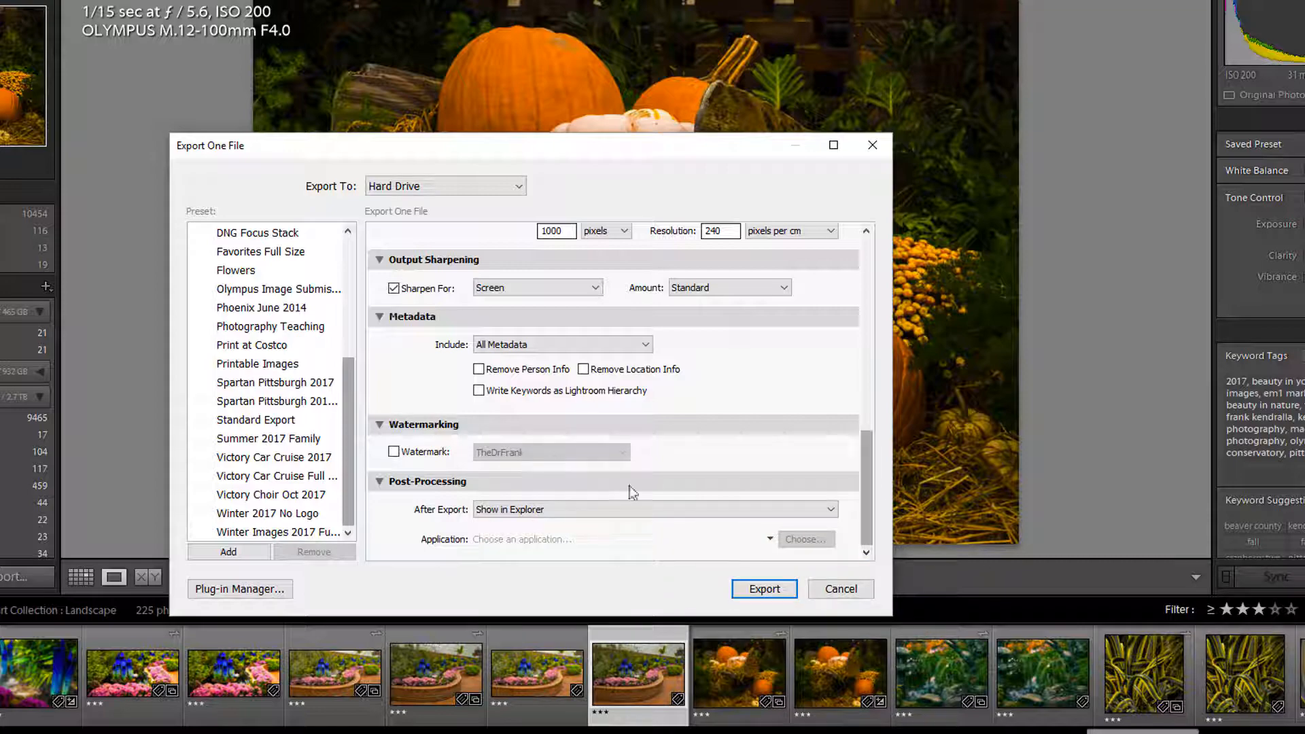